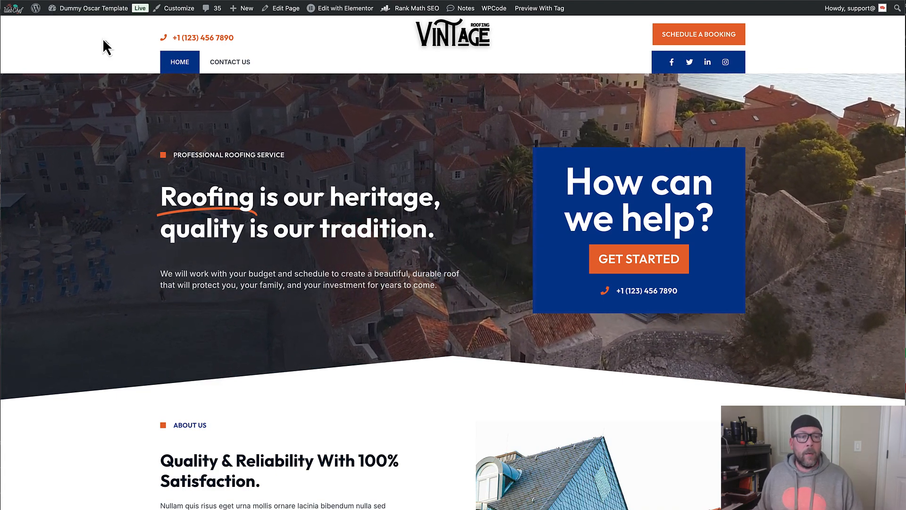
Step: Open the WP Fusion settings in the site's WordPress admin and review the general settings down to the Webhooks section
{"action": "mouse_move", "coordinate": [88, 8]}
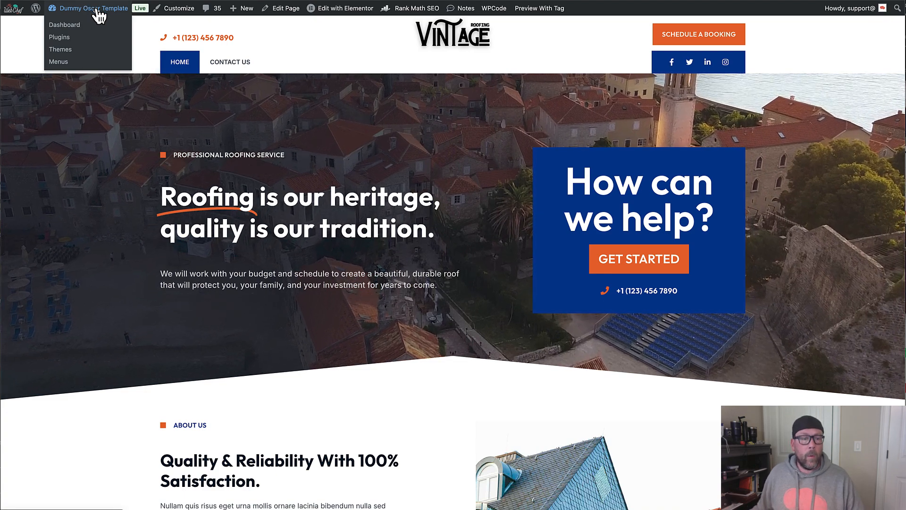
{"action": "left_click", "coordinate": [97, 9]}
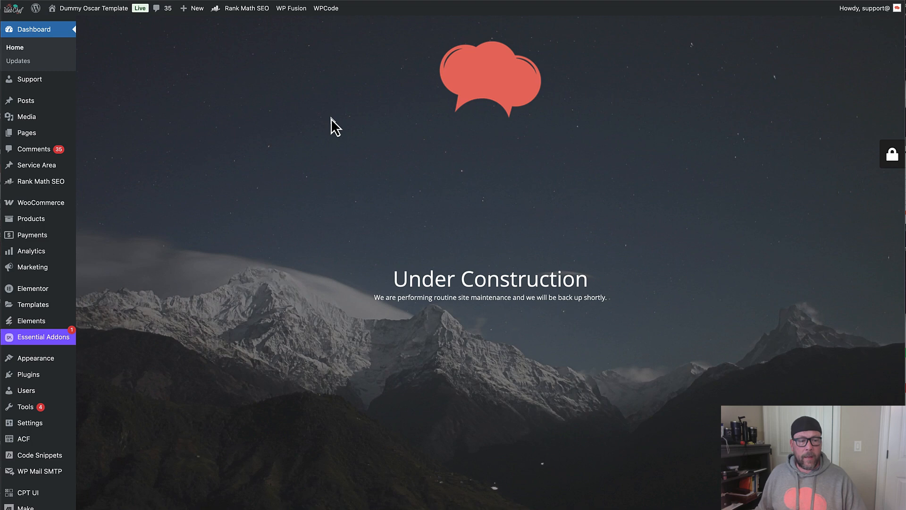
{"action": "mouse_move", "coordinate": [27, 424]}
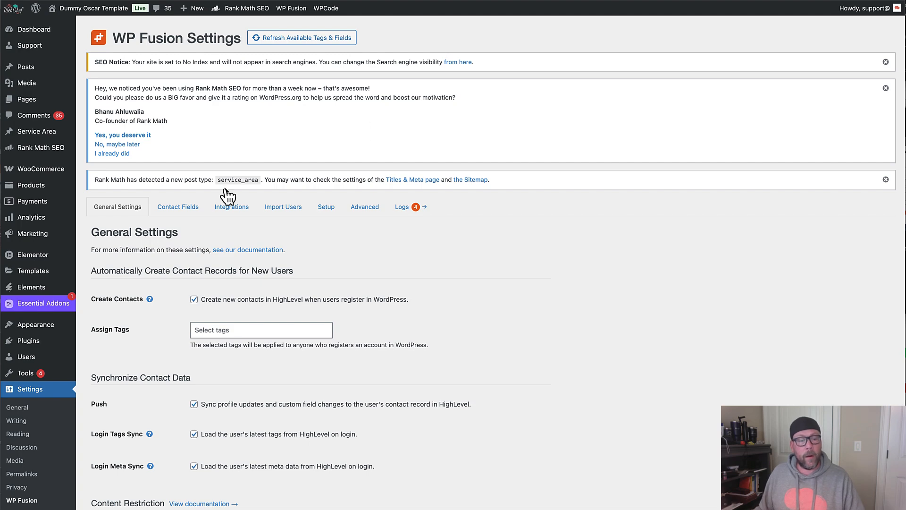
{"action": "scroll", "coordinate": [251, 220], "scroll_direction": "down", "scroll_amount": 15}
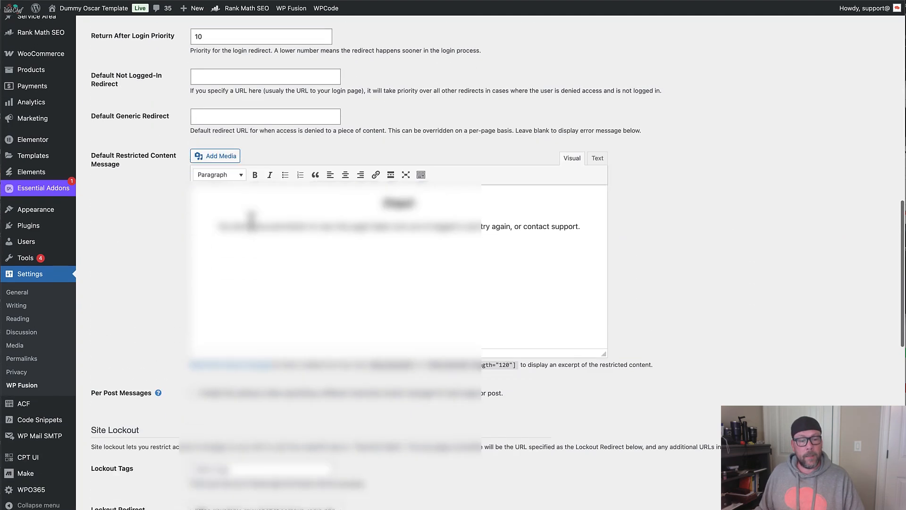
{"action": "scroll", "coordinate": [251, 220], "scroll_direction": "down", "scroll_amount": 12}
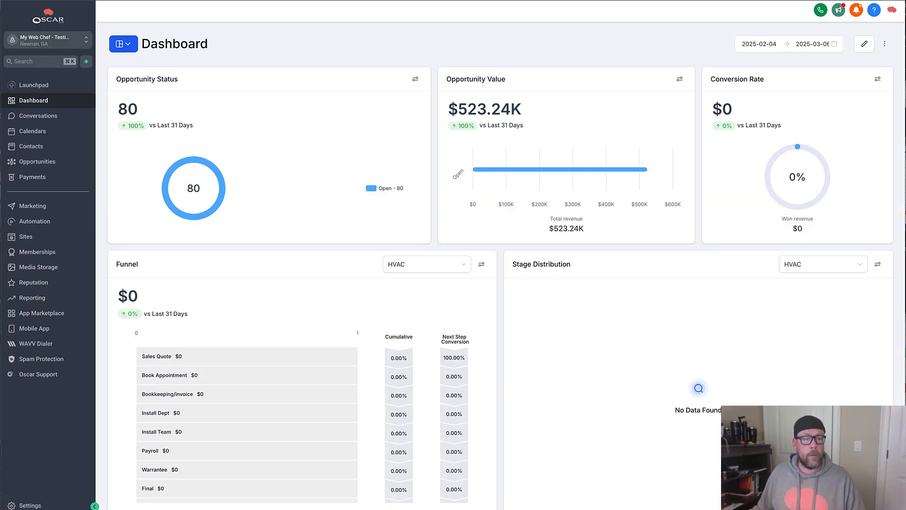
Step: Switch to the Oscar CRM, open the custom field folders in the settings and examine the fields in the Qualifications folder
{"action": "left_click", "coordinate": [40, 506]}
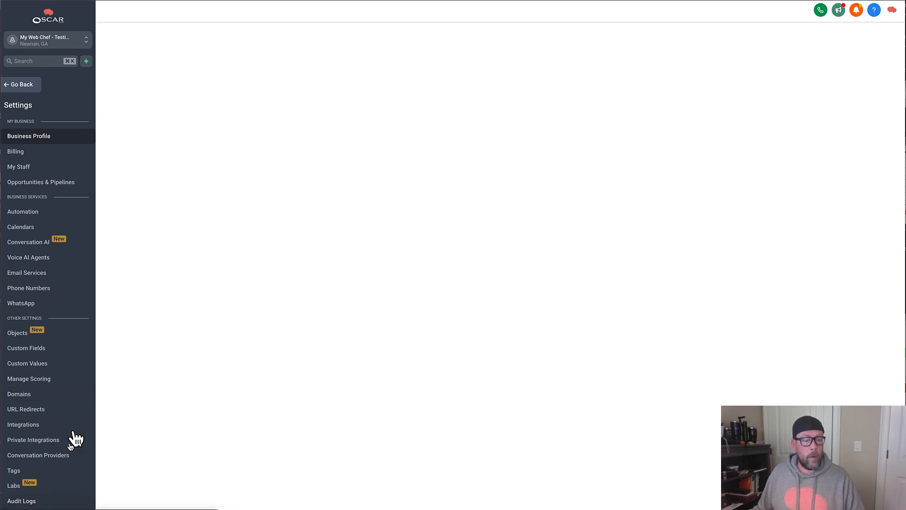
{"action": "left_click", "coordinate": [25, 349]}
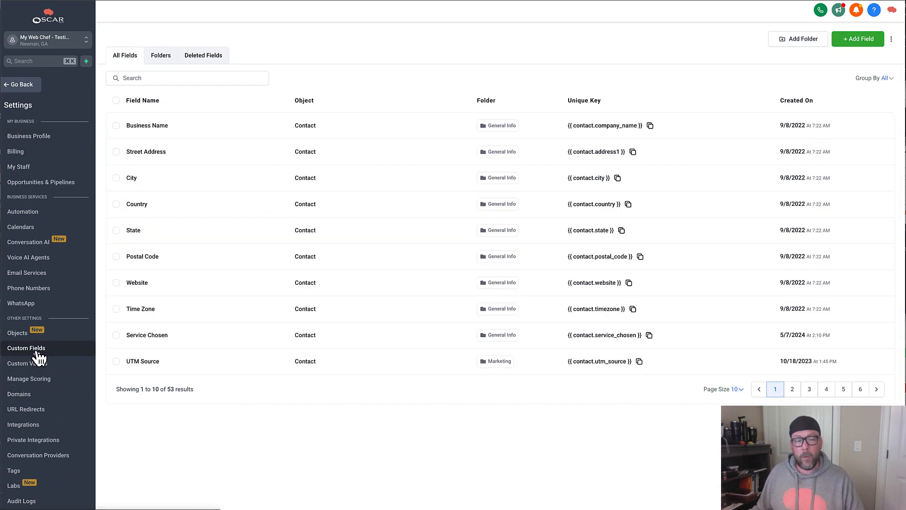
{"action": "left_click", "coordinate": [162, 55]}
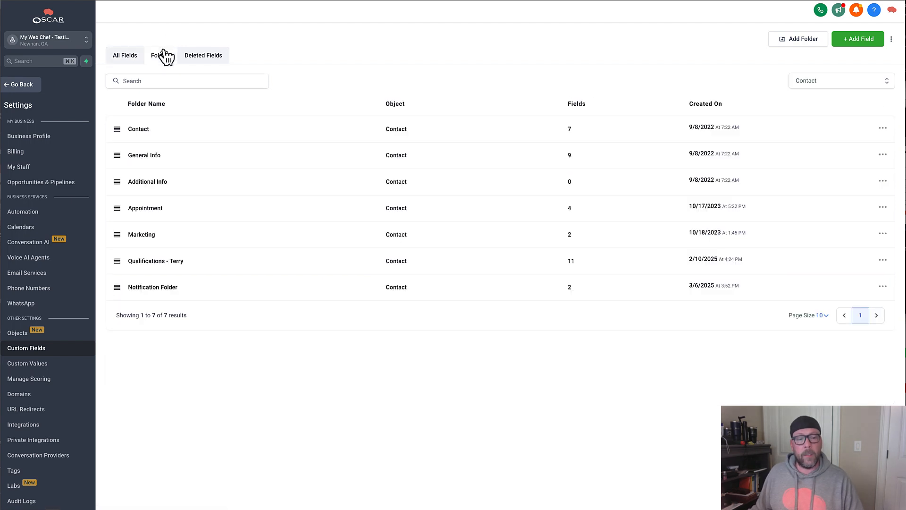
{"action": "left_click", "coordinate": [145, 264]}
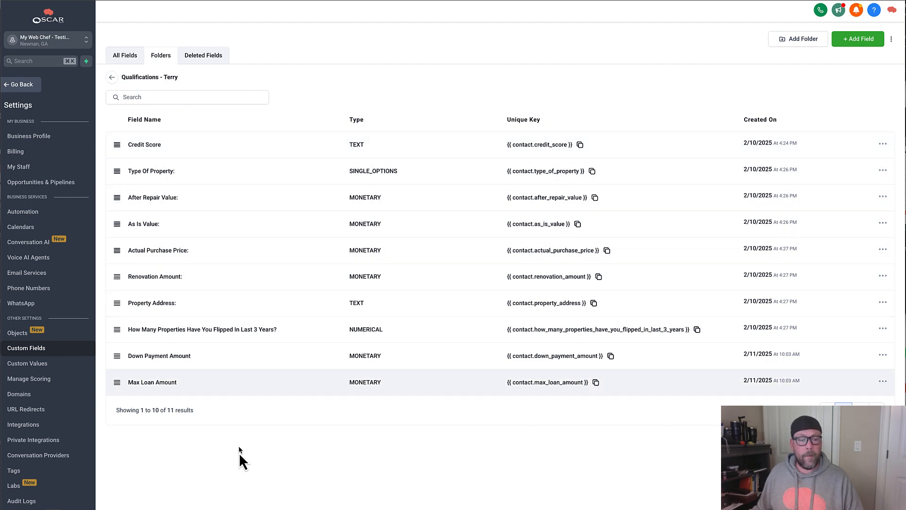
{"action": "left_click", "coordinate": [112, 77]}
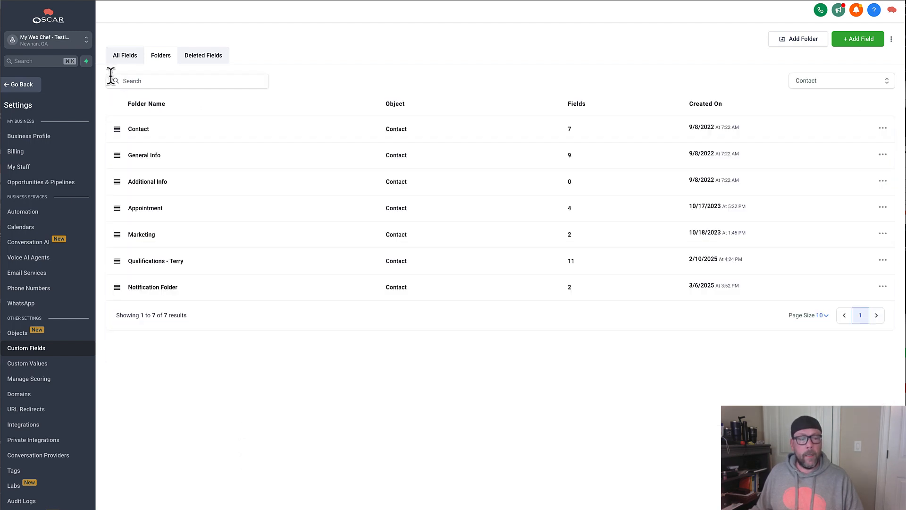
Step: Delete the Notification Demo 2 and Notification Demo fields from the Notification Folder
{"action": "left_click", "coordinate": [143, 287]}
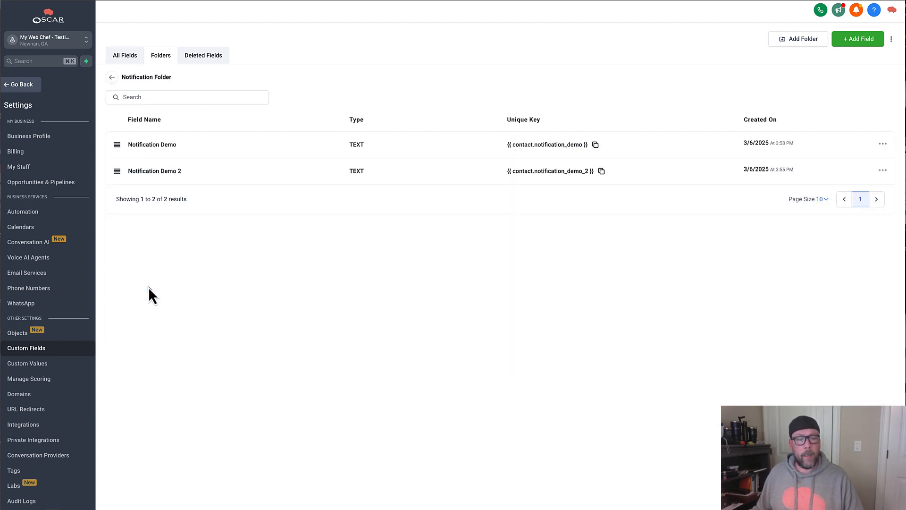
{"action": "left_click", "coordinate": [883, 170]}
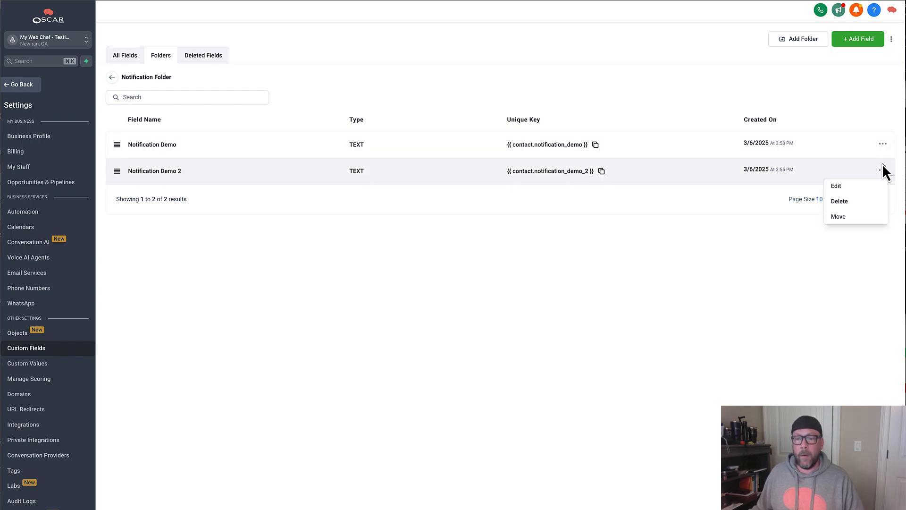
{"action": "left_click", "coordinate": [845, 202]}
{"action": "left_click", "coordinate": [577, 83]}
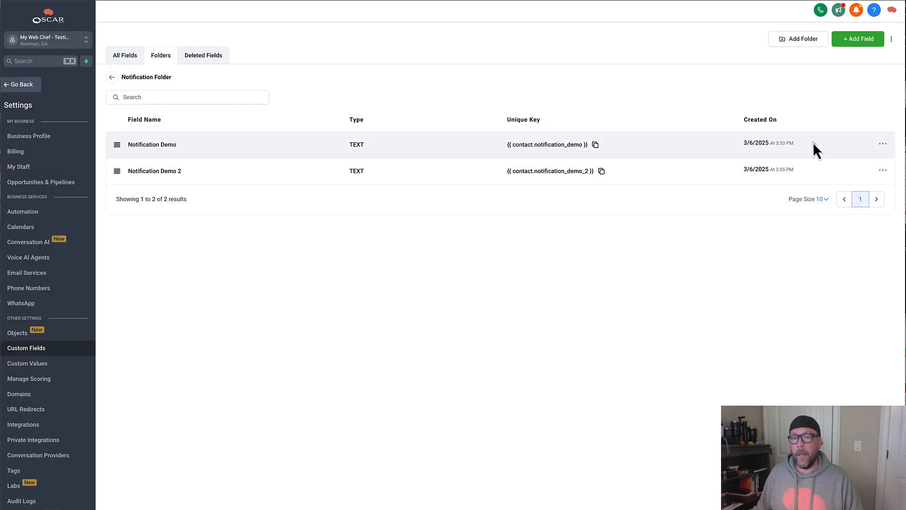
{"action": "left_click", "coordinate": [883, 144]}
{"action": "left_click", "coordinate": [841, 175]}
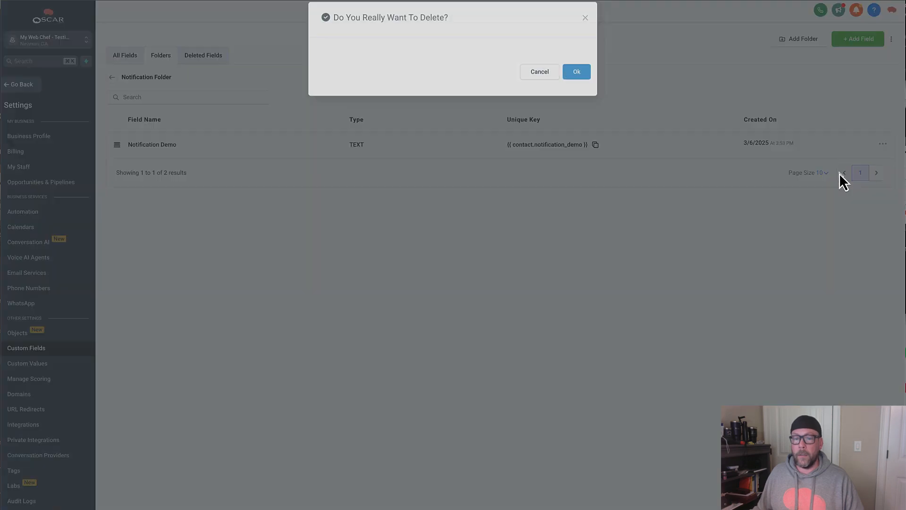
{"action": "left_click", "coordinate": [579, 81]}
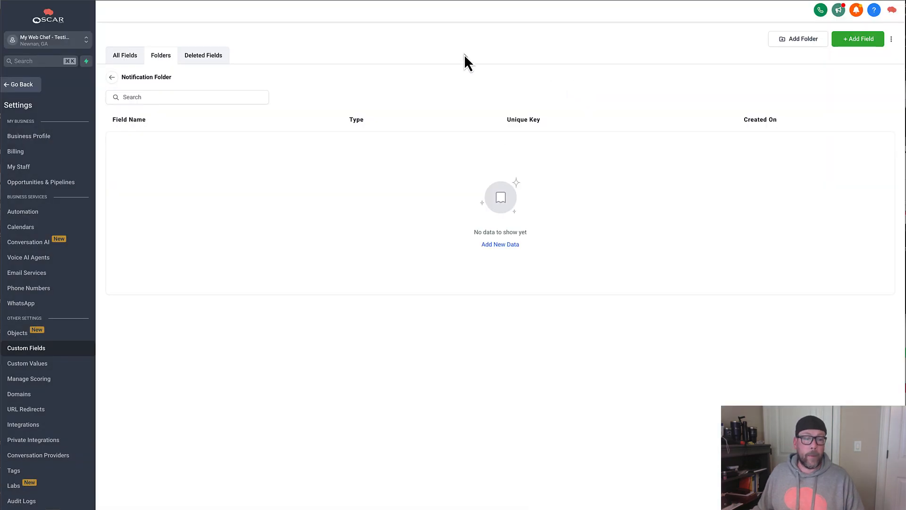
Step: Return to the custom field folders and delete the emptied Notification Folder
{"action": "left_click", "coordinate": [112, 78]}
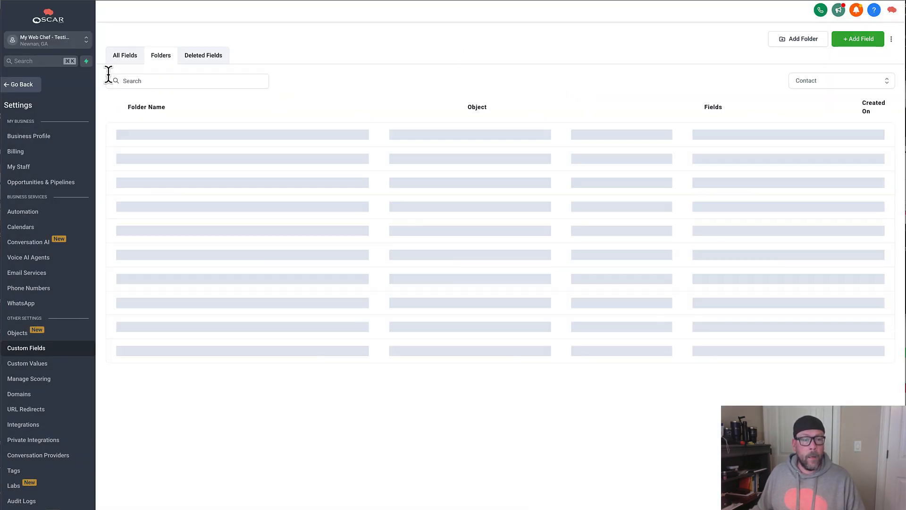
{"action": "left_click", "coordinate": [882, 286]}
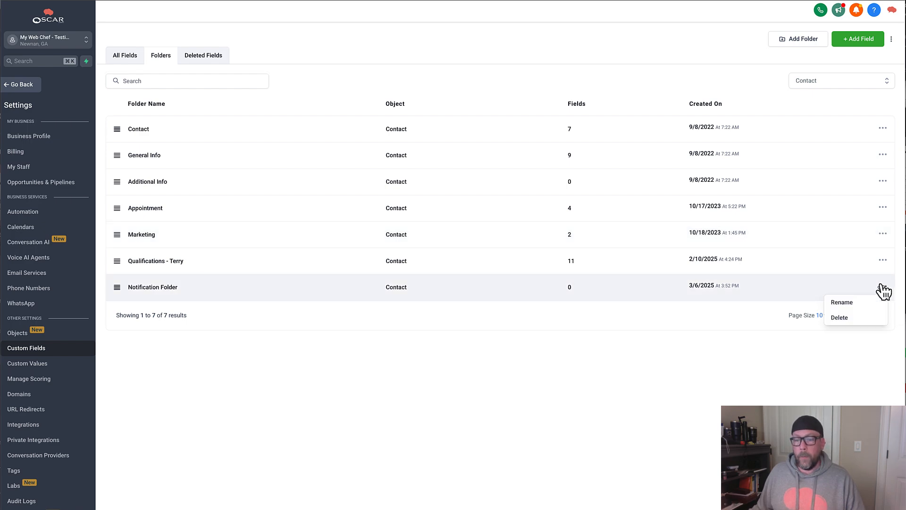
{"action": "left_click", "coordinate": [847, 318]}
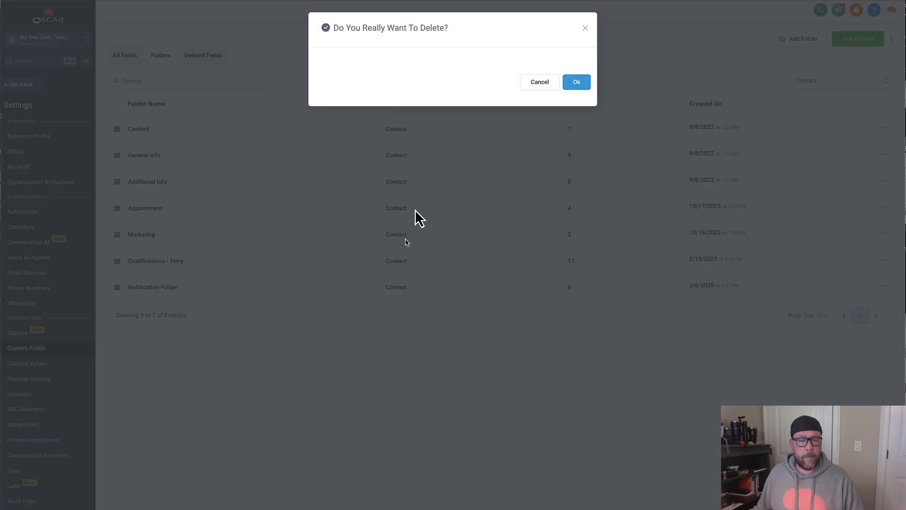
{"action": "left_click", "coordinate": [578, 85]}
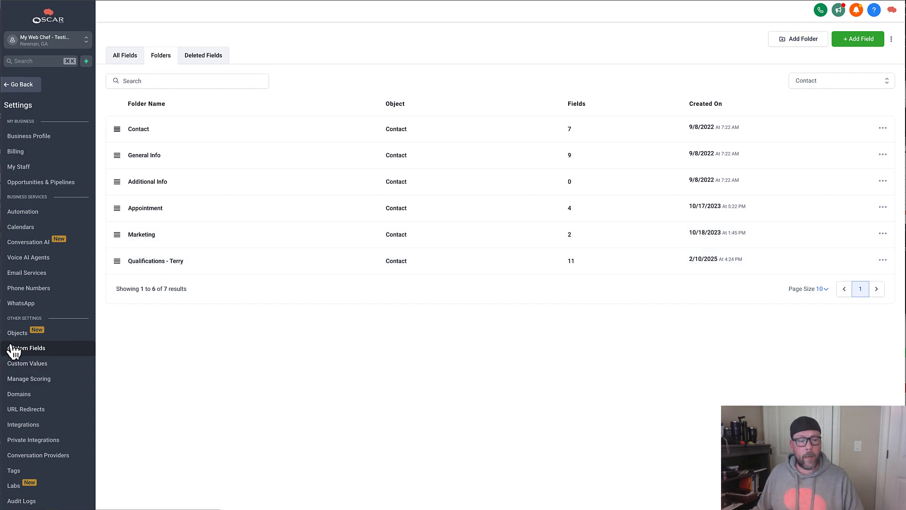
Step: Open the Qualifications folder and look over the field types offered for a new custom field without creating one
{"action": "left_click", "coordinate": [155, 262]}
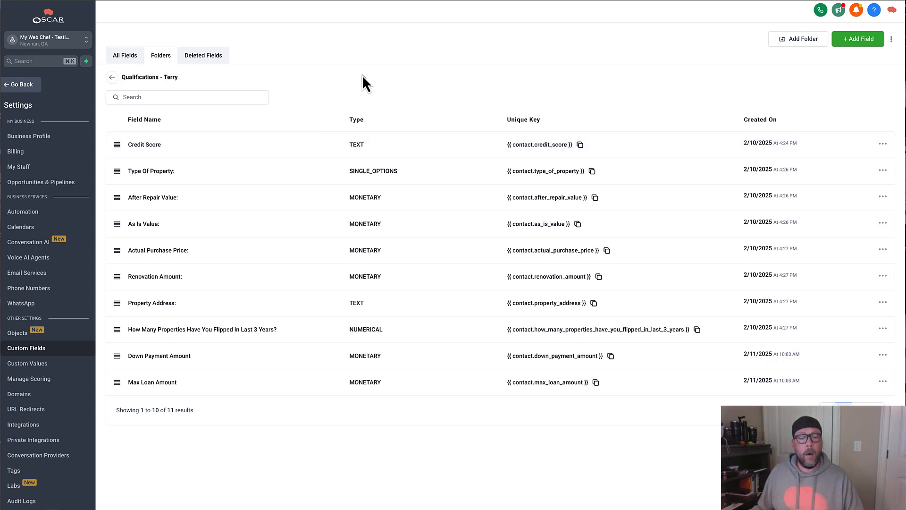
{"action": "left_click", "coordinate": [861, 42]}
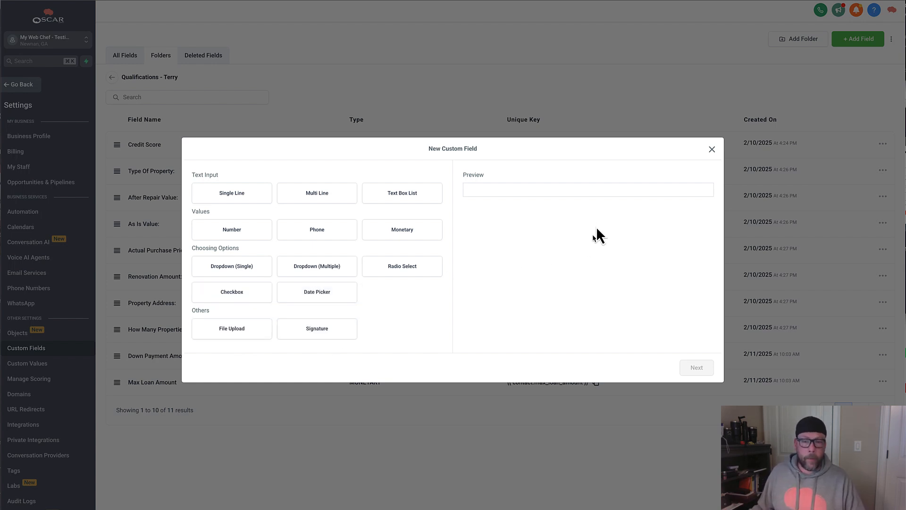
{"action": "left_click", "coordinate": [711, 150]}
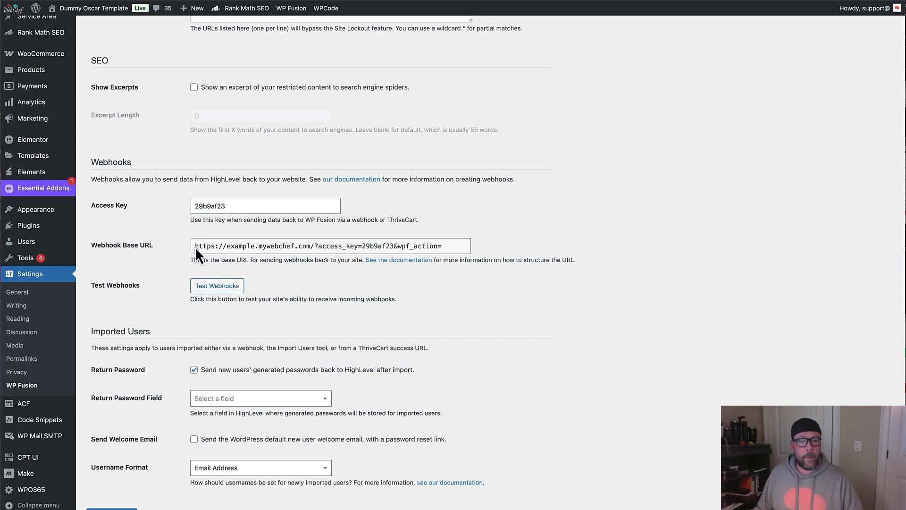
Step: Switch to the WP Fusion settings in WordPress and select the entire Webhook Base URL
{"action": "left_click_drag", "start_coordinate": [194, 247], "coordinate": [424, 250]}
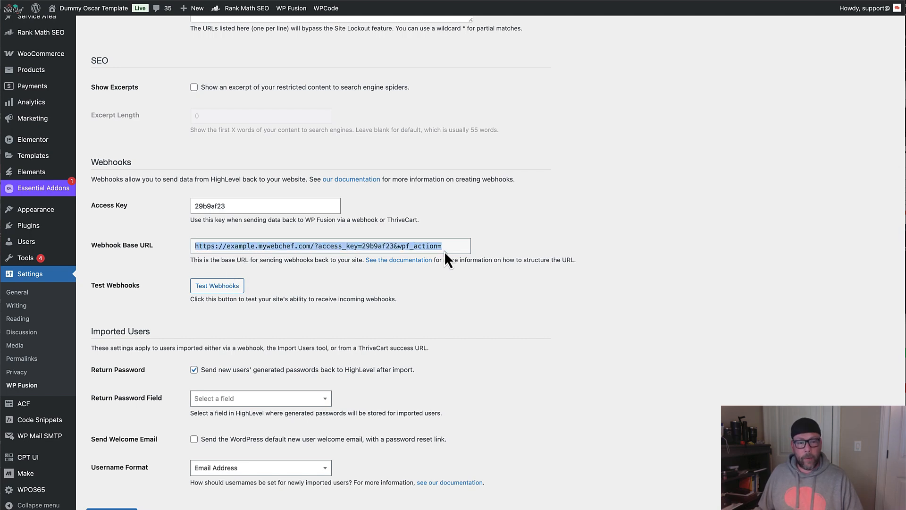
{"action": "key", "text": "ctrl+Tab"}
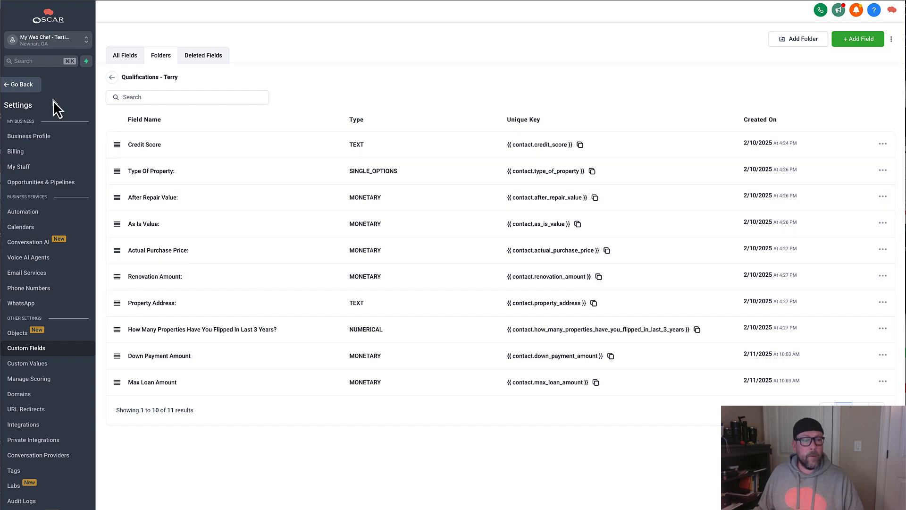
Step: Switch back to the Oscar CRM, leave the settings and open the Webhook to Wordpress workflow from the automation workflow list
{"action": "left_click", "coordinate": [21, 85]}
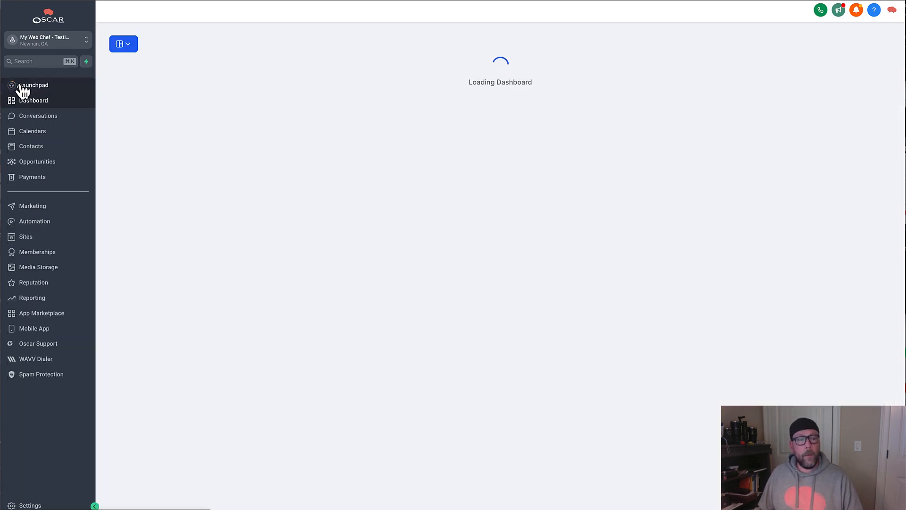
{"action": "left_click", "coordinate": [36, 226]}
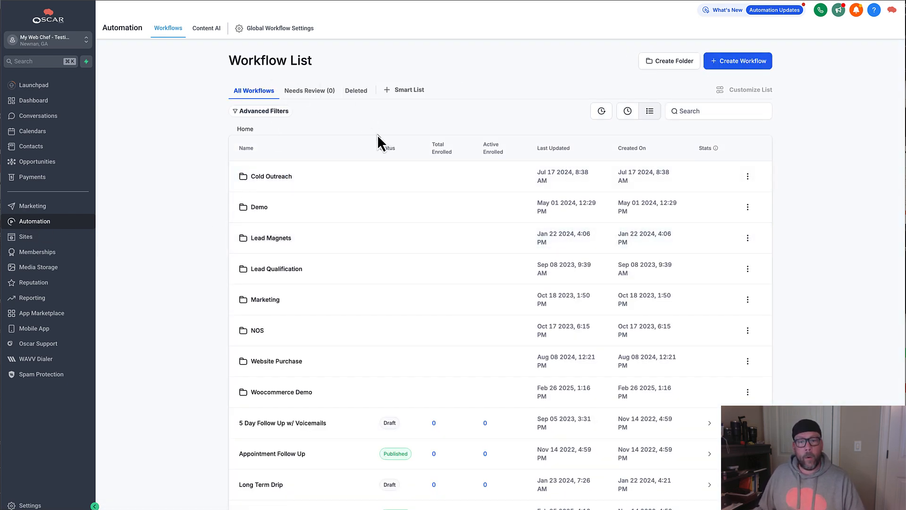
{"action": "left_click", "coordinate": [739, 62]}
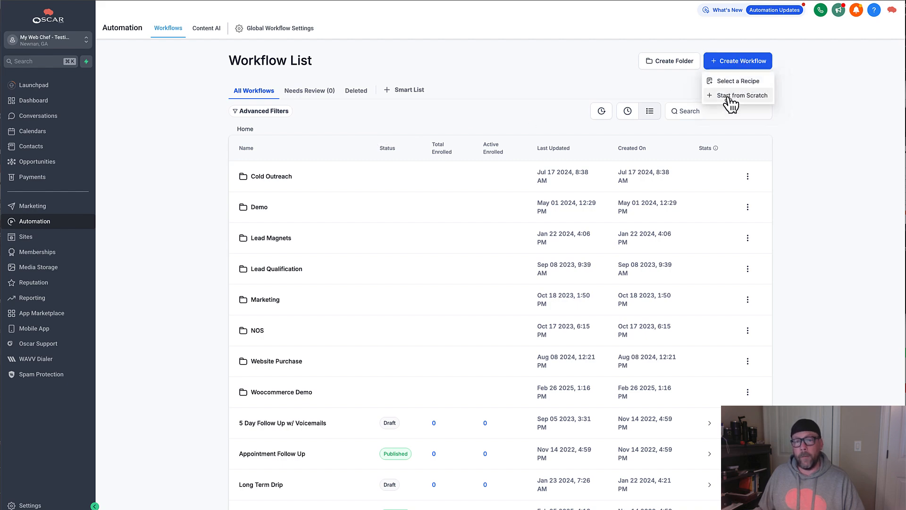
{"action": "scroll", "coordinate": [361, 132], "scroll_direction": "down", "scroll_amount": 6}
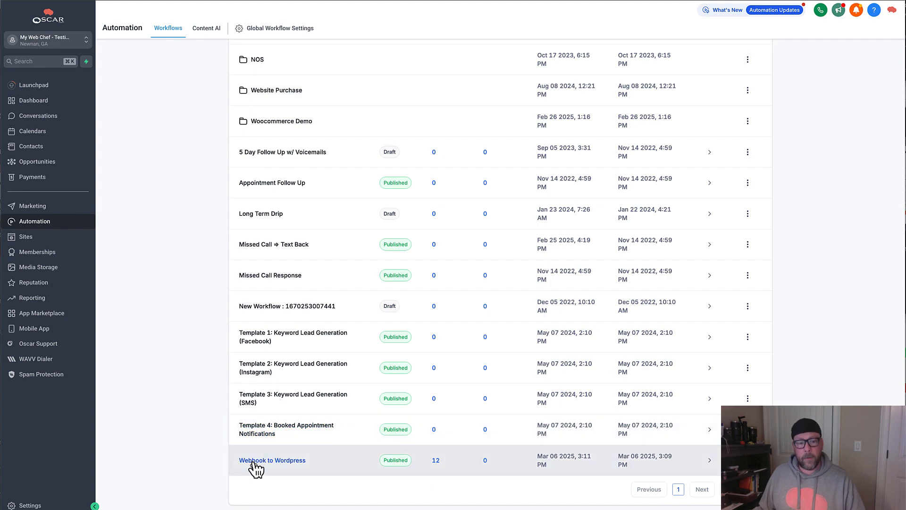
{"action": "left_click", "coordinate": [273, 461]}
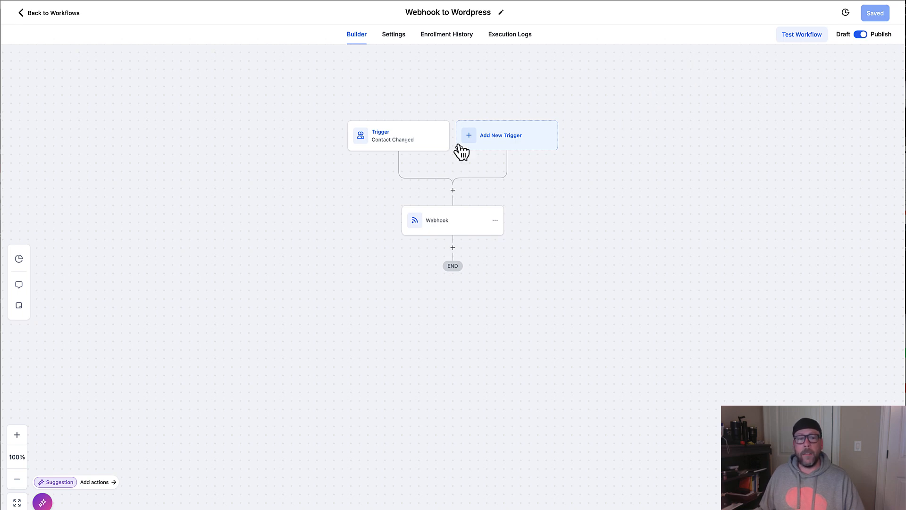
Step: Examine the workflow's Contact Changed trigger and the Webhook action's method and URL
{"action": "left_click", "coordinate": [393, 144]}
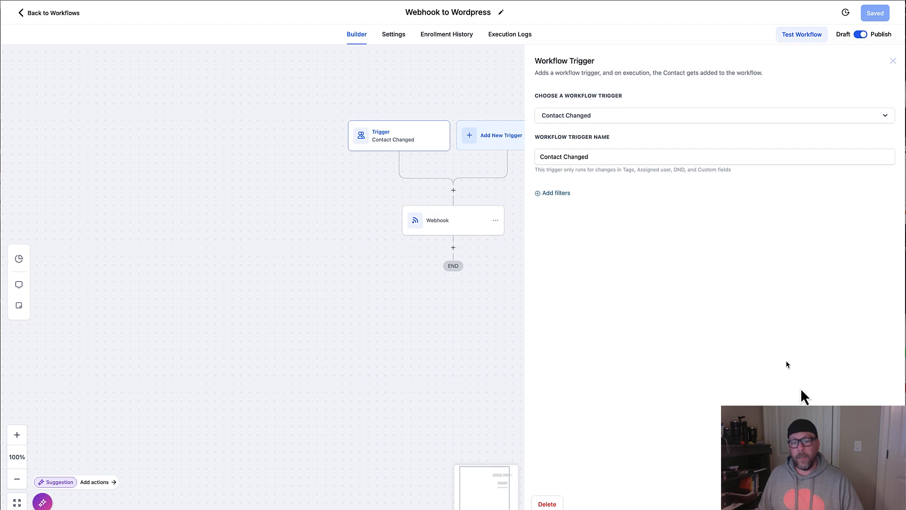
{"action": "left_click", "coordinate": [821, 504]}
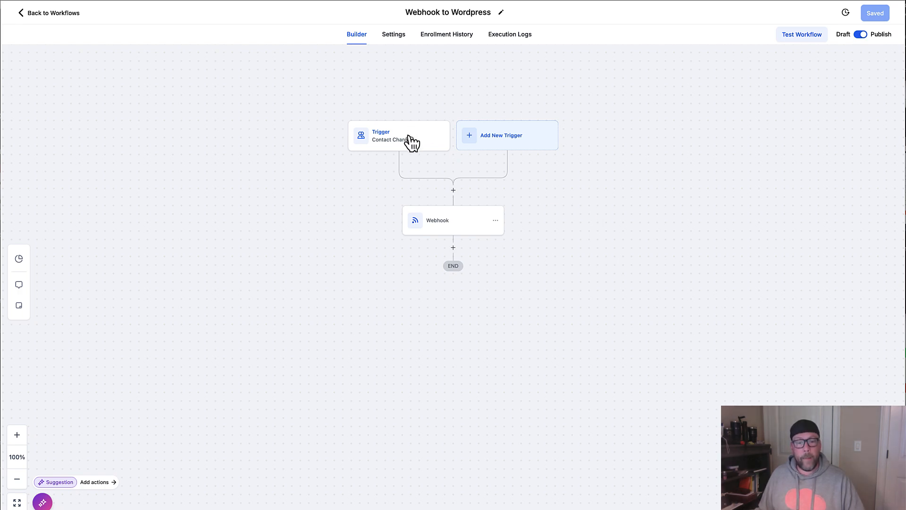
{"action": "left_click", "coordinate": [446, 227]}
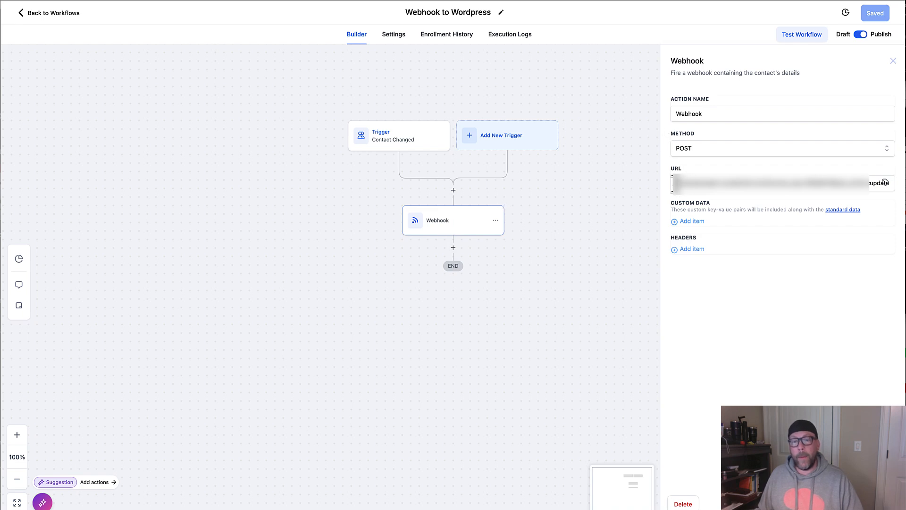
{"action": "left_click_drag", "start_coordinate": [676, 184], "coordinate": [864, 183]}
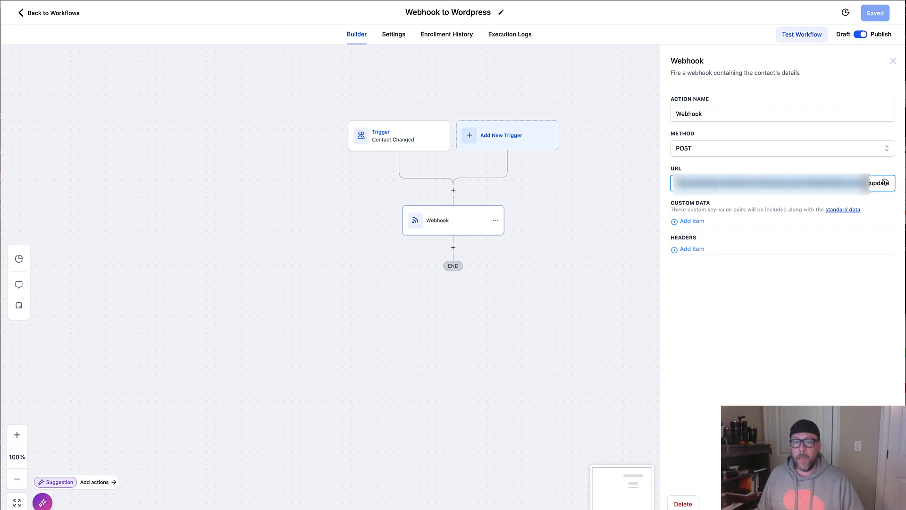
{"action": "left_click", "coordinate": [883, 184]}
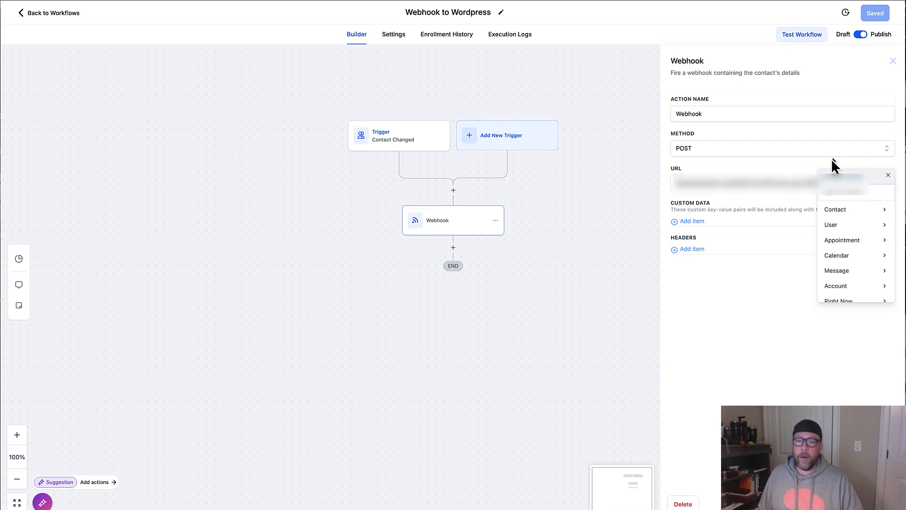
{"action": "left_click", "coordinate": [888, 176]}
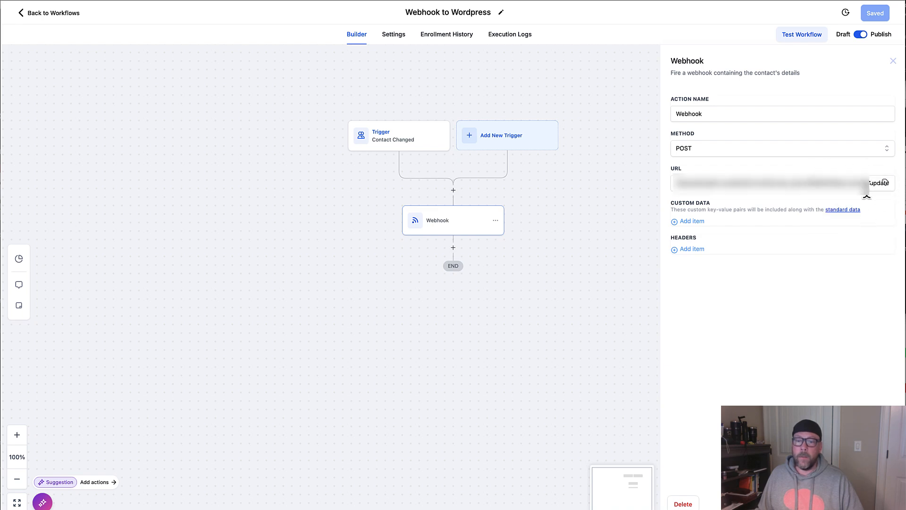
Step: Check the update action ending the webhook URL, save the Webhook action and save the Webhook to Wordpress workflow
{"action": "left_click_drag", "start_coordinate": [869, 184], "coordinate": [897, 189]}
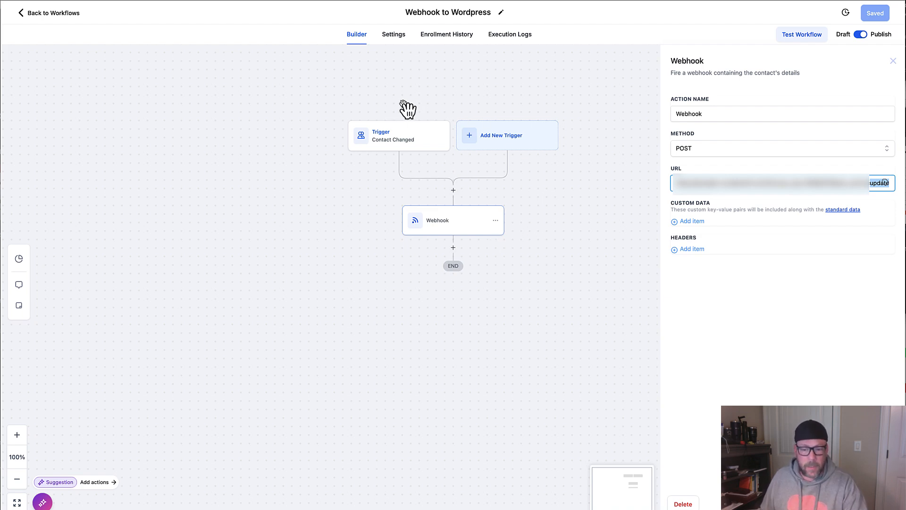
{"action": "left_click", "coordinate": [546, 348]}
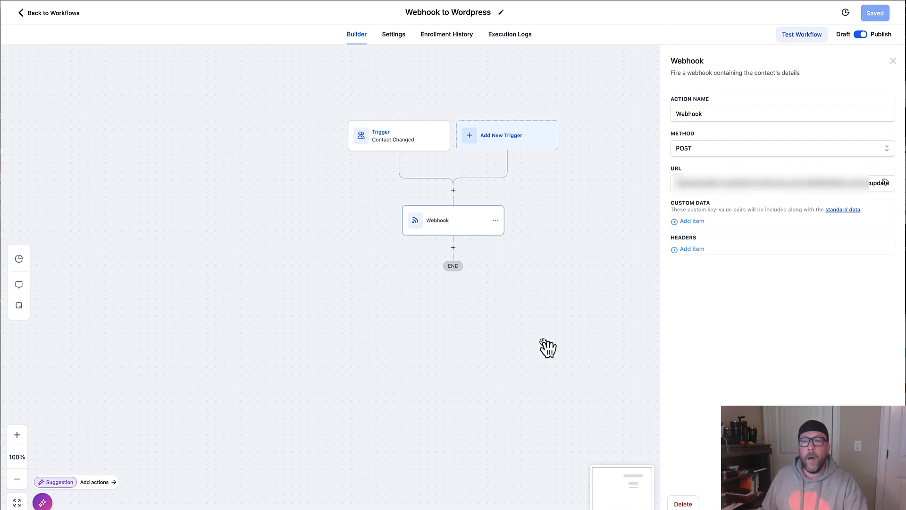
{"action": "left_click", "coordinate": [869, 504]}
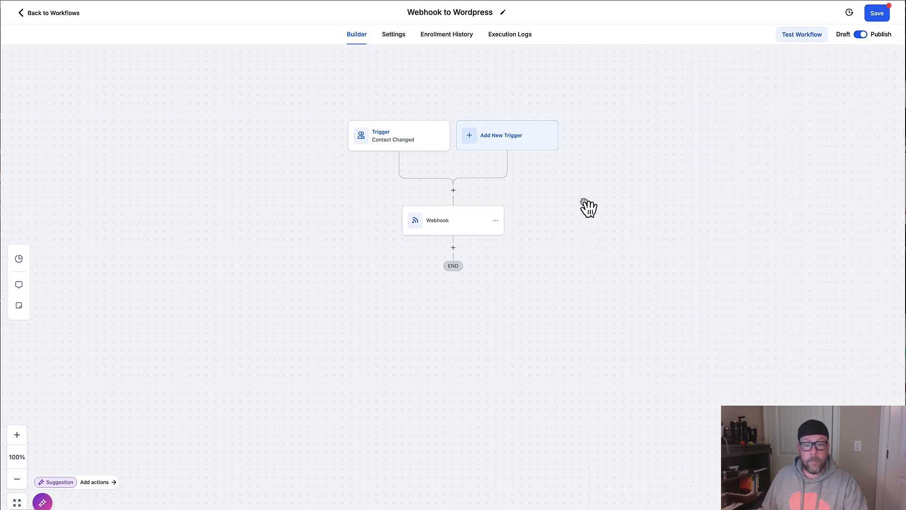
{"action": "left_click", "coordinate": [881, 17]}
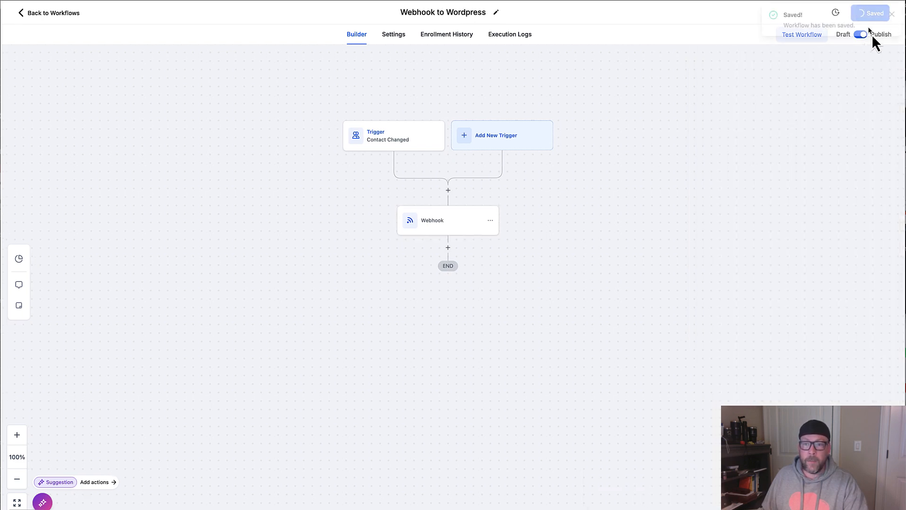
{"action": "left_click", "coordinate": [891, 15]}
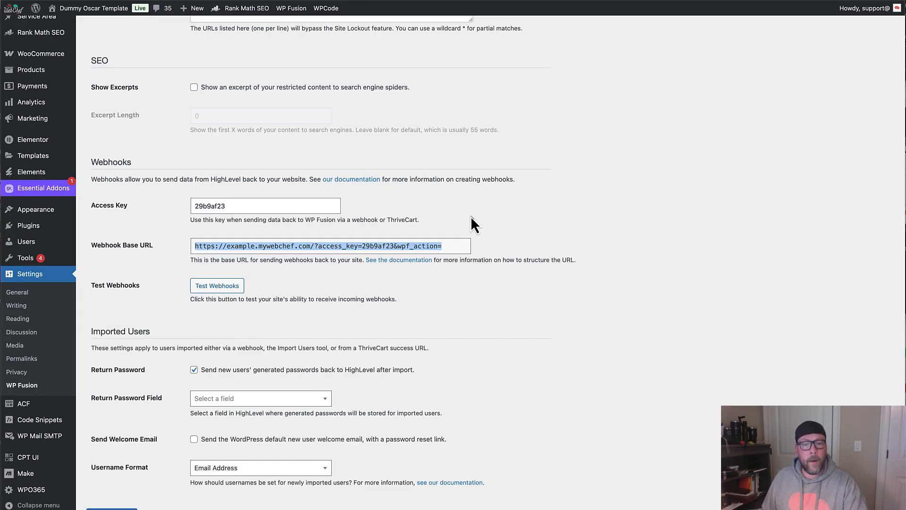
Step: Switch to WordPress, open the ACF field groups, move the Profile field group to the trash and delete it permanently
{"action": "left_click", "coordinate": [471, 214]}
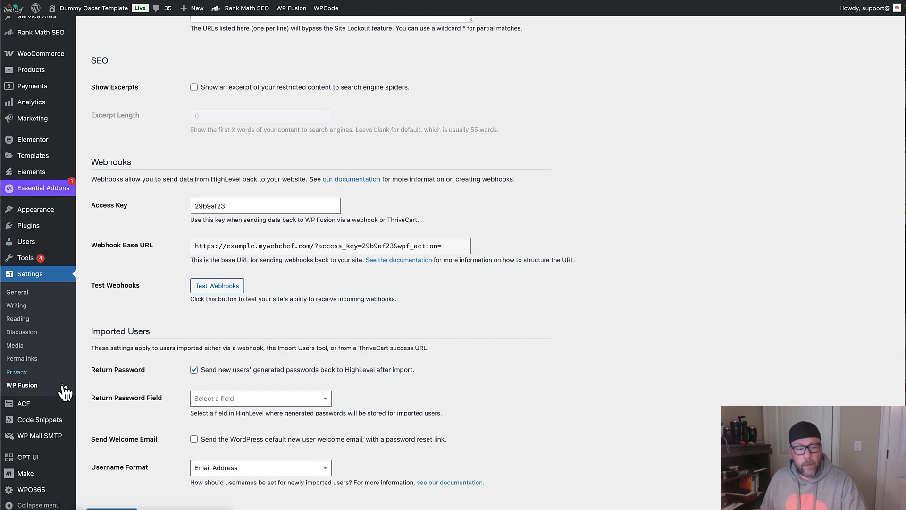
{"action": "left_click", "coordinate": [36, 407]}
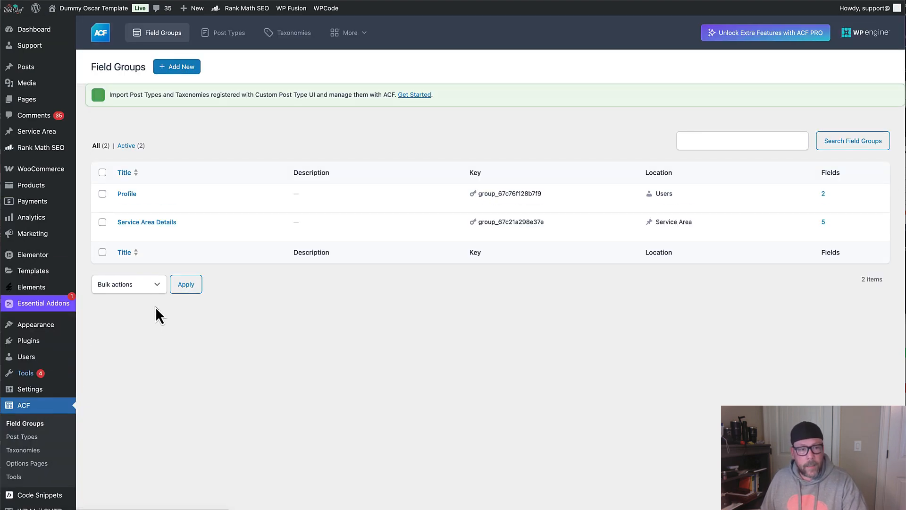
{"action": "scroll", "coordinate": [169, 299], "scroll_direction": "down", "scroll_amount": 4}
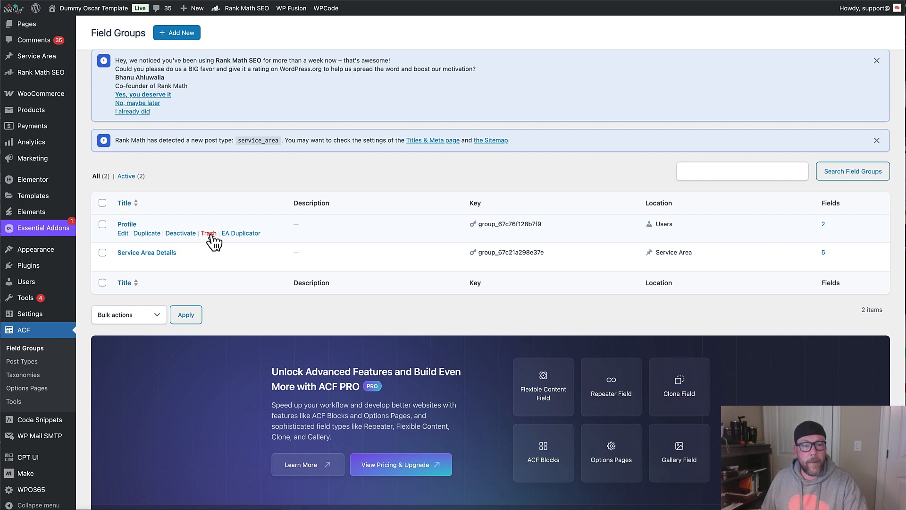
{"action": "left_click", "coordinate": [211, 233]}
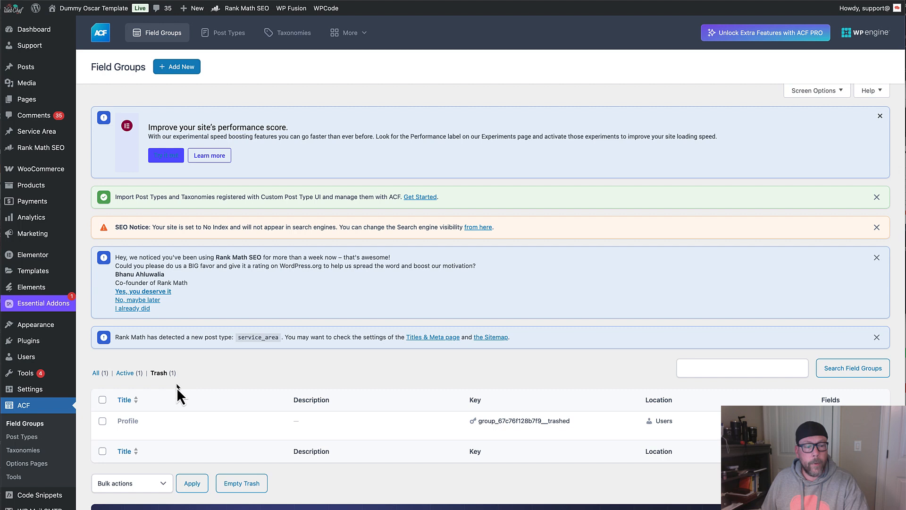
{"action": "mouse_move", "coordinate": [163, 436]}
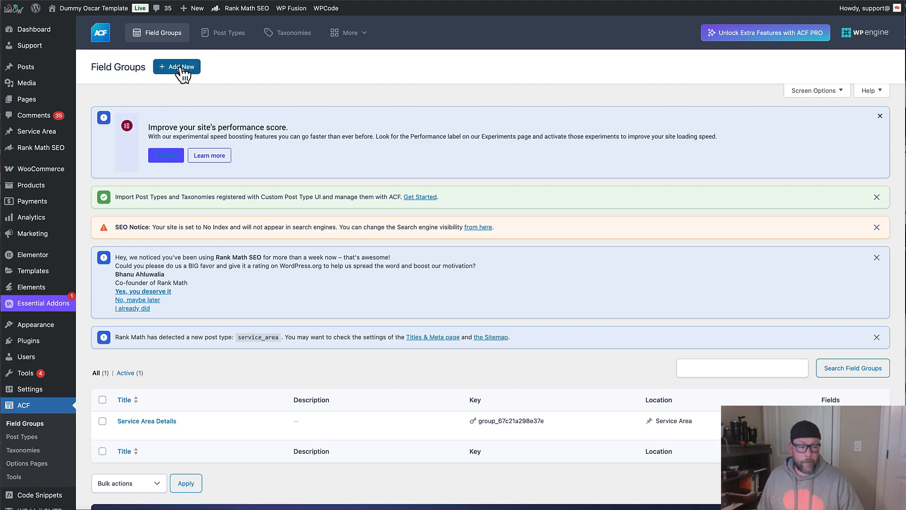
Step: Create a new ACF field group titled Demo Profile
{"action": "left_click", "coordinate": [180, 68]}
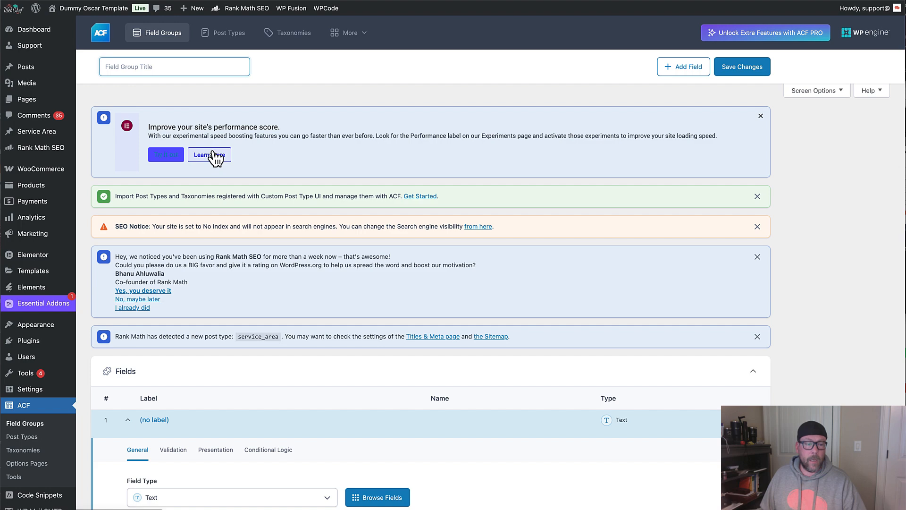
{"action": "scroll", "coordinate": [215, 156], "scroll_direction": "down", "scroll_amount": 5}
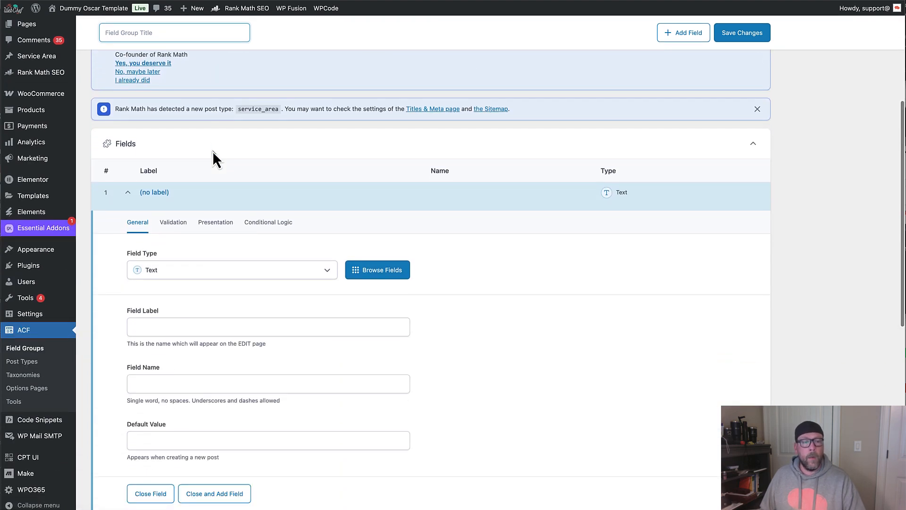
{"action": "scroll", "coordinate": [213, 152], "scroll_direction": "up", "scroll_amount": 5}
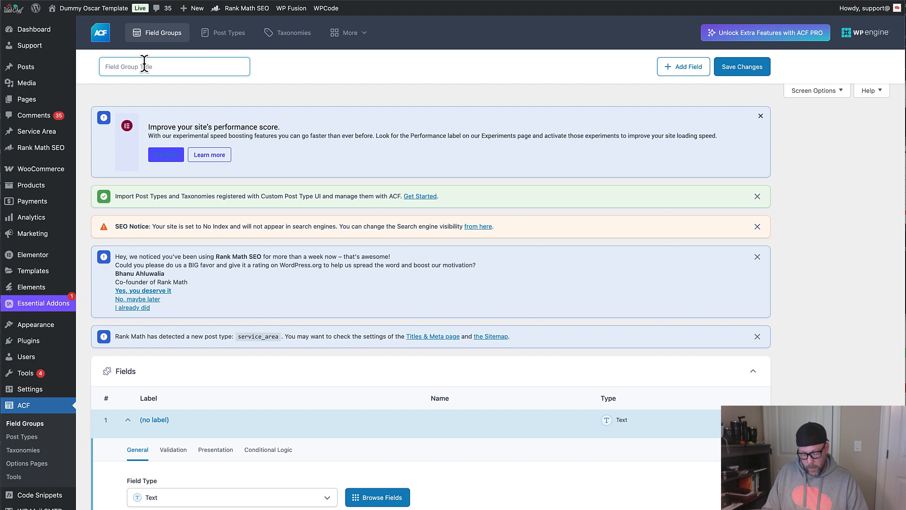
{"action": "type", "text": "Demo Profile"}
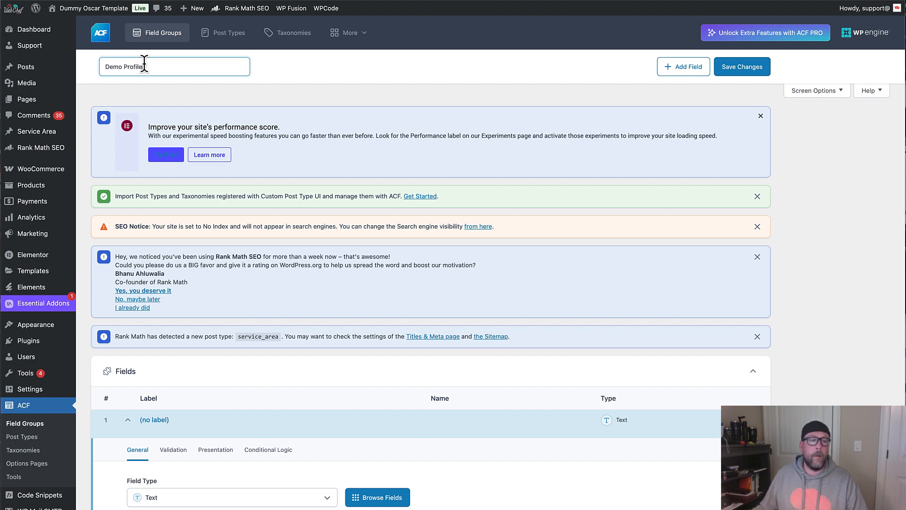
{"action": "left_click", "coordinate": [204, 90]}
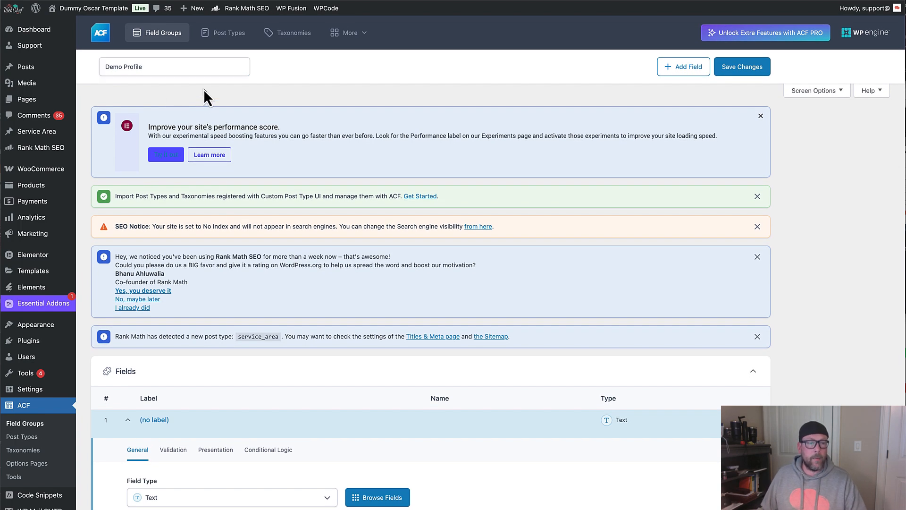
Step: Label the group's first text field Type of Property, check its field name and collapse the field
{"action": "scroll", "coordinate": [202, 89], "scroll_direction": "down", "scroll_amount": 8}
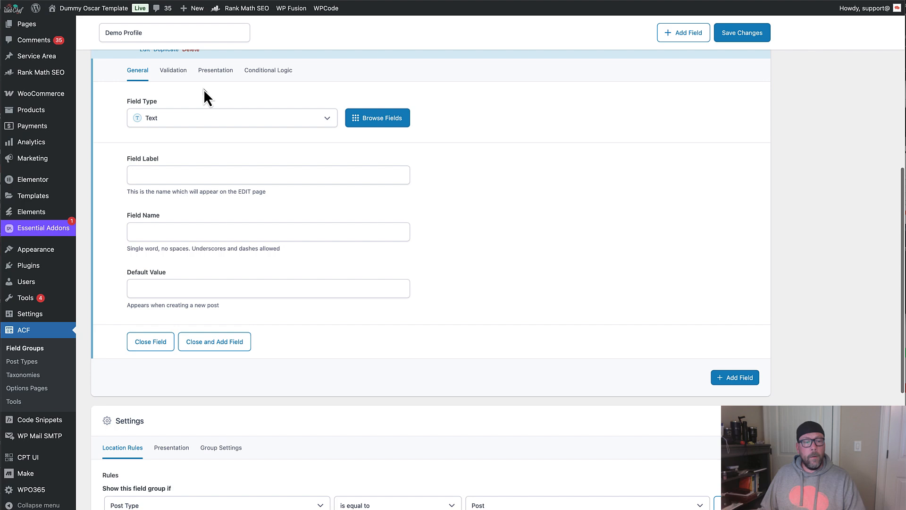
{"action": "scroll", "coordinate": [203, 90], "scroll_direction": "up", "scroll_amount": 1}
{"action": "scroll", "coordinate": [290, 108], "scroll_direction": "up", "scroll_amount": 1}
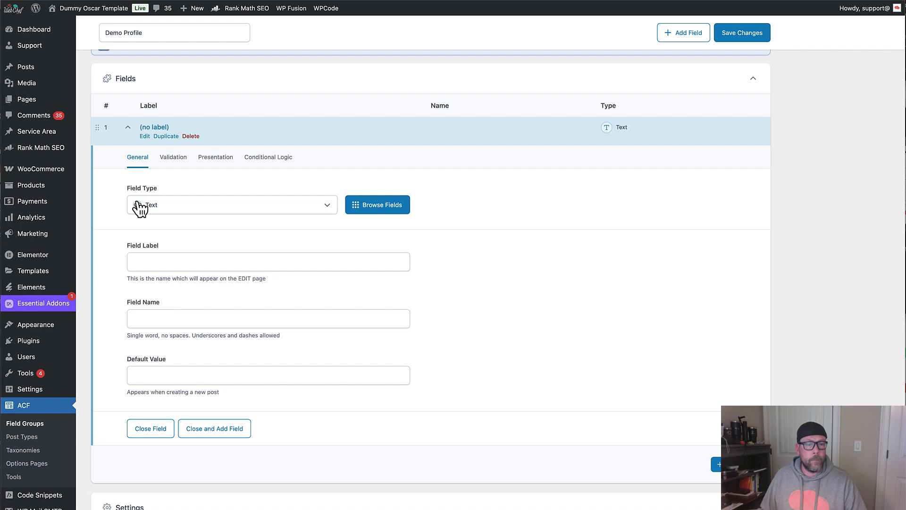
{"action": "left_click", "coordinate": [186, 261]}
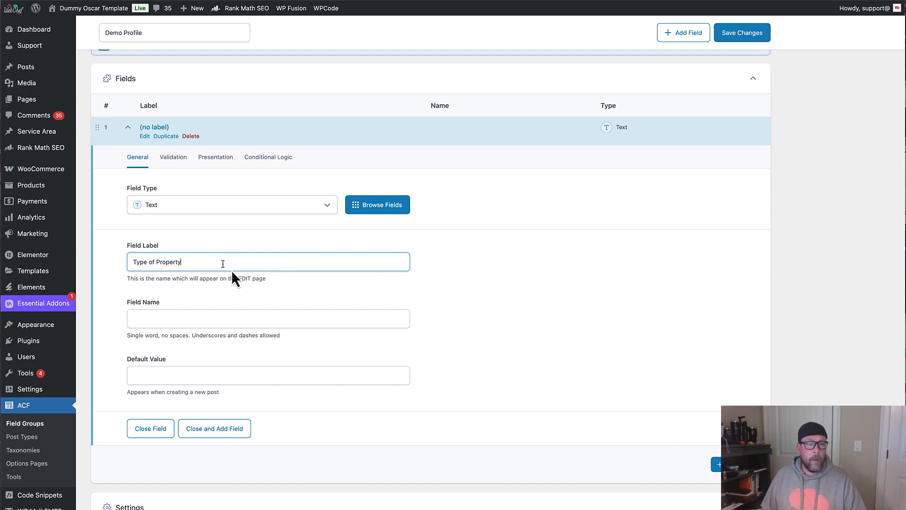
{"action": "left_click", "coordinate": [253, 295]}
{"action": "left_click", "coordinate": [159, 321]}
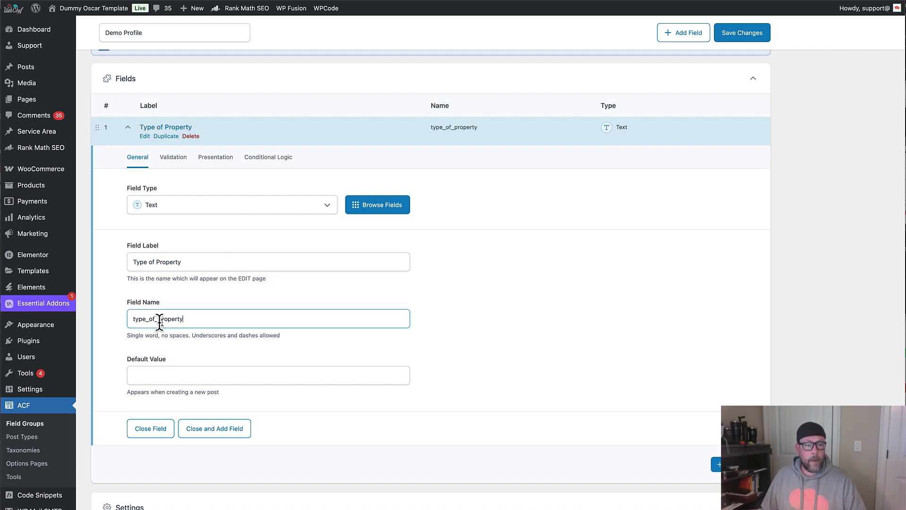
{"action": "double_click", "coordinate": [143, 319]}
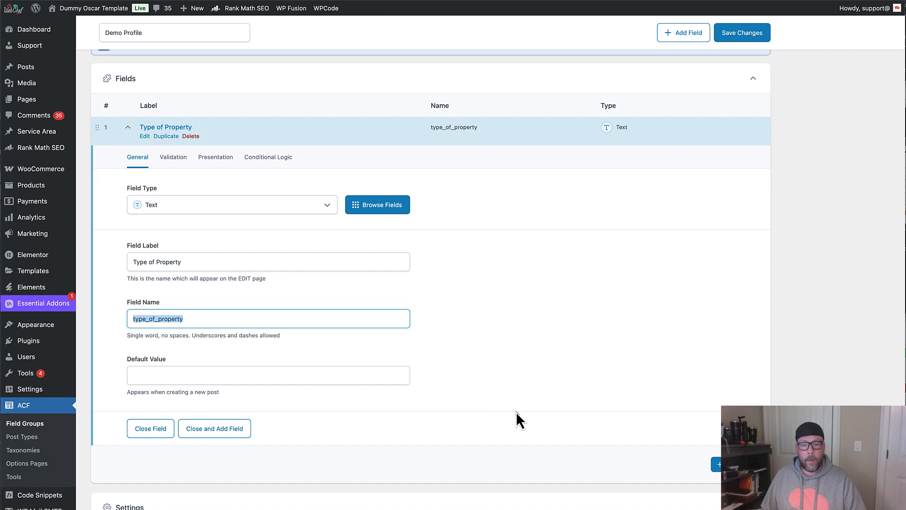
{"action": "scroll", "coordinate": [514, 411], "scroll_direction": "down", "scroll_amount": 1}
{"action": "scroll", "coordinate": [515, 406], "scroll_direction": "up", "scroll_amount": 1}
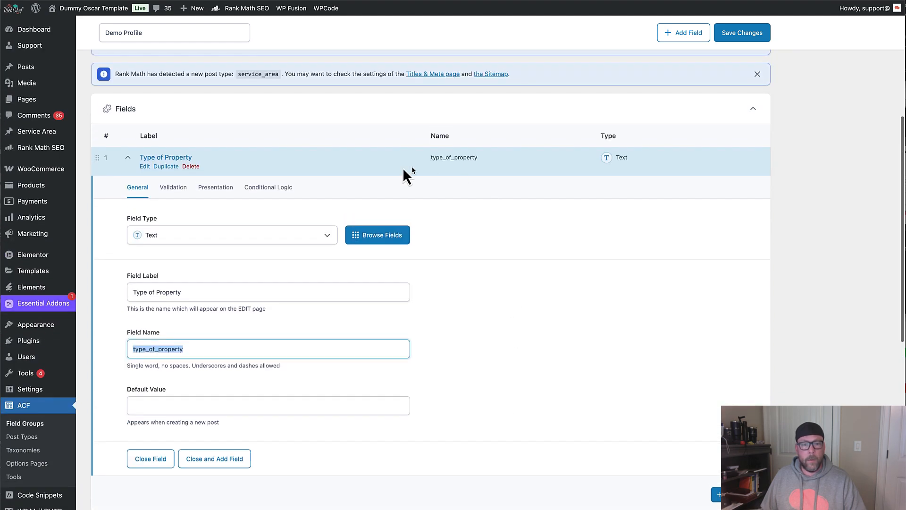
{"action": "left_click", "coordinate": [311, 163]}
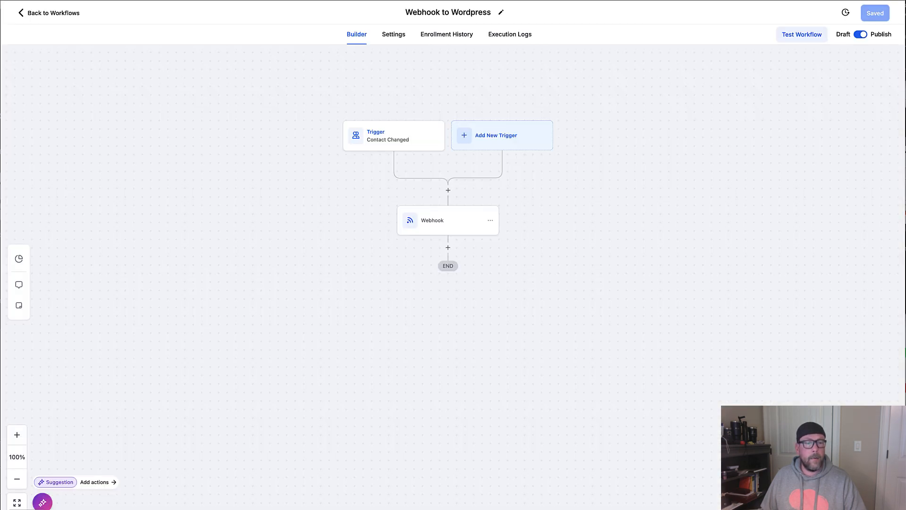
Step: Switch to the Oscar CRM, leave the workflow and open a folder in the custom fields settings to check the contact field names
{"action": "left_click", "coordinate": [64, 14]}
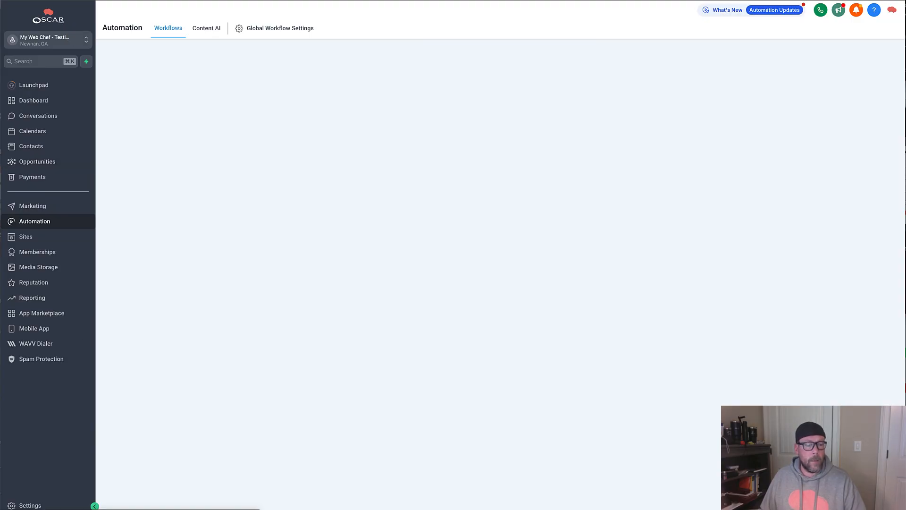
{"action": "left_click", "coordinate": [34, 504]}
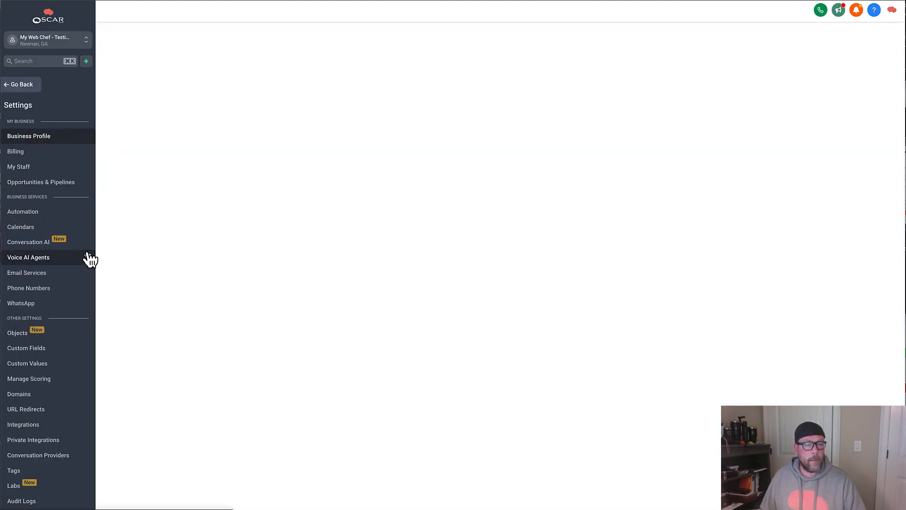
{"action": "left_click", "coordinate": [52, 349]}
{"action": "left_click", "coordinate": [159, 60]}
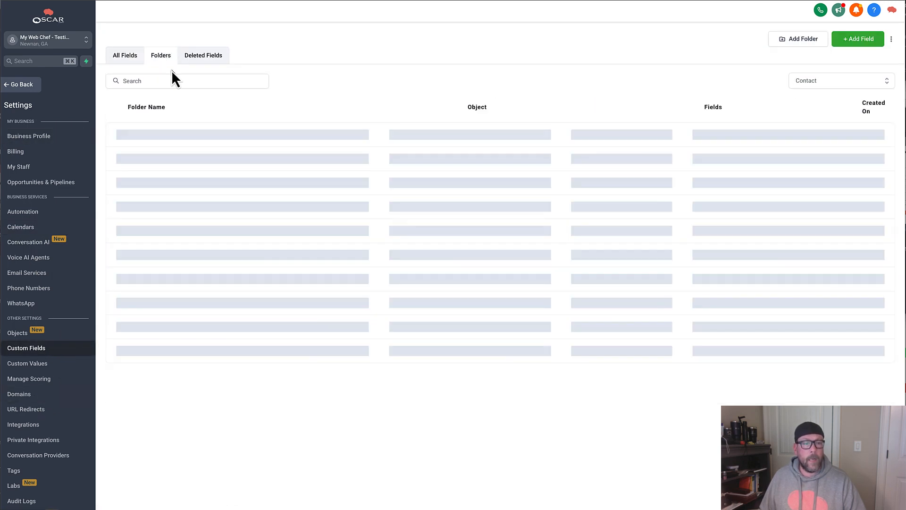
{"action": "left_click", "coordinate": [198, 264]}
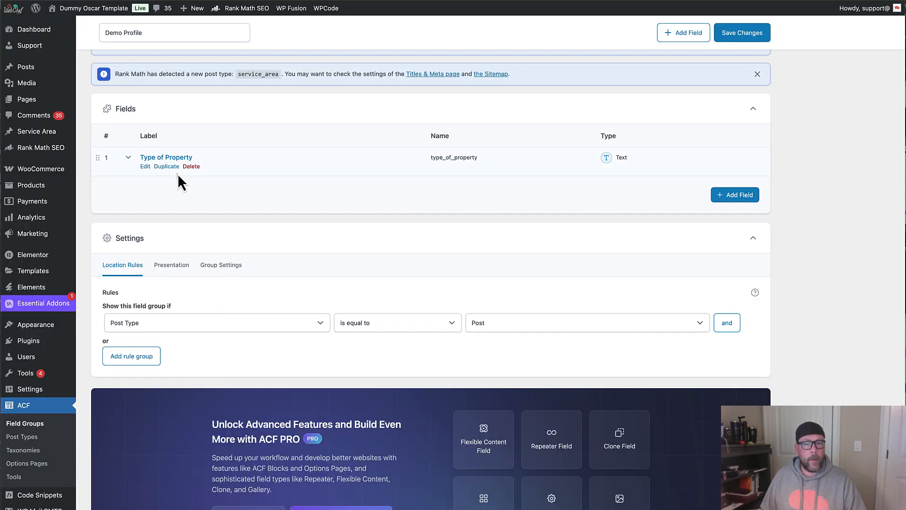
Step: Return to the Demo Profile group in WordPress, add a second text field labelled After Repair Value and collapse it
{"action": "left_click", "coordinate": [731, 197]}
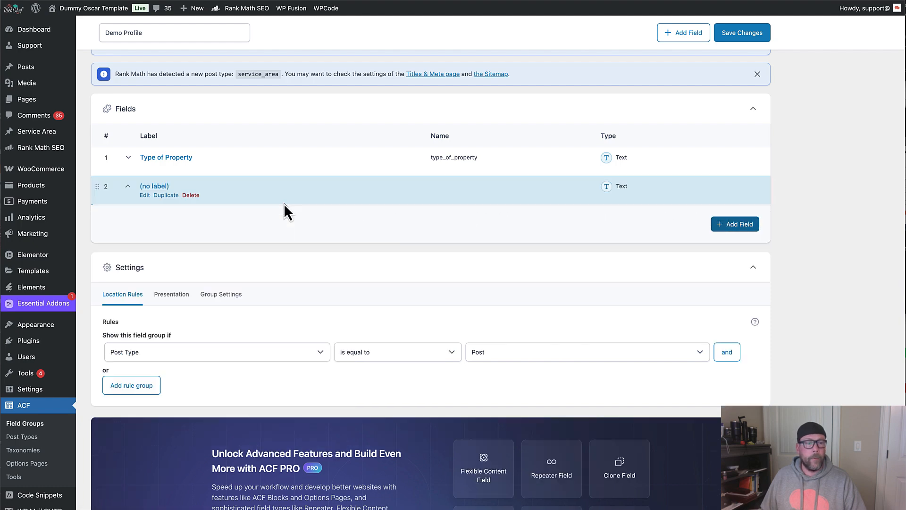
{"action": "left_click", "coordinate": [217, 189]}
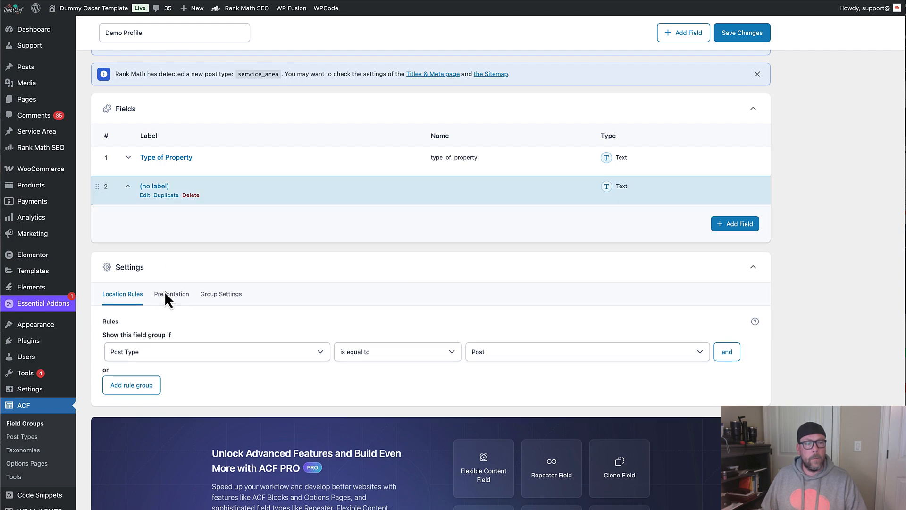
{"action": "left_click", "coordinate": [145, 195]}
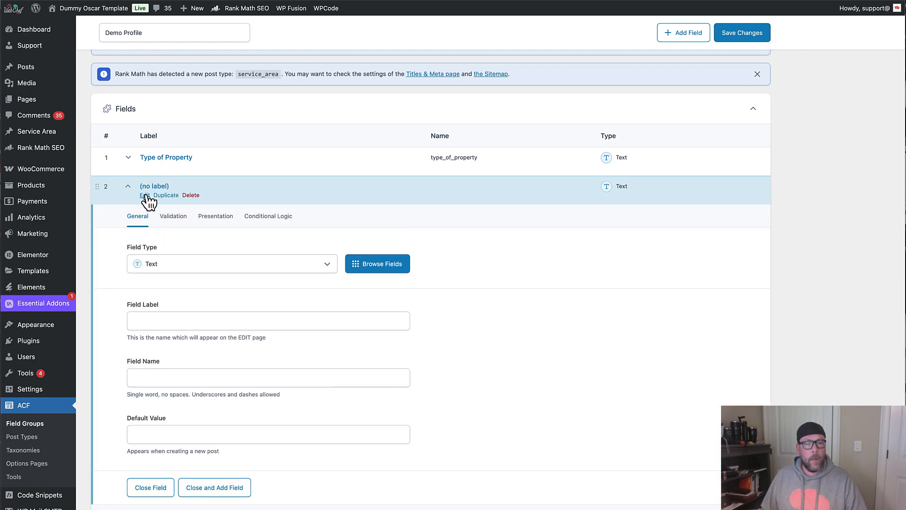
{"action": "left_click", "coordinate": [170, 321]}
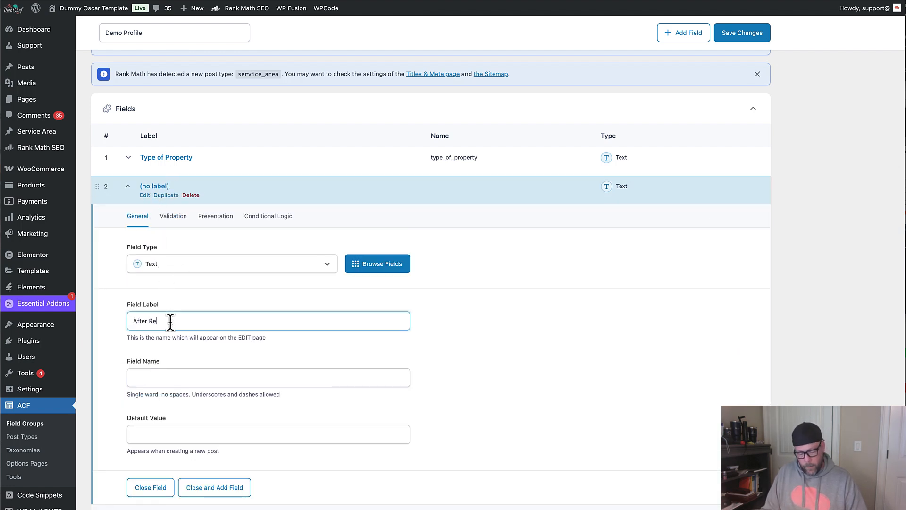
{"action": "type", "text": "After Repair Value"}
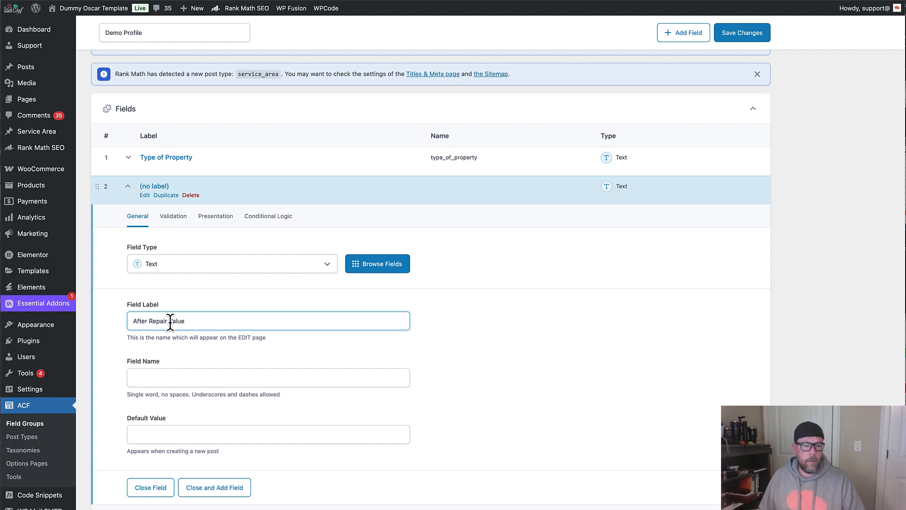
{"action": "left_click", "coordinate": [224, 346]}
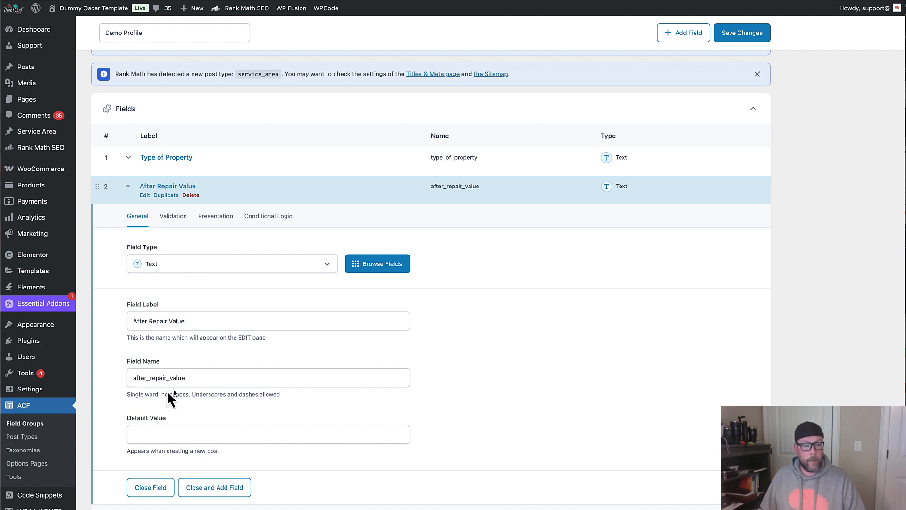
{"action": "scroll", "coordinate": [278, 275], "scroll_direction": "down", "scroll_amount": 2}
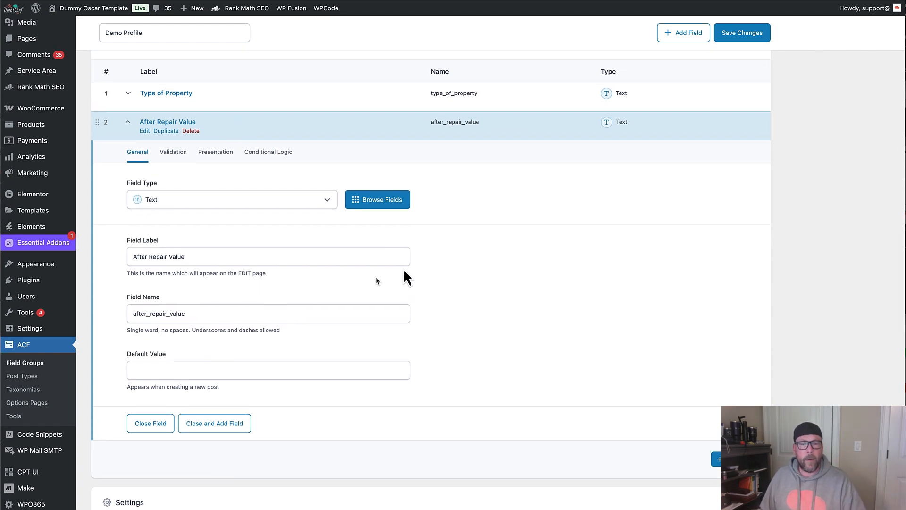
{"action": "left_click", "coordinate": [377, 124]}
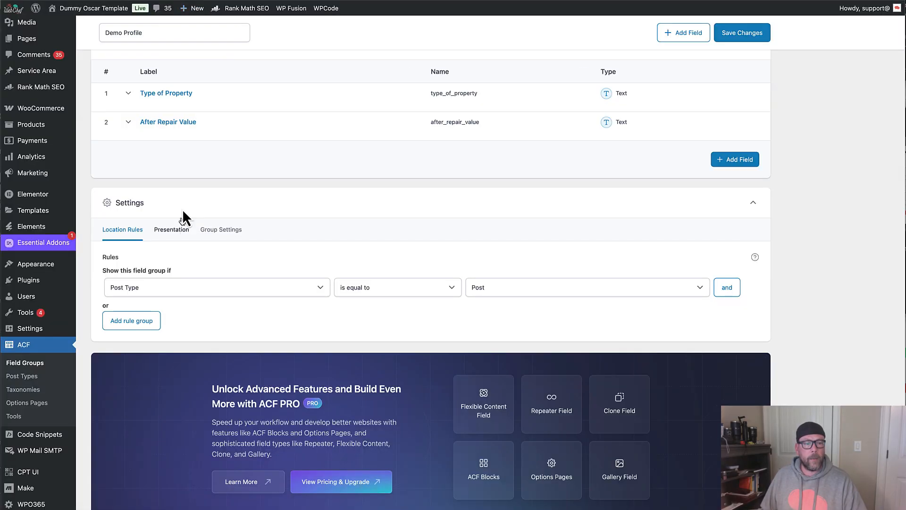
Step: Add a third text field labelled Credit Score to the Demo Profile group and save the field group
{"action": "scroll", "coordinate": [183, 218], "scroll_direction": "up", "scroll_amount": 3}
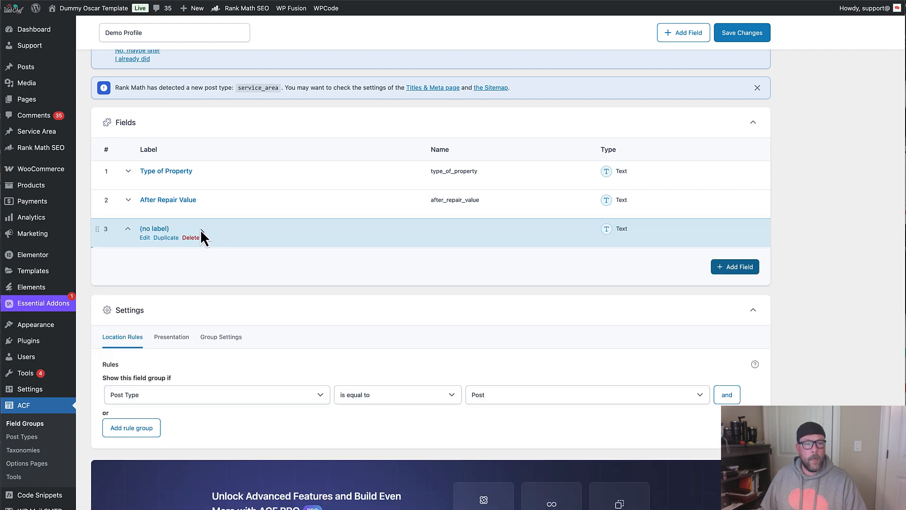
{"action": "left_click", "coordinate": [218, 231]}
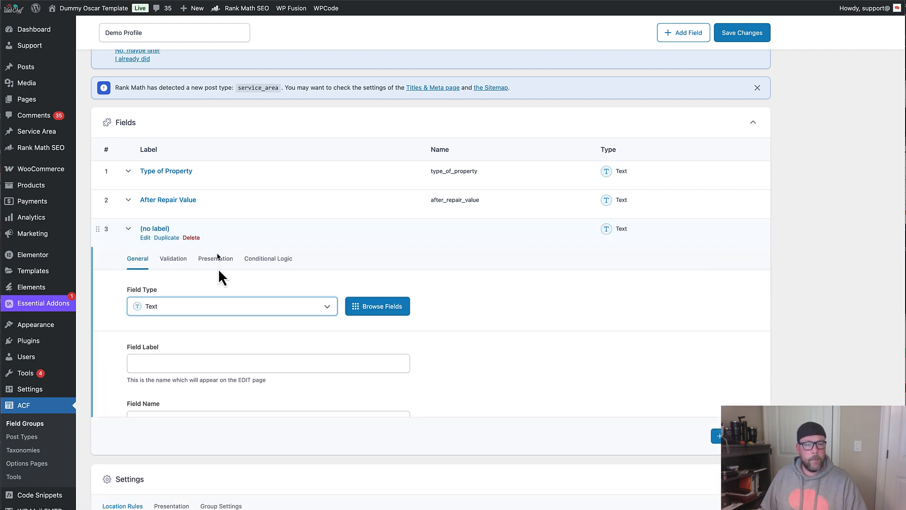
{"action": "left_click", "coordinate": [245, 234]}
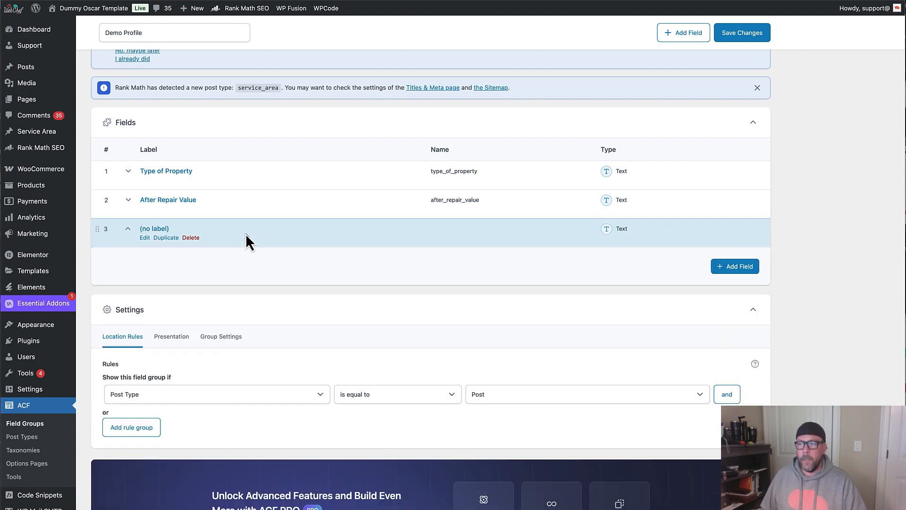
{"action": "left_click", "coordinate": [171, 361]}
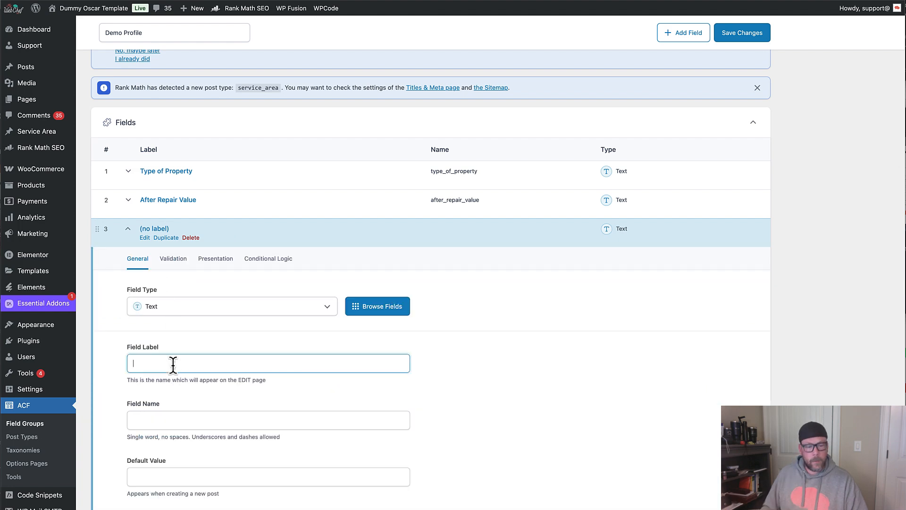
{"action": "type", "text": "C"}
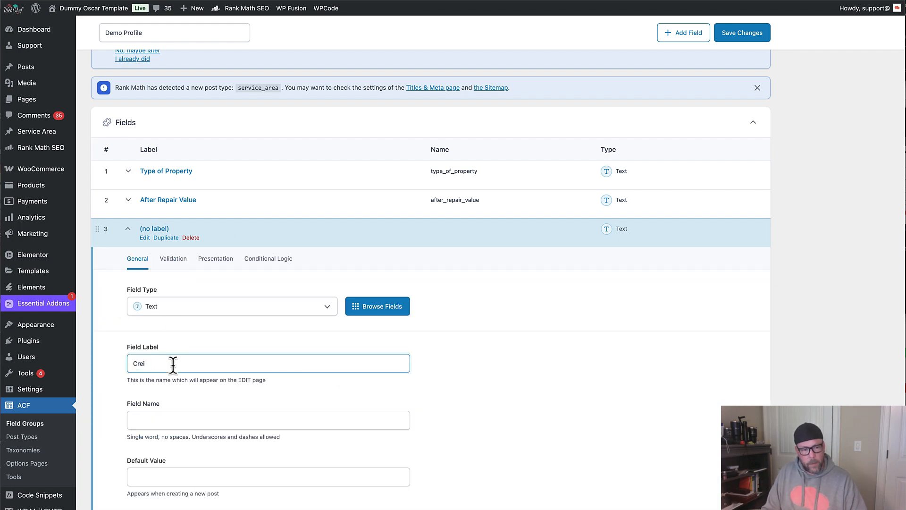
{"action": "type", "text": "redit Sco"}
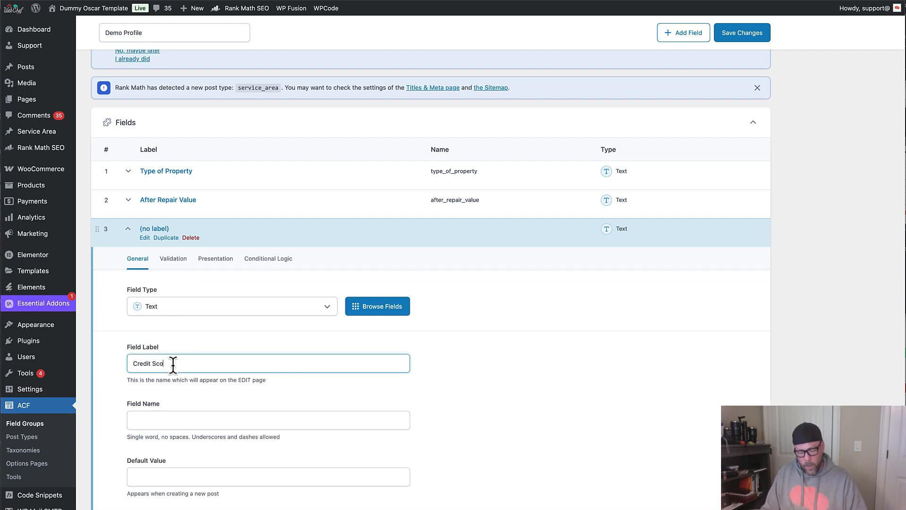
{"action": "type", "text": "re"}
{"action": "left_click", "coordinate": [220, 392]}
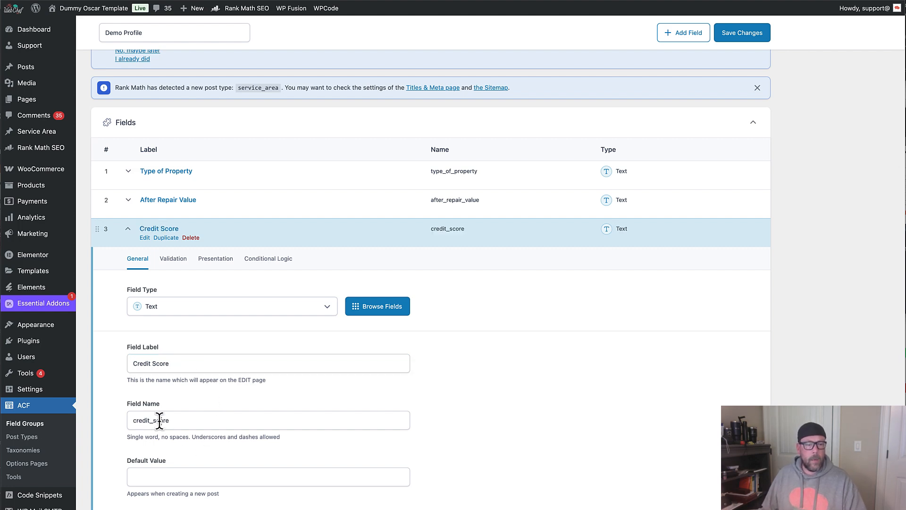
{"action": "scroll", "coordinate": [310, 313], "scroll_direction": "down", "scroll_amount": 3}
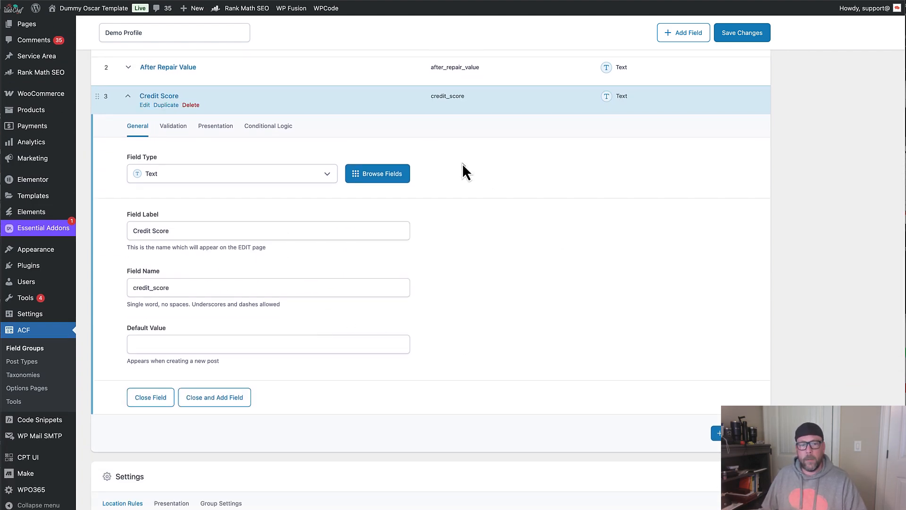
{"action": "left_click", "coordinate": [756, 35]}
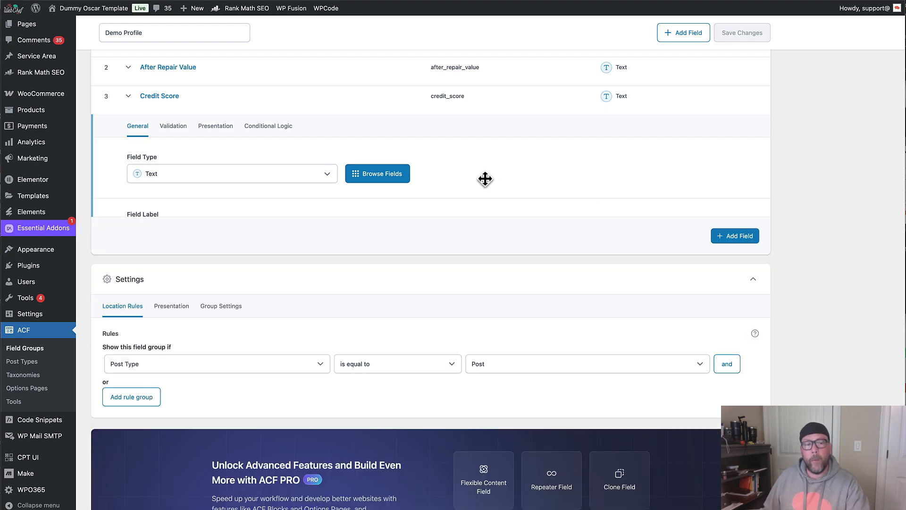
{"action": "scroll", "coordinate": [444, 195], "scroll_direction": "up", "scroll_amount": 4}
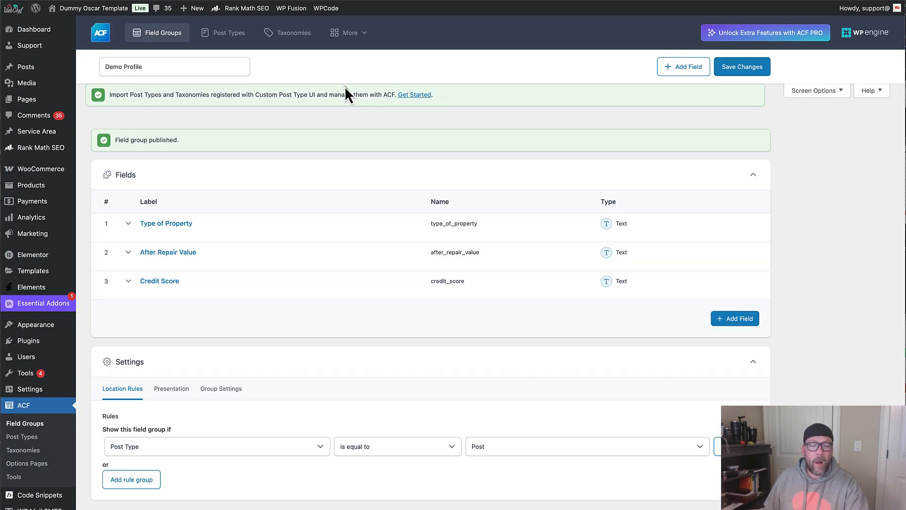
Step: Set the field group's location rule to User Role is equal to All and save the changes
{"action": "scroll", "coordinate": [449, 101], "scroll_direction": "down", "scroll_amount": 5}
{"action": "scroll", "coordinate": [448, 102], "scroll_direction": "down", "scroll_amount": 4}
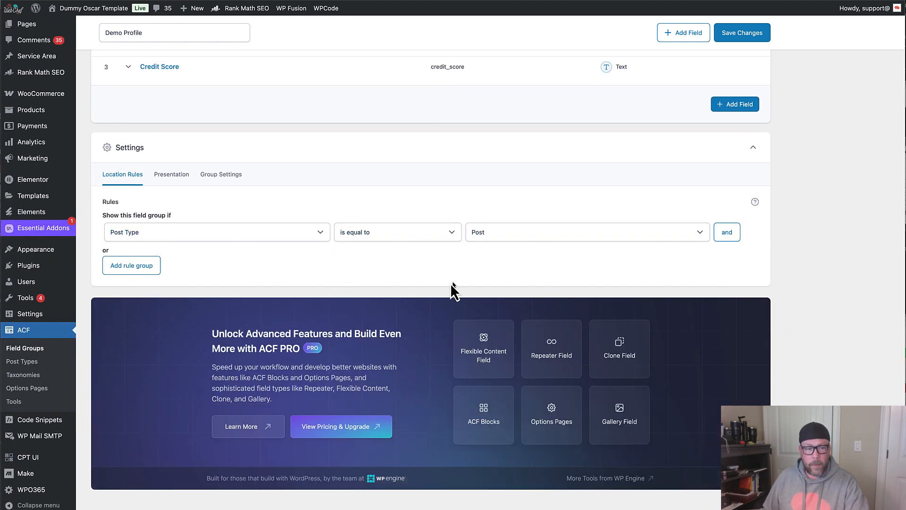
{"action": "left_click", "coordinate": [322, 234]}
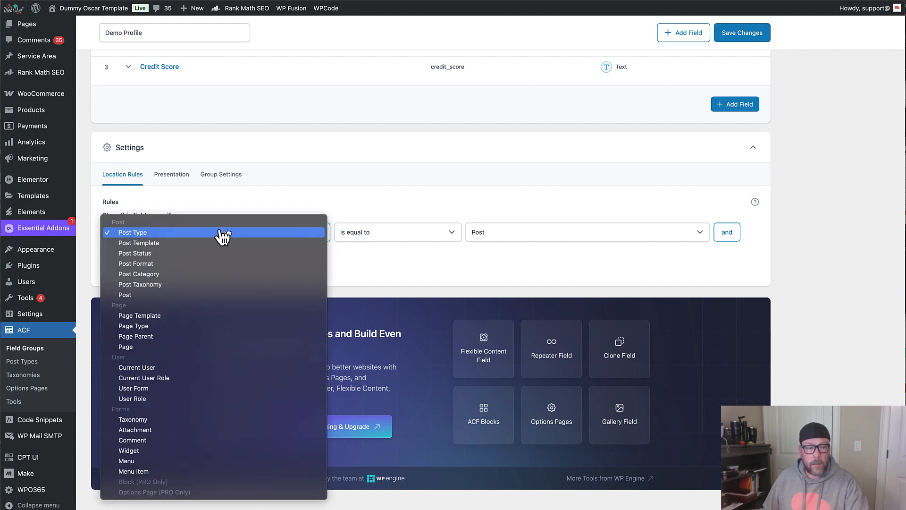
{"action": "left_click", "coordinate": [133, 399]}
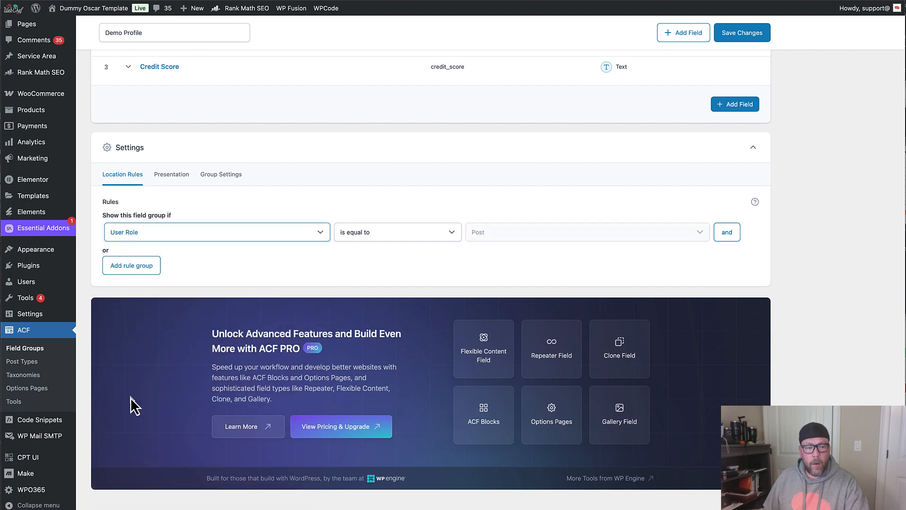
{"action": "left_click", "coordinate": [679, 236]}
{"action": "left_click", "coordinate": [497, 234]}
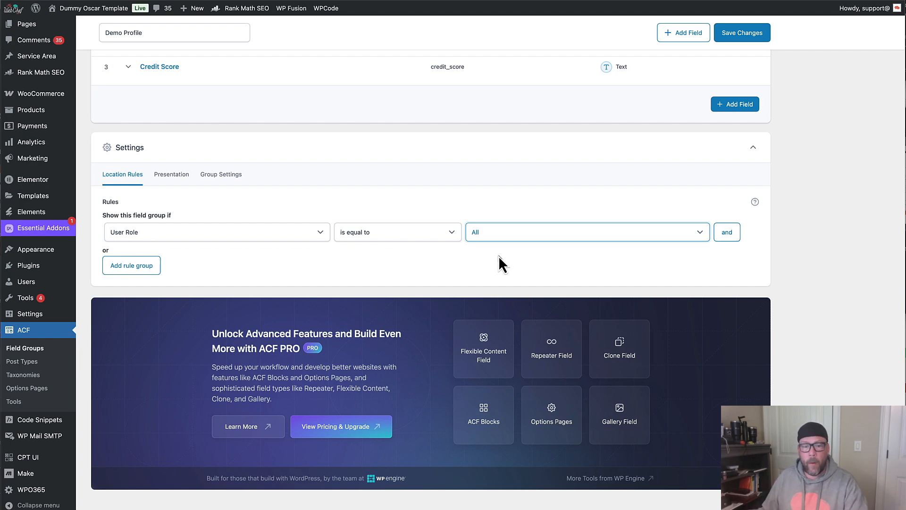
{"action": "left_click", "coordinate": [503, 257]}
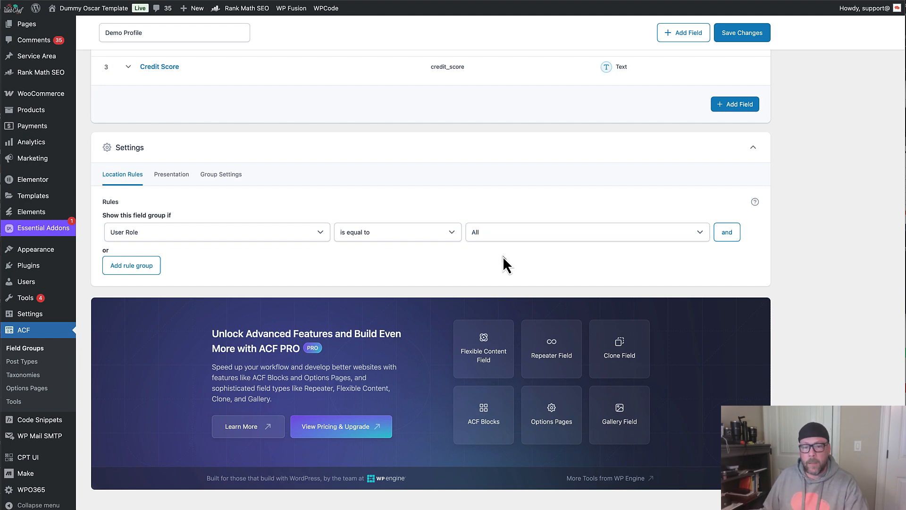
{"action": "left_click", "coordinate": [754, 34]}
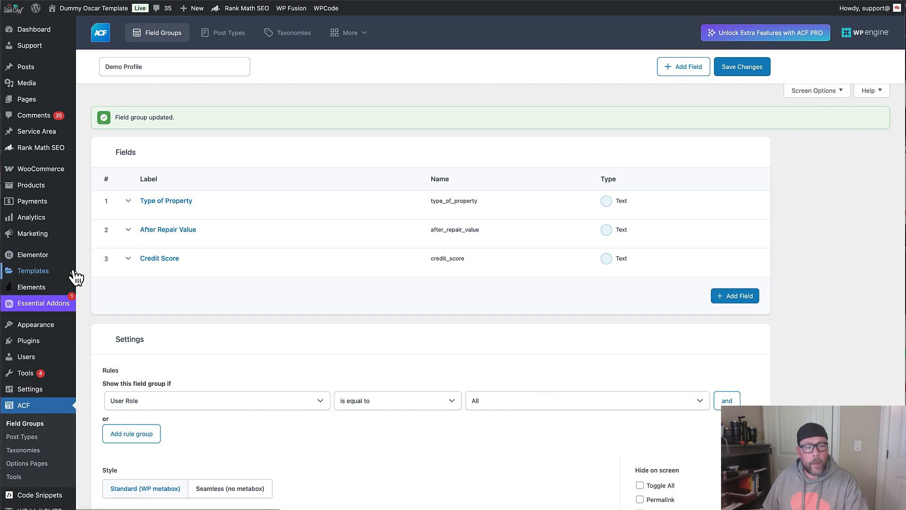
Step: Open the administrator account's user profile for editing and check the Type of Property, After Repair Value and Credit Score fields under Demo Profile
{"action": "scroll", "coordinate": [122, 269], "scroll_direction": "down", "scroll_amount": 5}
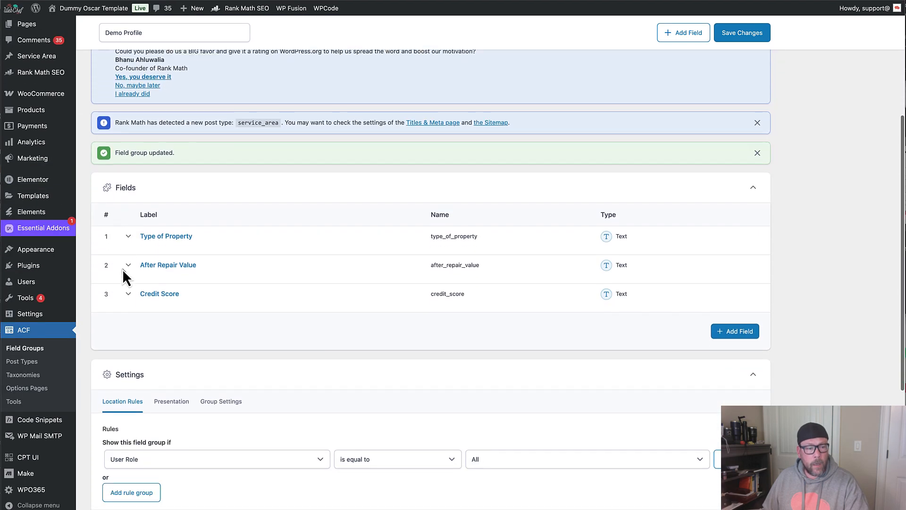
{"action": "mouse_move", "coordinate": [36, 285]}
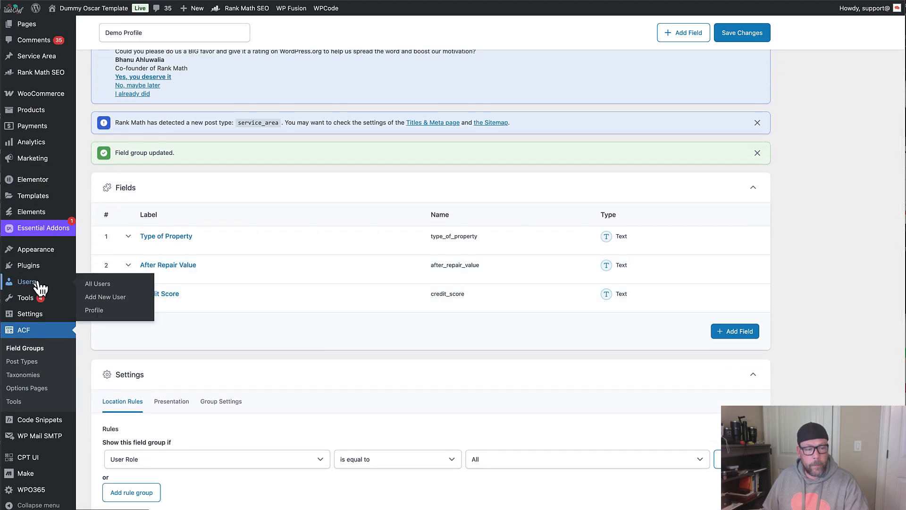
{"action": "left_click", "coordinate": [39, 286]}
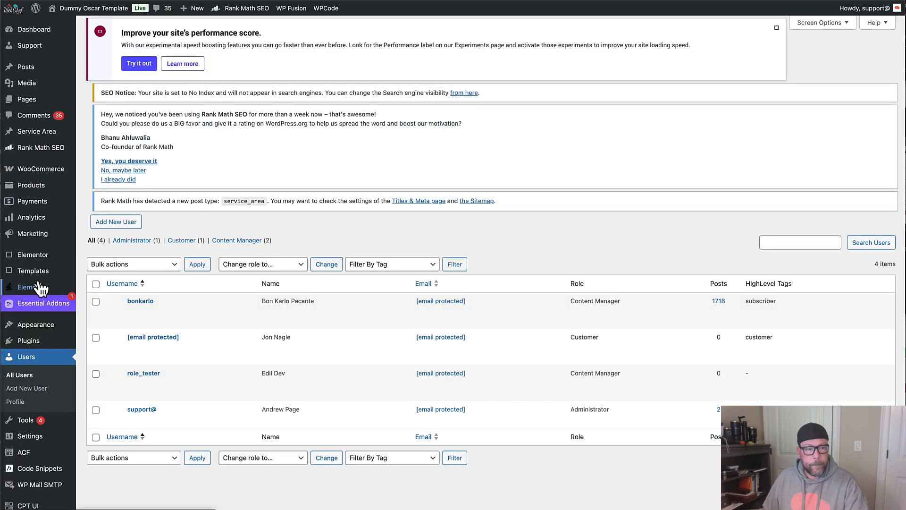
{"action": "scroll", "coordinate": [333, 202], "scroll_direction": "down", "scroll_amount": 2}
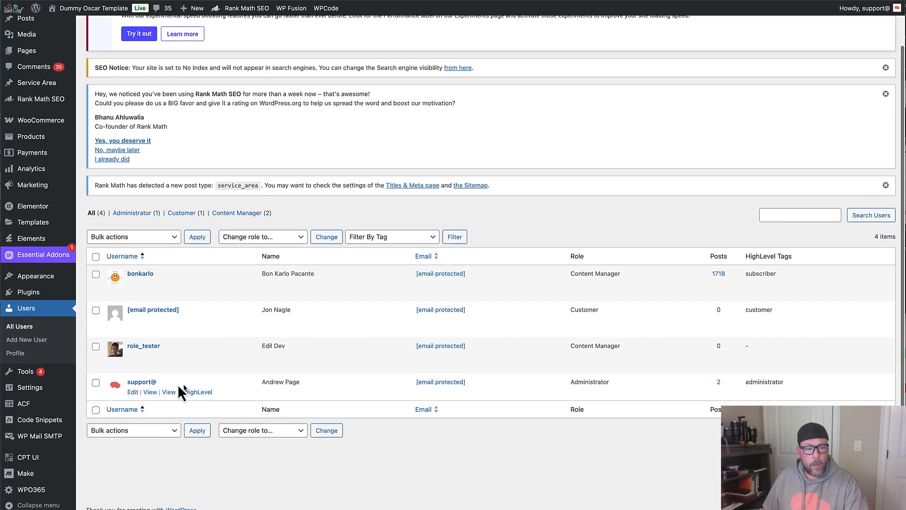
{"action": "left_click", "coordinate": [133, 392]}
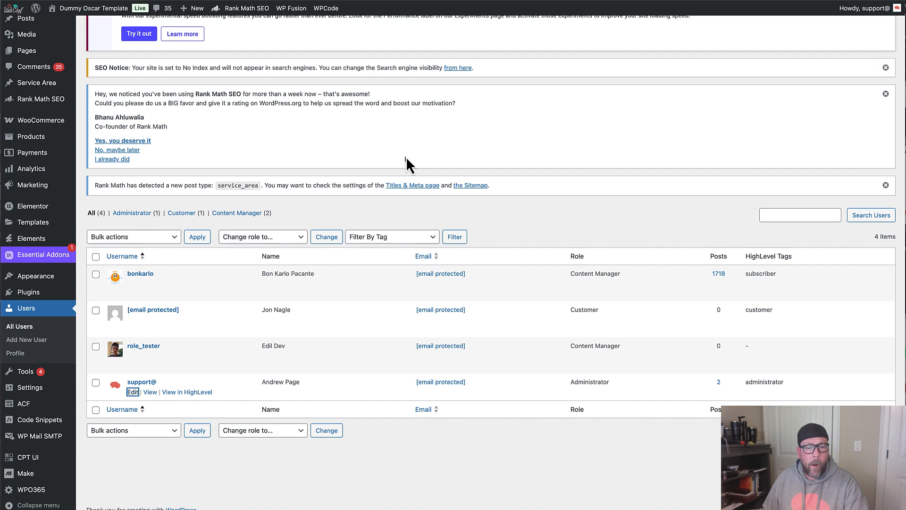
{"action": "scroll", "coordinate": [407, 156], "scroll_direction": "down", "scroll_amount": 10}
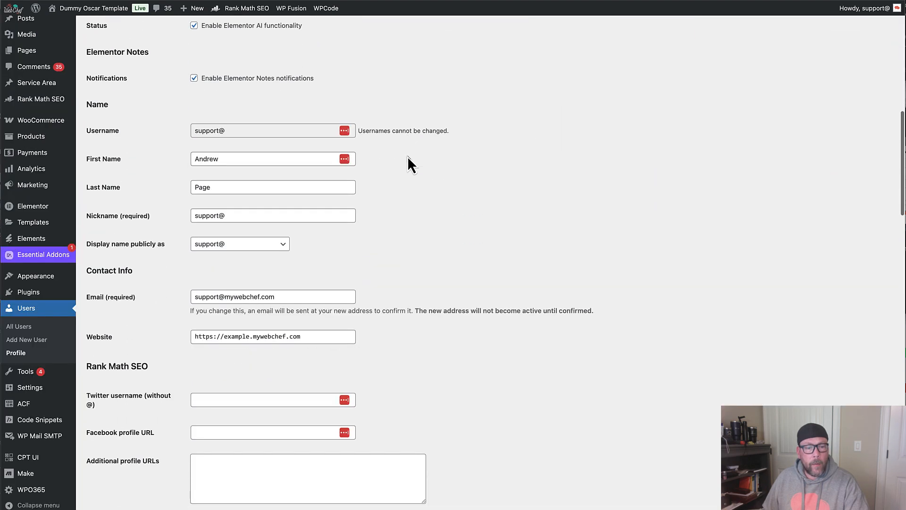
{"action": "scroll", "coordinate": [407, 156], "scroll_direction": "down", "scroll_amount": 15}
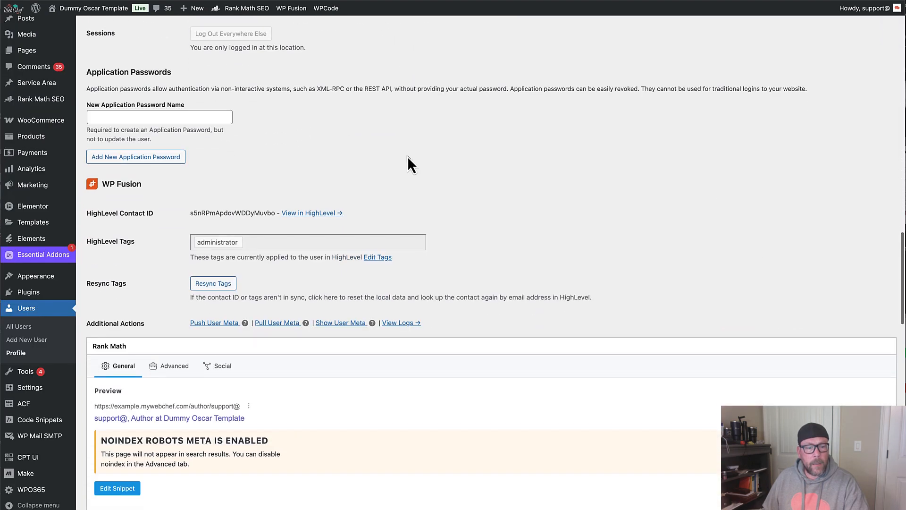
{"action": "scroll", "coordinate": [407, 156], "scroll_direction": "down", "scroll_amount": 15}
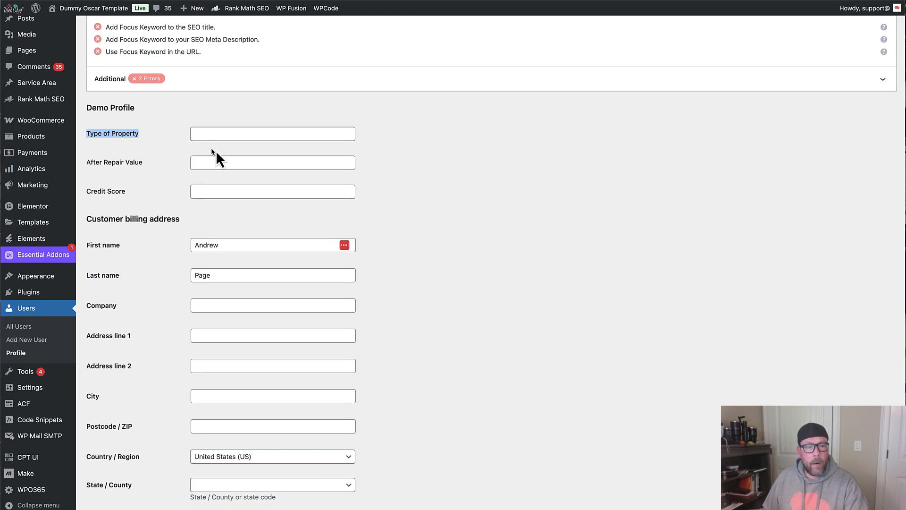
{"action": "left_click_drag", "start_coordinate": [211, 150], "coordinate": [305, 180]}
{"action": "left_click", "coordinate": [378, 197]}
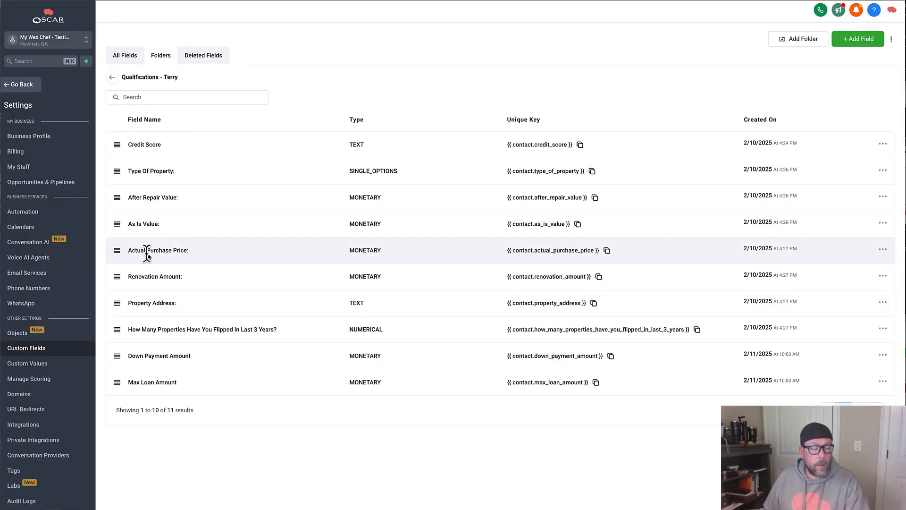
Step: Switch to the Oscar CRM, leave the settings, open the contact tagged administrator and examine its qualification fields
{"action": "left_click", "coordinate": [22, 85]}
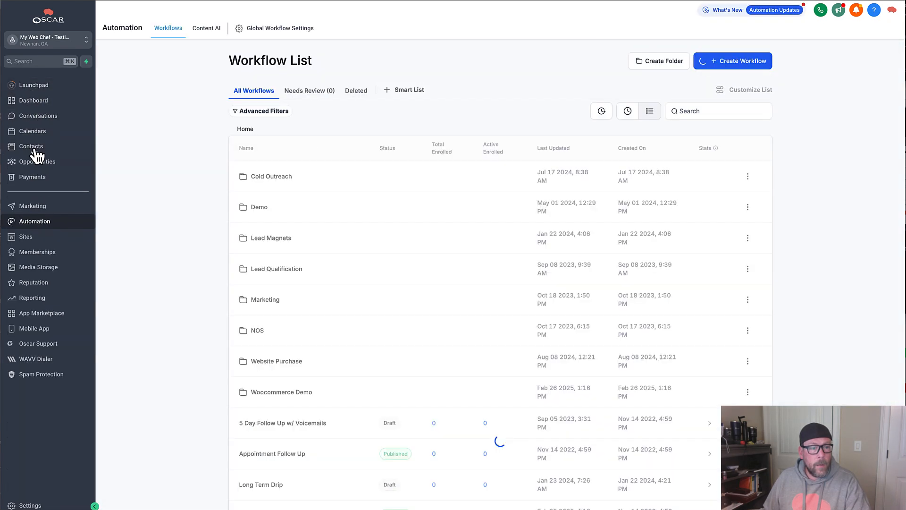
{"action": "left_click", "coordinate": [36, 148]}
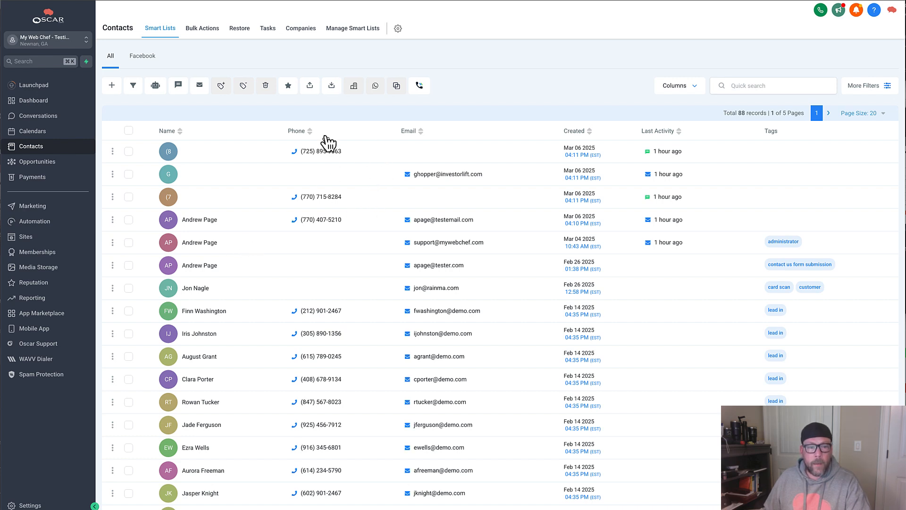
{"action": "left_click", "coordinate": [364, 182]}
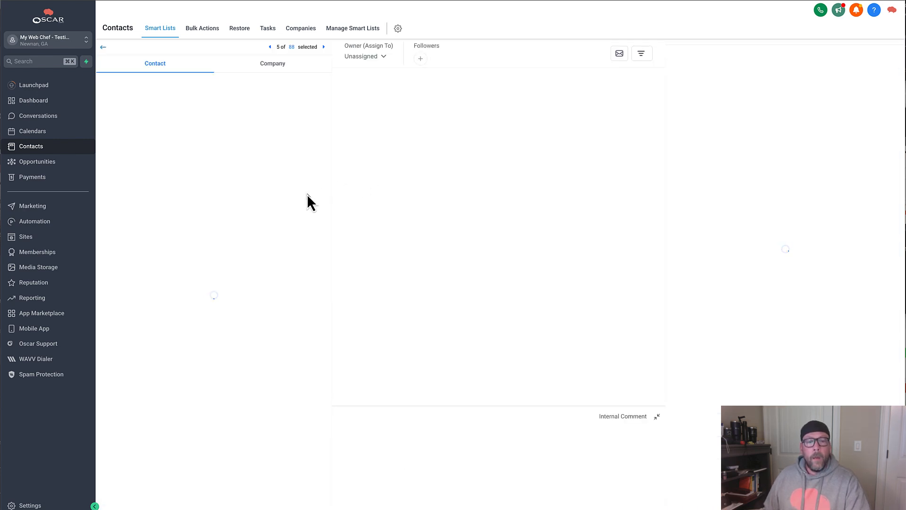
{"action": "scroll", "coordinate": [234, 147], "scroll_direction": "down", "scroll_amount": 8}
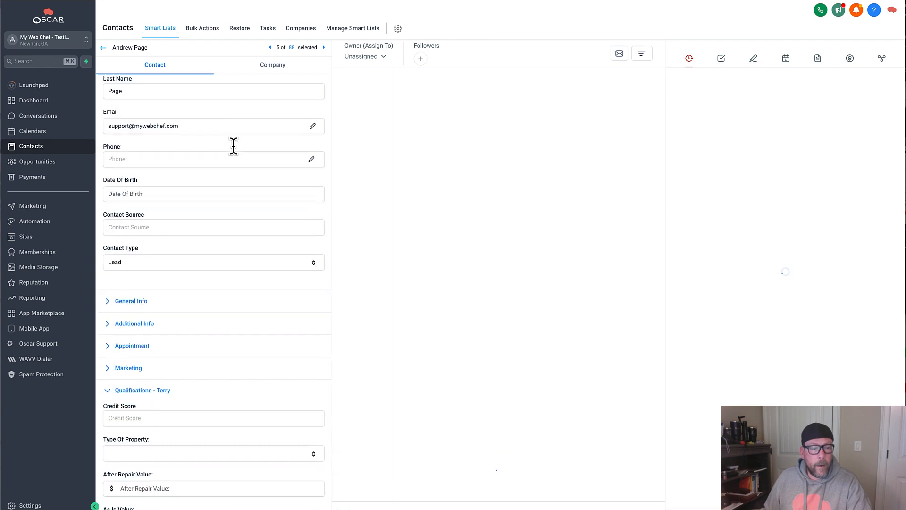
{"action": "scroll", "coordinate": [177, 233], "scroll_direction": "up", "scroll_amount": 1}
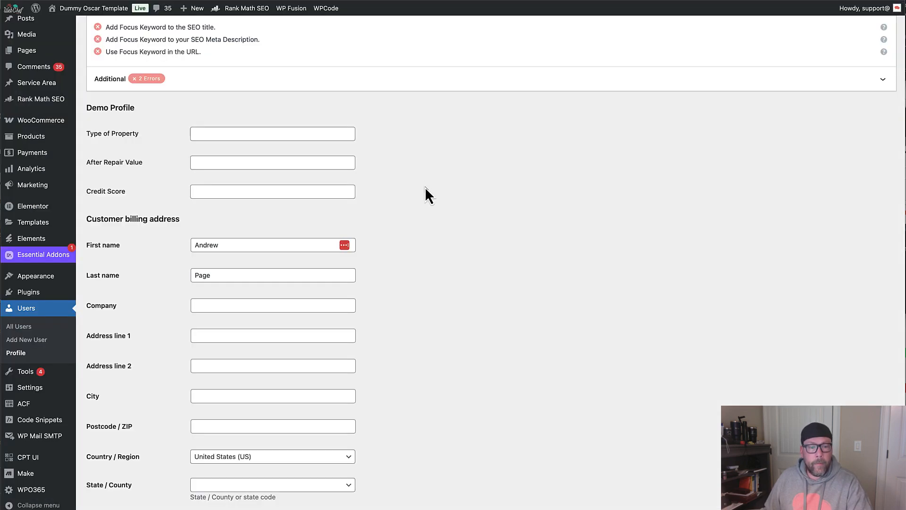
Step: Return to the WordPress profile, check the WP Fusion HighLevel contact ID, and compare the Demo Profile fields with the Oscar contact's qualification fields
{"action": "scroll", "coordinate": [425, 187], "scroll_direction": "up", "scroll_amount": 10}
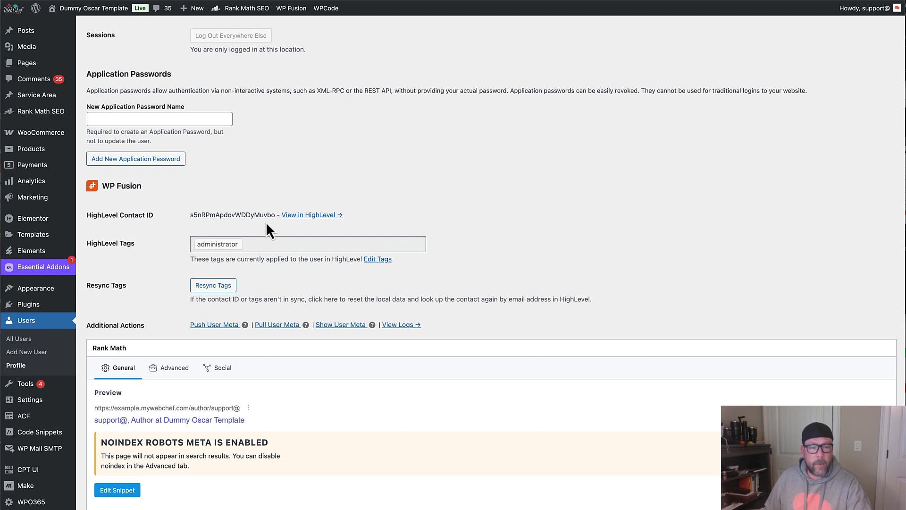
{"action": "left_click_drag", "start_coordinate": [255, 215], "coordinate": [276, 215]}
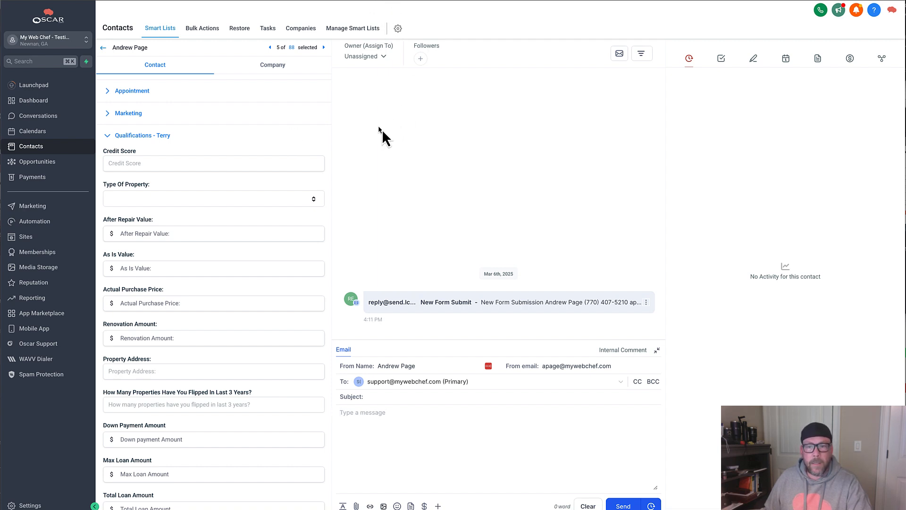
{"action": "scroll", "coordinate": [267, 172], "scroll_direction": "up", "scroll_amount": 1}
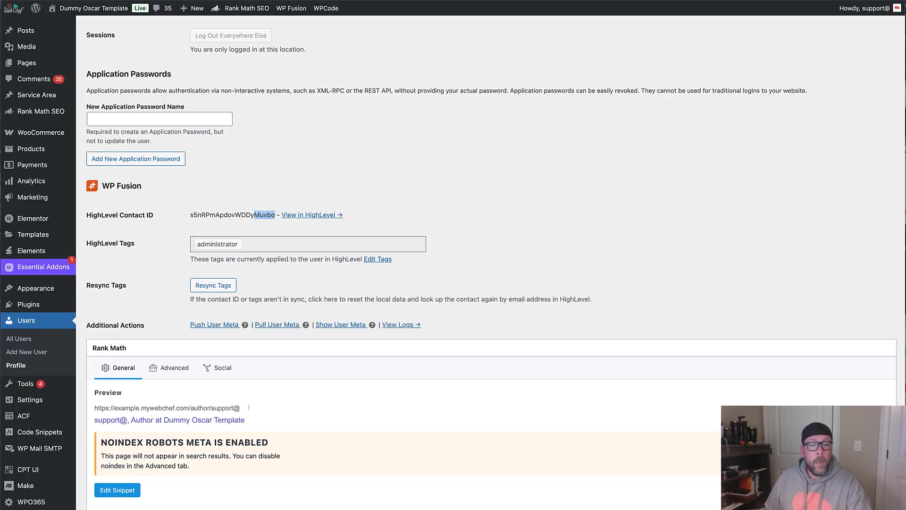
{"action": "scroll", "coordinate": [304, 188], "scroll_direction": "down", "scroll_amount": 12}
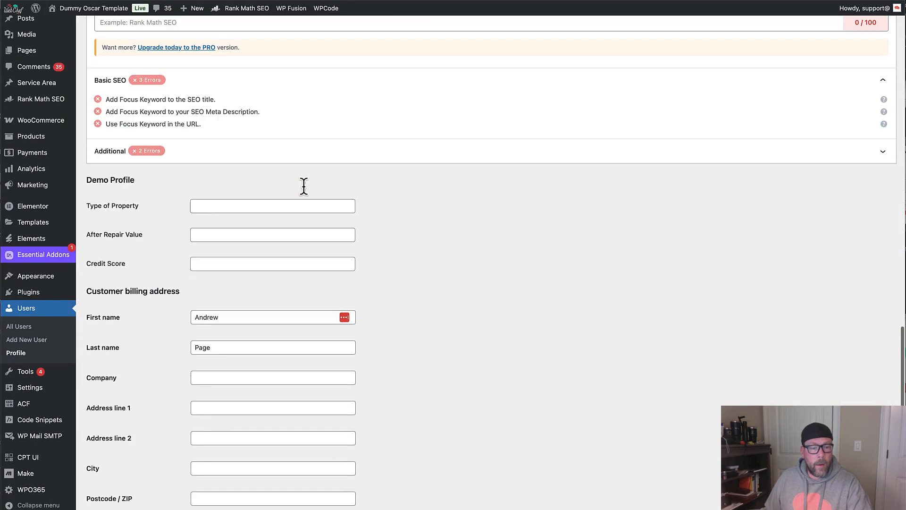
{"action": "scroll", "coordinate": [304, 187], "scroll_direction": "up", "scroll_amount": 1}
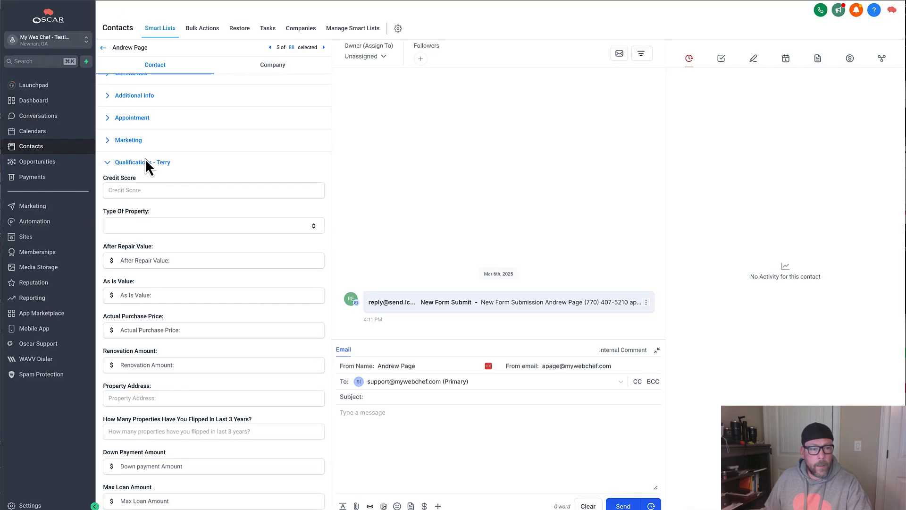
Step: In the contact's qualification fields, set Type Of Property to Single Family, Credit Score to 785 and After Repair Value to 53210, and save
{"action": "left_click", "coordinate": [311, 230]}
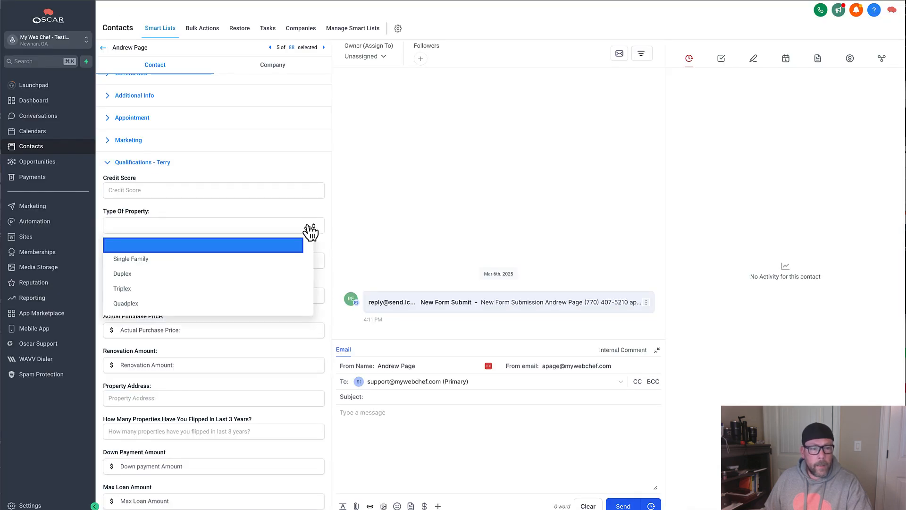
{"action": "left_click", "coordinate": [140, 261]}
{"action": "left_click", "coordinate": [134, 189]}
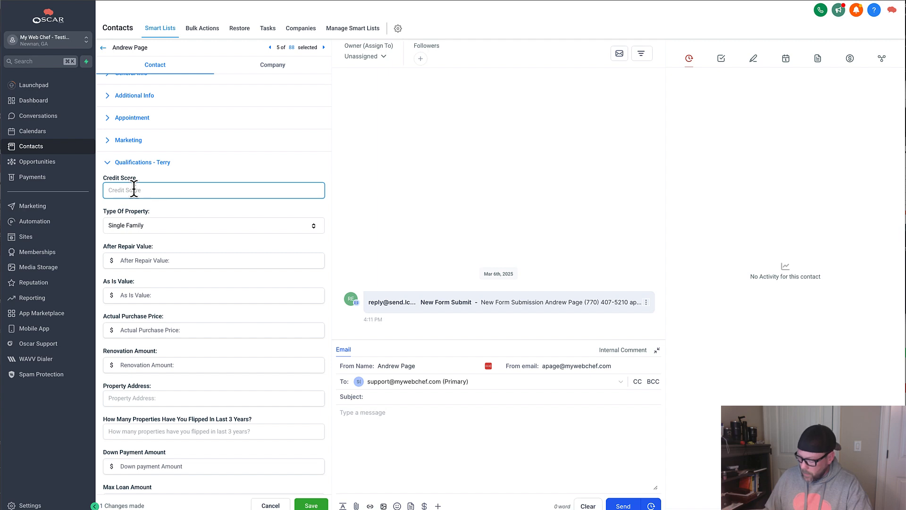
{"action": "type", "text": "78"}
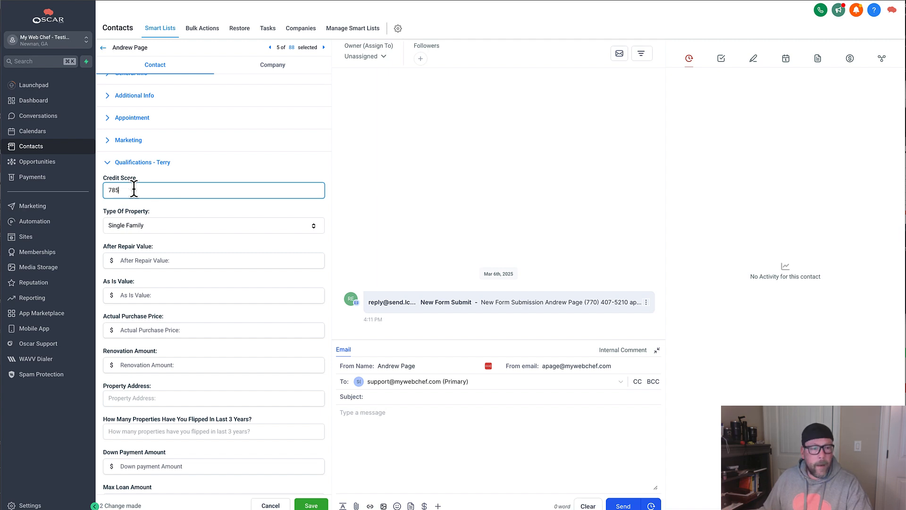
{"action": "type", "text": "5"}
{"action": "left_click", "coordinate": [155, 259]}
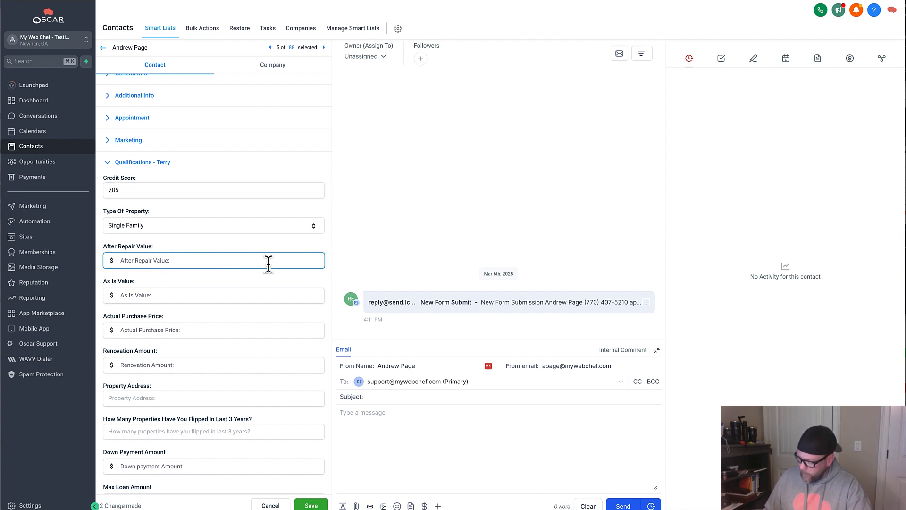
{"action": "type", "text": "50"}
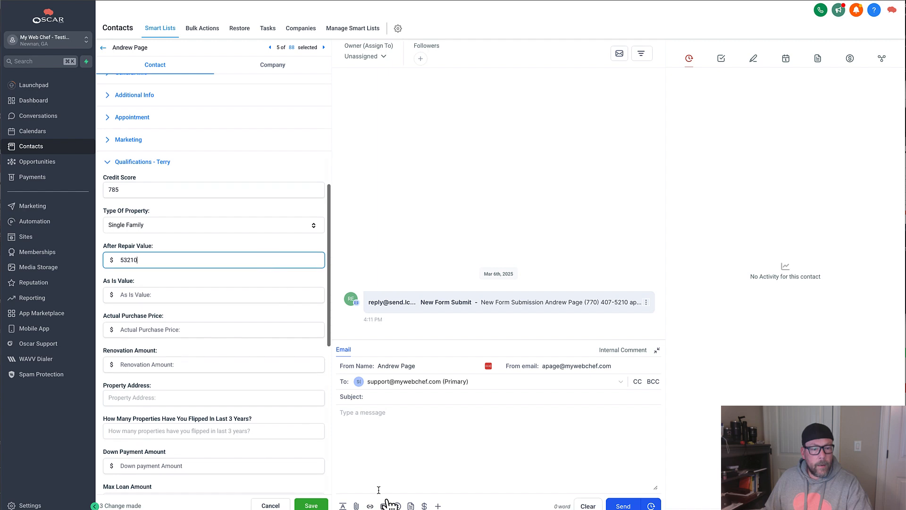
{"action": "left_click", "coordinate": [313, 505]}
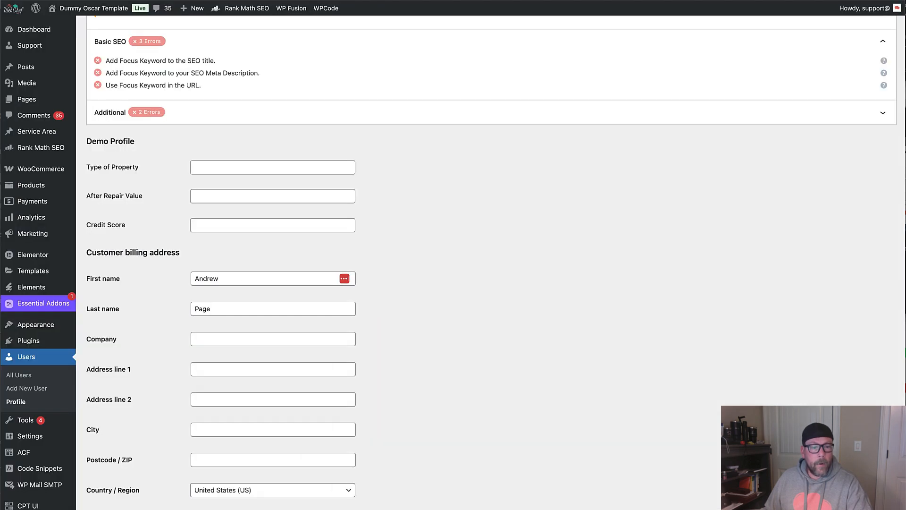
Step: Switch to the WordPress user profile, reload it, and check the Demo Profile fields and the WP Fusion section
{"action": "scroll", "coordinate": [393, 195], "scroll_direction": "up", "scroll_amount": 1}
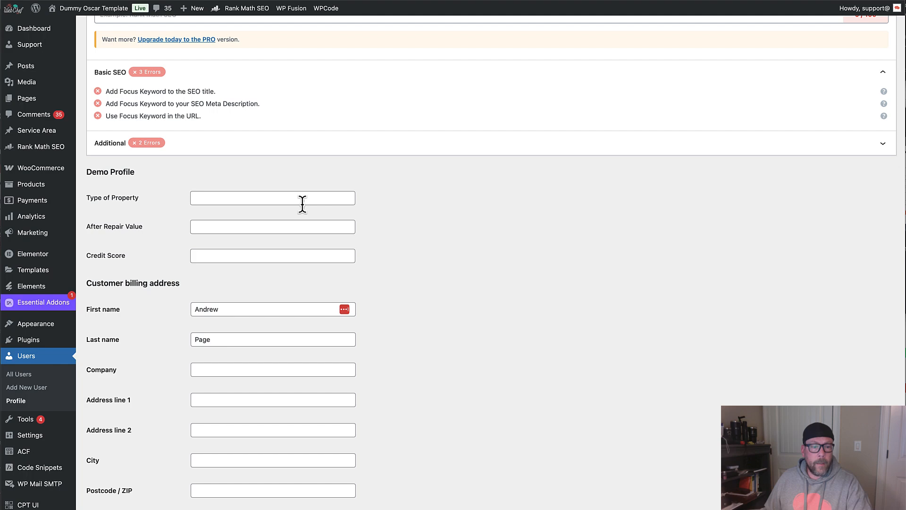
{"action": "scroll", "coordinate": [302, 203], "scroll_direction": "down", "scroll_amount": 7}
{"action": "scroll", "coordinate": [310, 358], "scroll_direction": "up", "scroll_amount": 7}
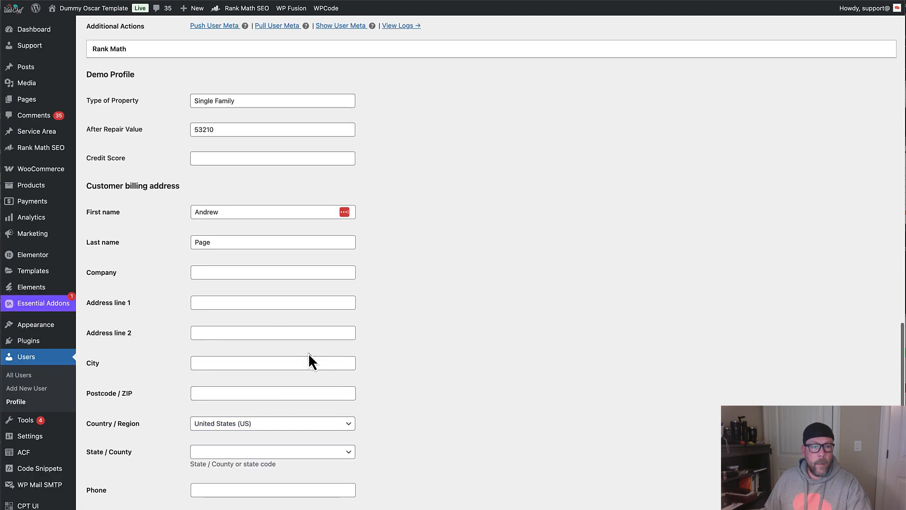
{"action": "scroll", "coordinate": [246, 236], "scroll_direction": "up", "scroll_amount": 9}
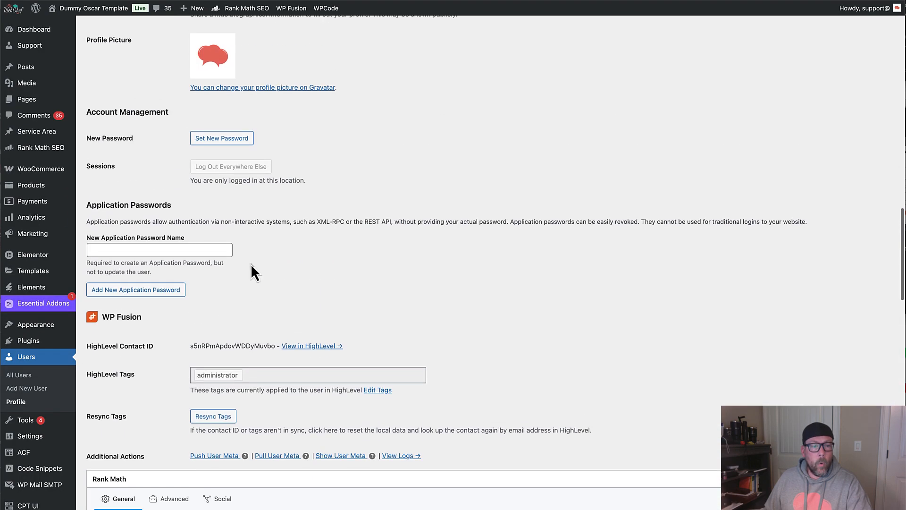
{"action": "scroll", "coordinate": [251, 264], "scroll_direction": "down", "scroll_amount": 17}
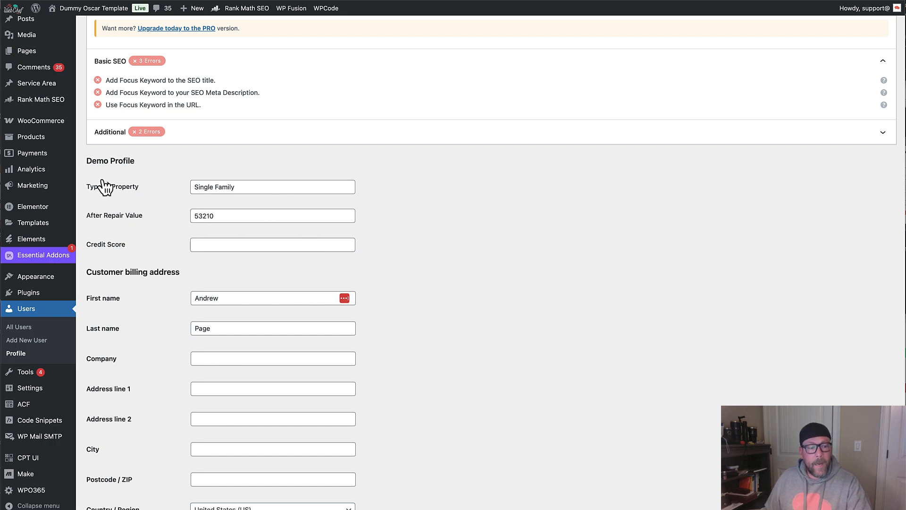
Step: Open the Contact Fields of the WP Fusion settings and refresh the available tags and fields
{"action": "mouse_move", "coordinate": [36, 391]}
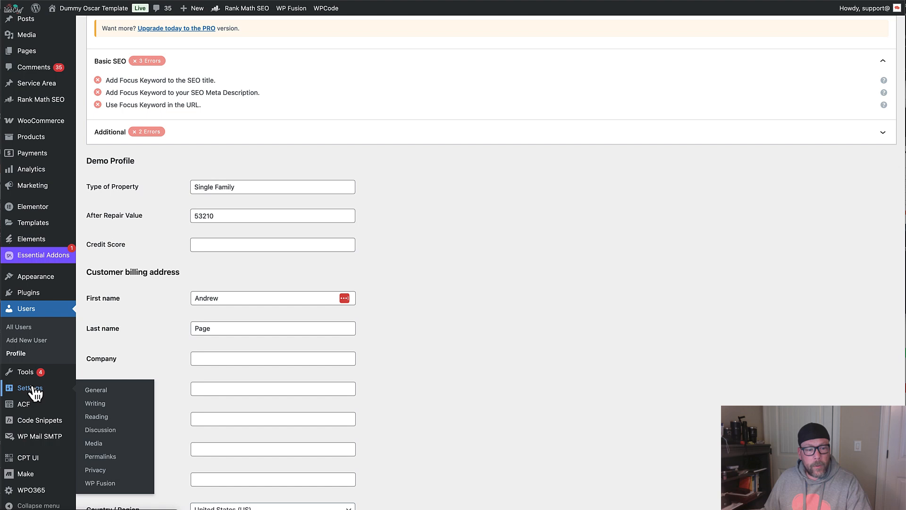
{"action": "left_click", "coordinate": [113, 484]}
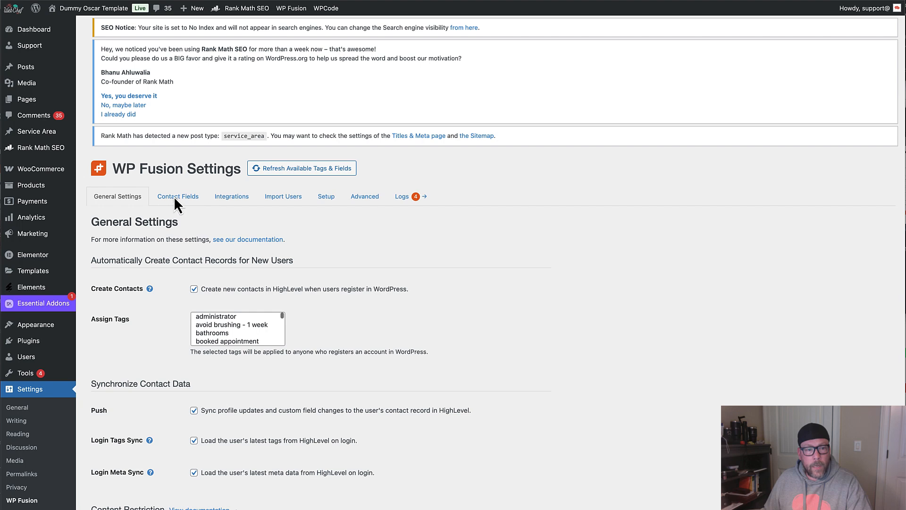
{"action": "left_click", "coordinate": [181, 208]}
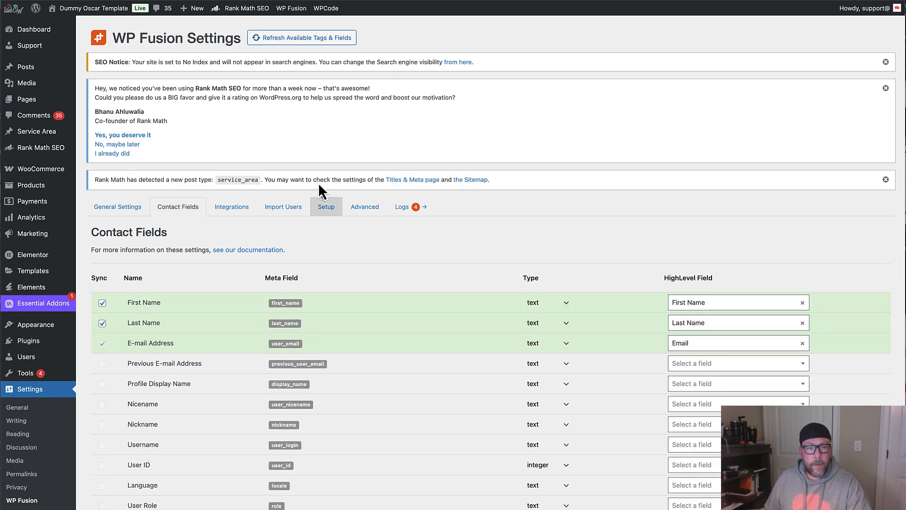
{"action": "left_click", "coordinate": [290, 40]}
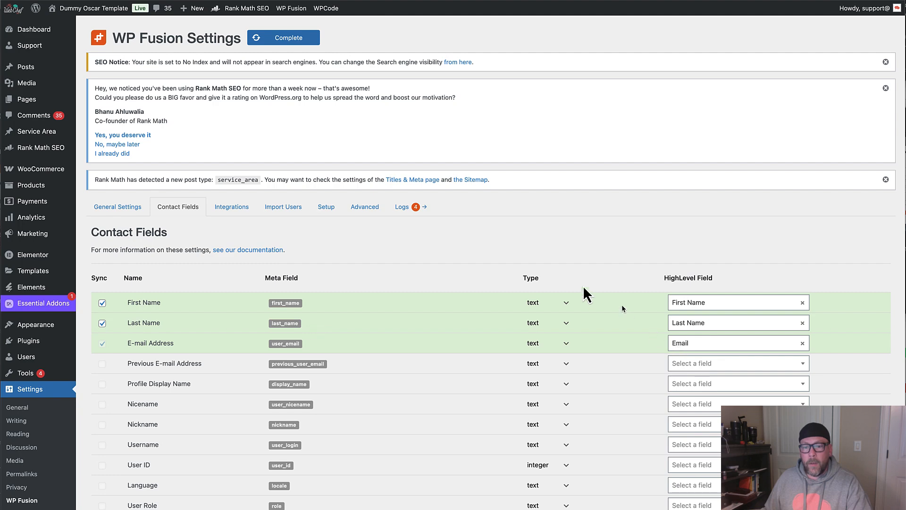
Step: Map the Credit Score advanced custom field to the HighLevel field Credit Score, save the settings and review the saved mapping
{"action": "scroll", "coordinate": [471, 244], "scroll_direction": "down", "scroll_amount": 5}
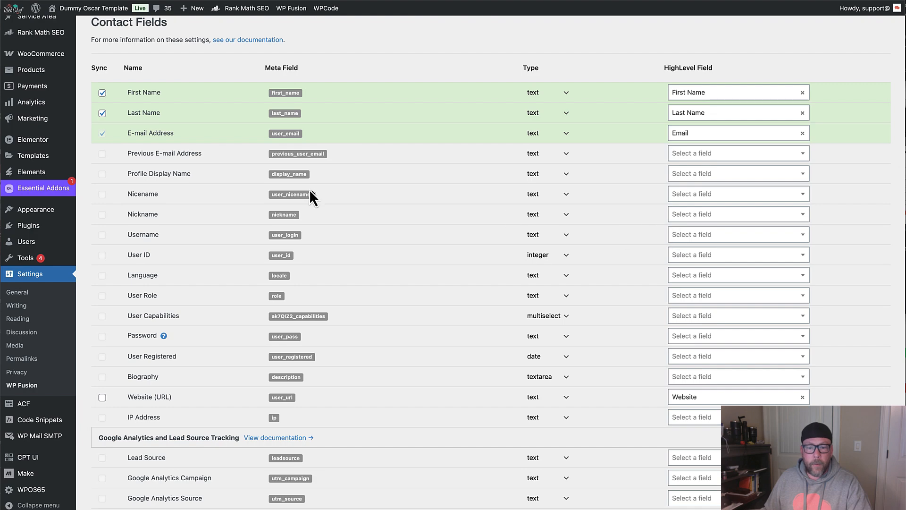
{"action": "scroll", "coordinate": [309, 188], "scroll_direction": "down", "scroll_amount": 20}
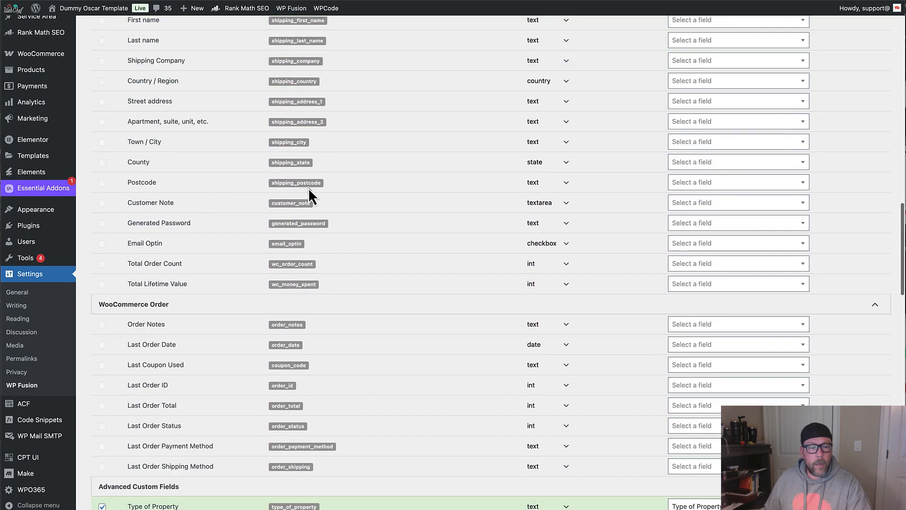
{"action": "scroll", "coordinate": [308, 188], "scroll_direction": "down", "scroll_amount": 6}
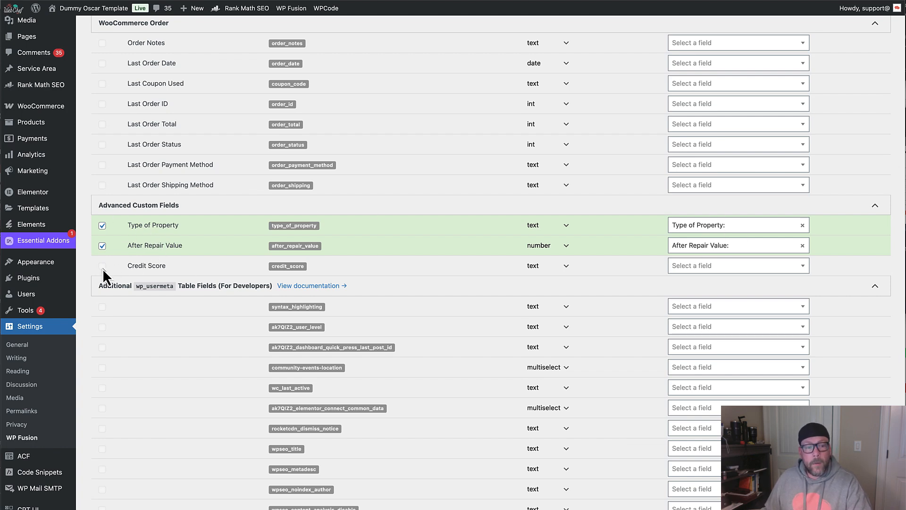
{"action": "left_click", "coordinate": [803, 267]}
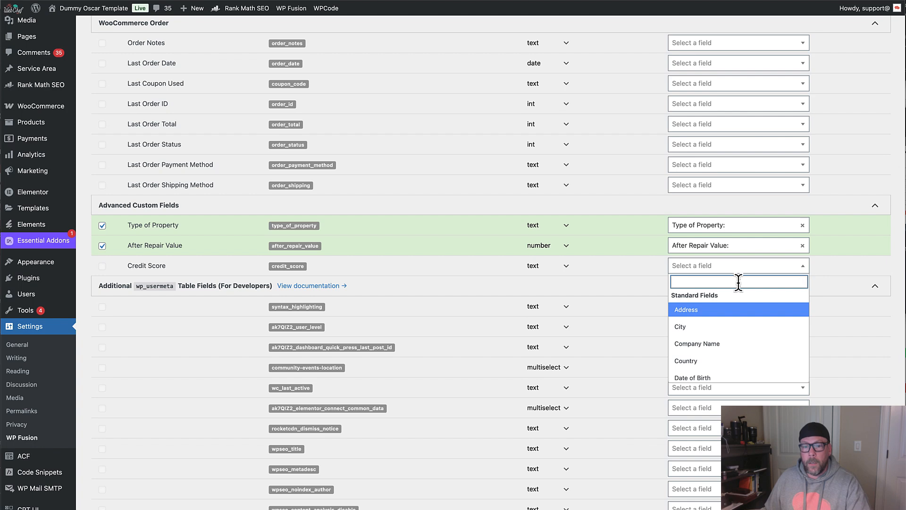
{"action": "type", "text": "credit"}
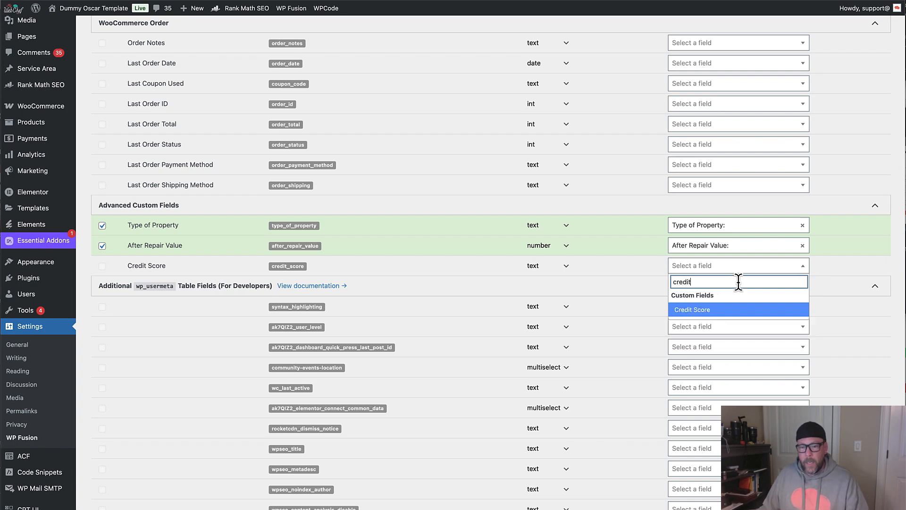
{"action": "left_click", "coordinate": [721, 309]}
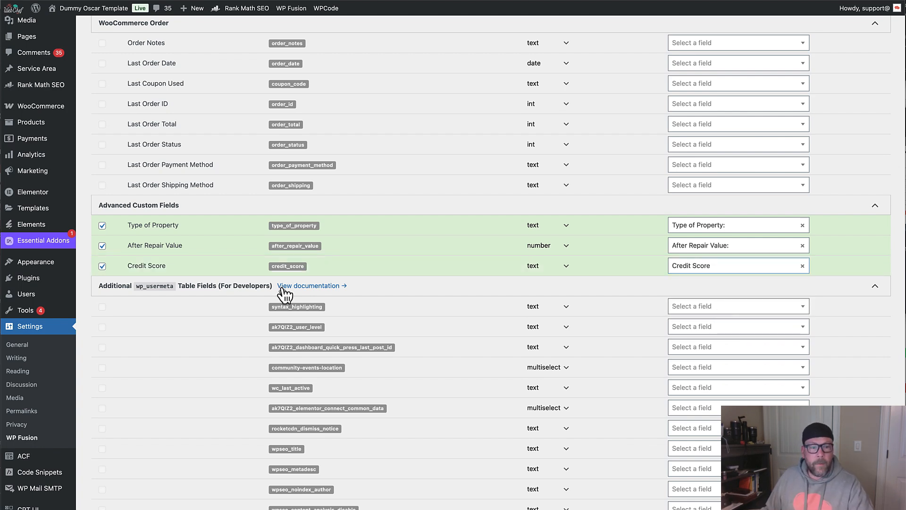
{"action": "scroll", "coordinate": [542, 162], "scroll_direction": "down", "scroll_amount": 20}
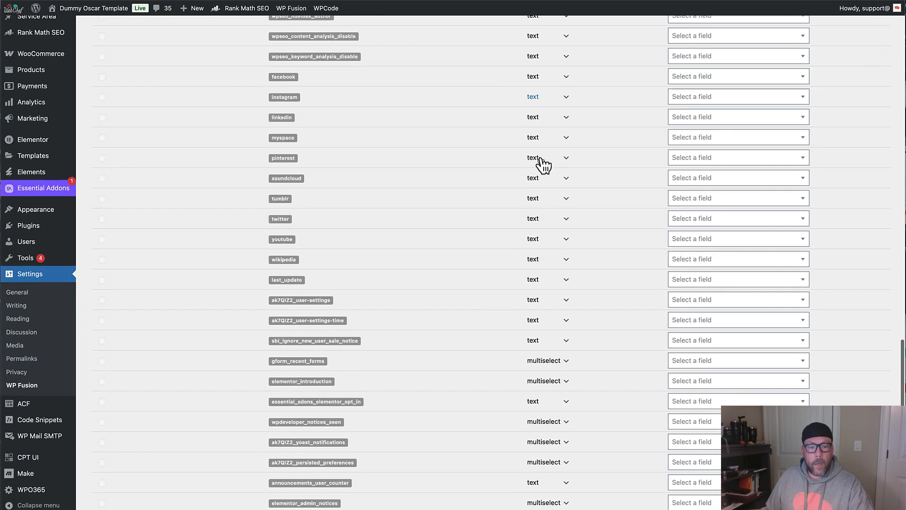
{"action": "left_click", "coordinate": [109, 472]}
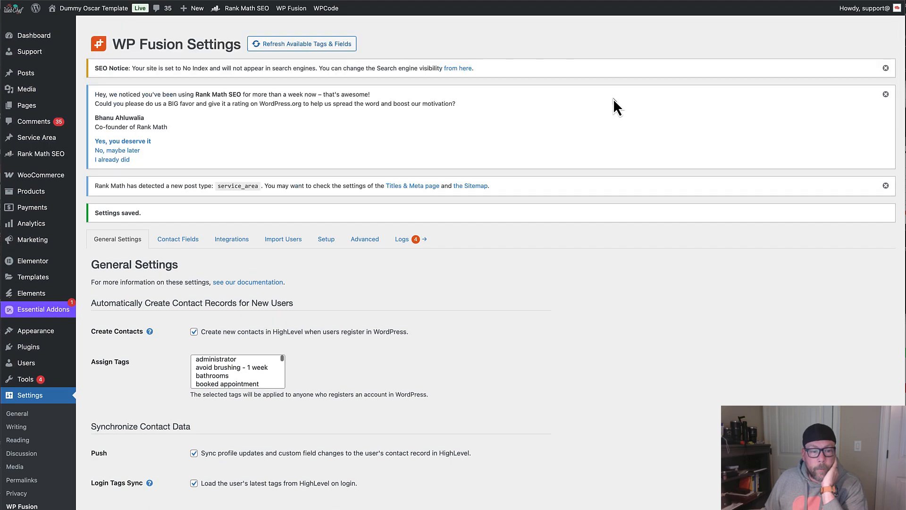
{"action": "scroll", "coordinate": [427, 254], "scroll_direction": "down", "scroll_amount": 20}
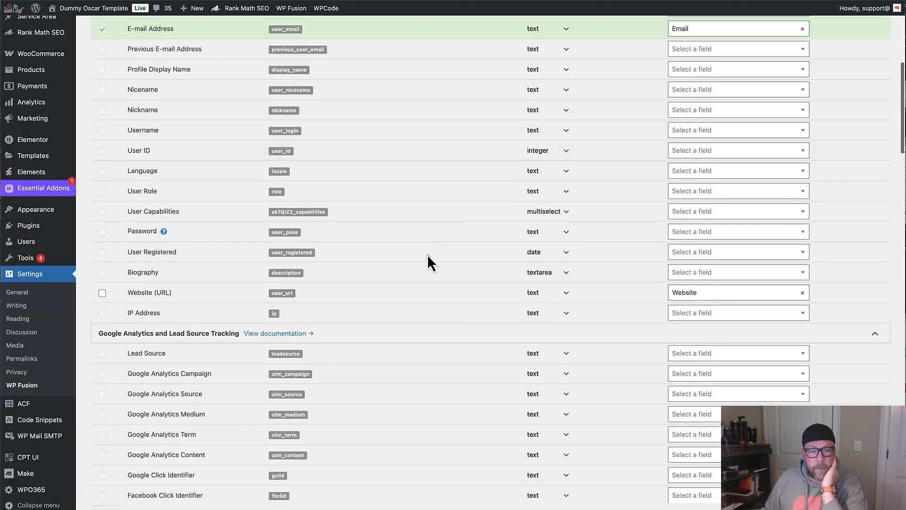
{"action": "scroll", "coordinate": [426, 254], "scroll_direction": "up", "scroll_amount": 5}
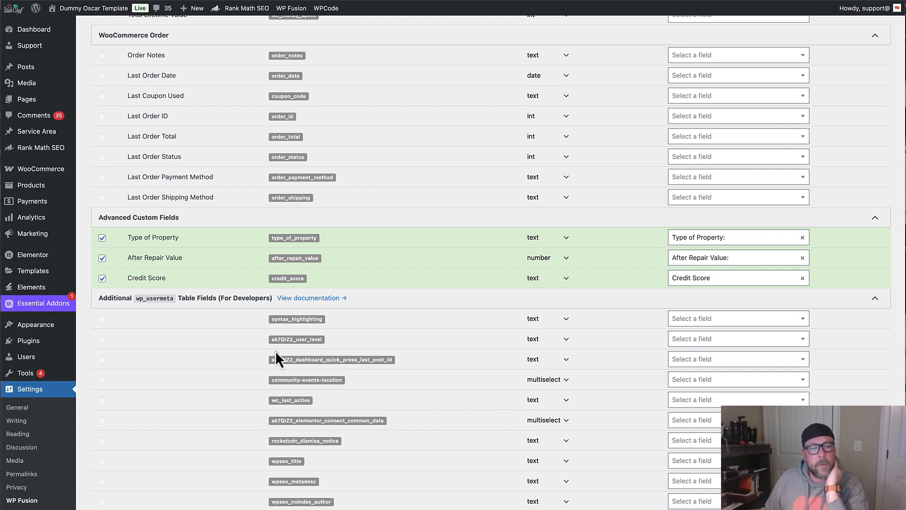
Step: Open the administrator account's profile from the user list and check the Credit Score field under Demo Profile
{"action": "mouse_move", "coordinate": [26, 363]}
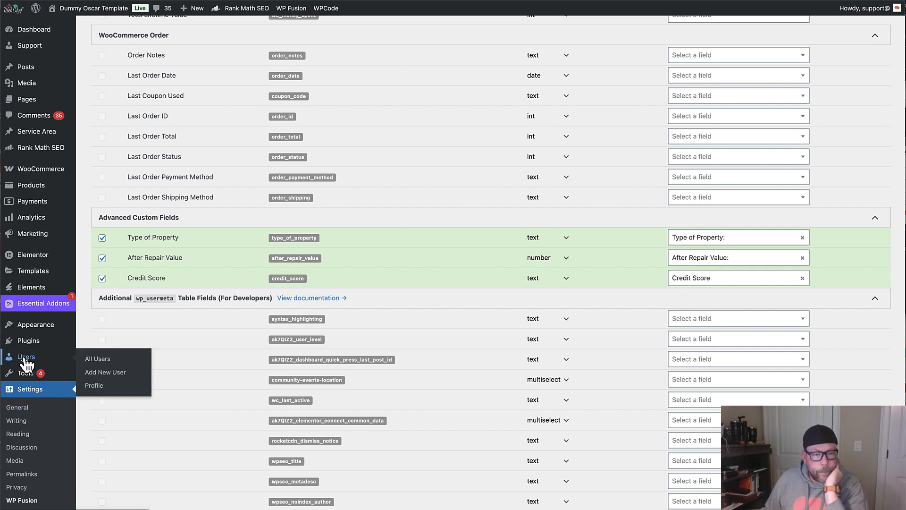
{"action": "left_click", "coordinate": [30, 361]}
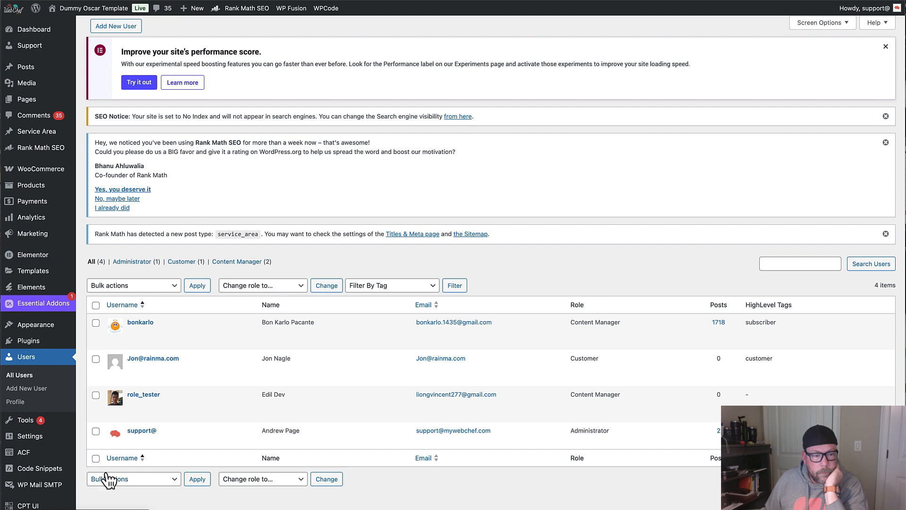
{"action": "left_click", "coordinate": [134, 441]}
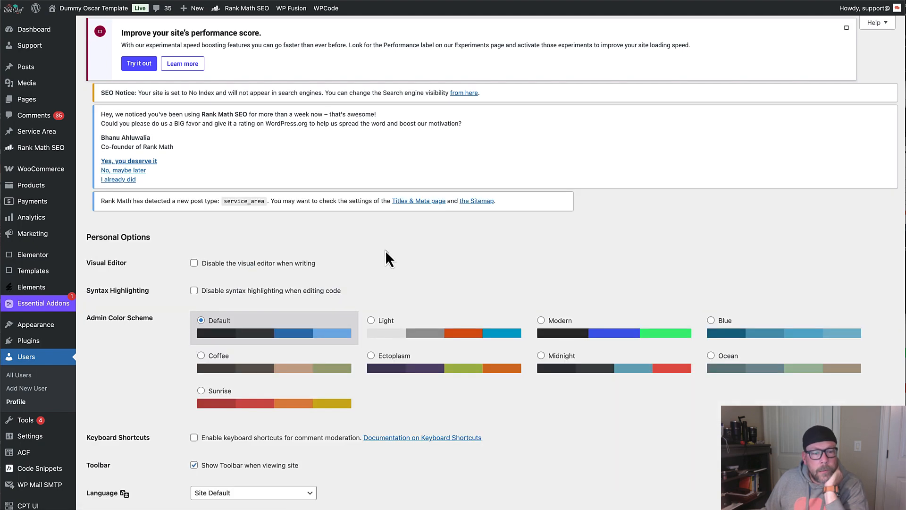
{"action": "scroll", "coordinate": [386, 250], "scroll_direction": "down", "scroll_amount": 15}
{"action": "scroll", "coordinate": [385, 250], "scroll_direction": "down", "scroll_amount": 20}
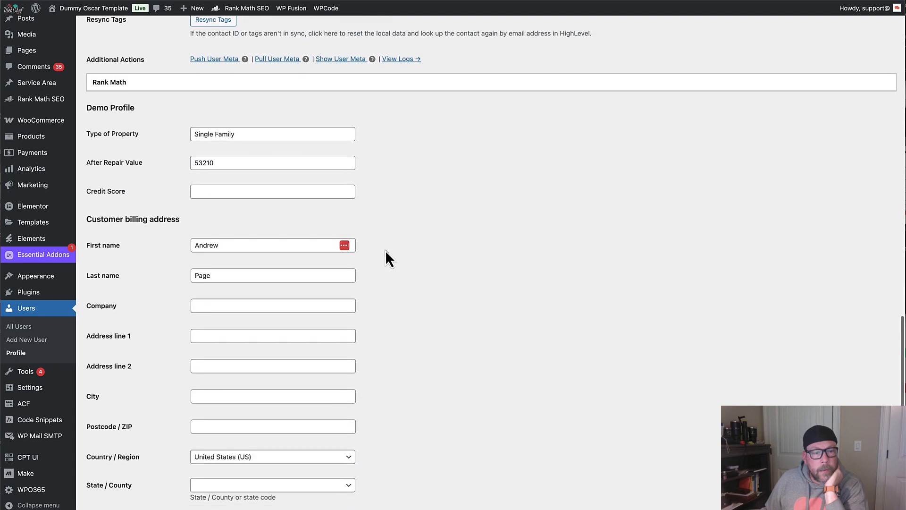
{"action": "scroll", "coordinate": [342, 253], "scroll_direction": "down", "scroll_amount": 5}
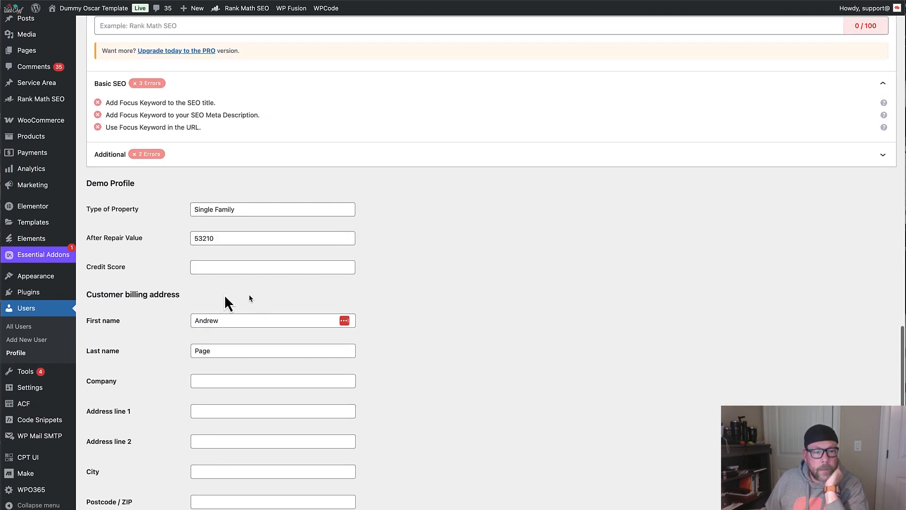
{"action": "scroll", "coordinate": [206, 267], "scroll_direction": "up", "scroll_amount": 1}
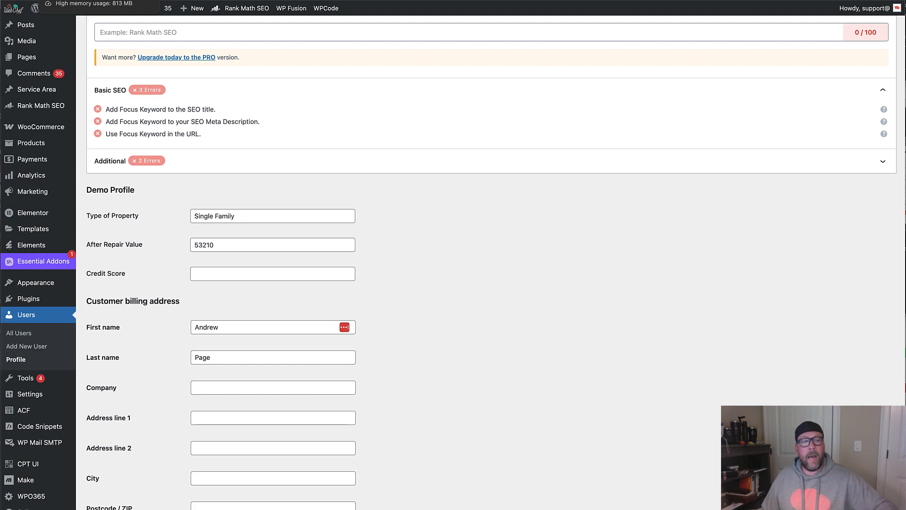
Step: Switch to the Oscar contact, change its Credit Score to 790 and save the contact
{"action": "left_click", "coordinate": [76, 0]}
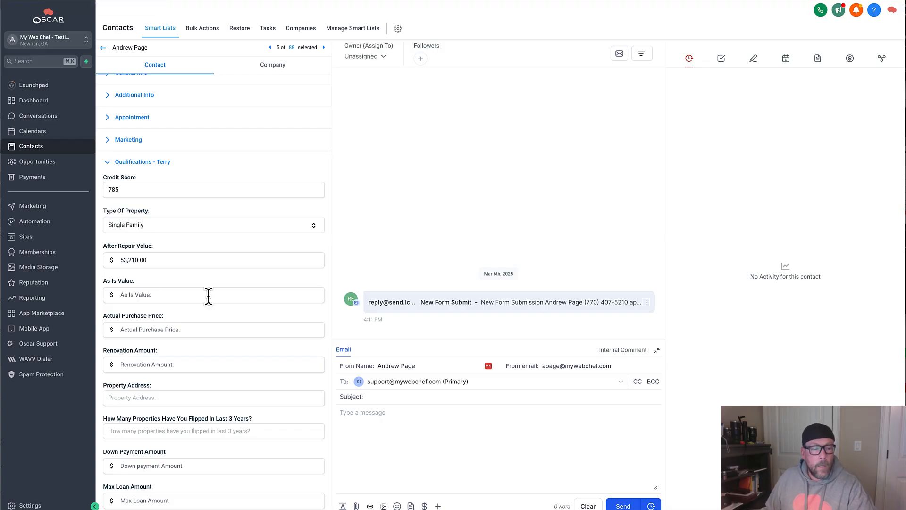
{"action": "left_click_drag", "start_coordinate": [139, 193], "coordinate": [97, 191]}
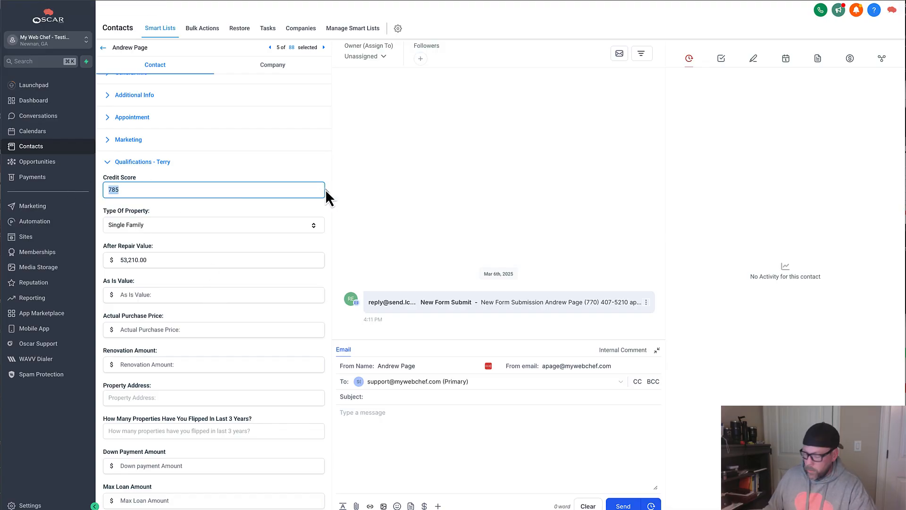
{"action": "type", "text": "790"}
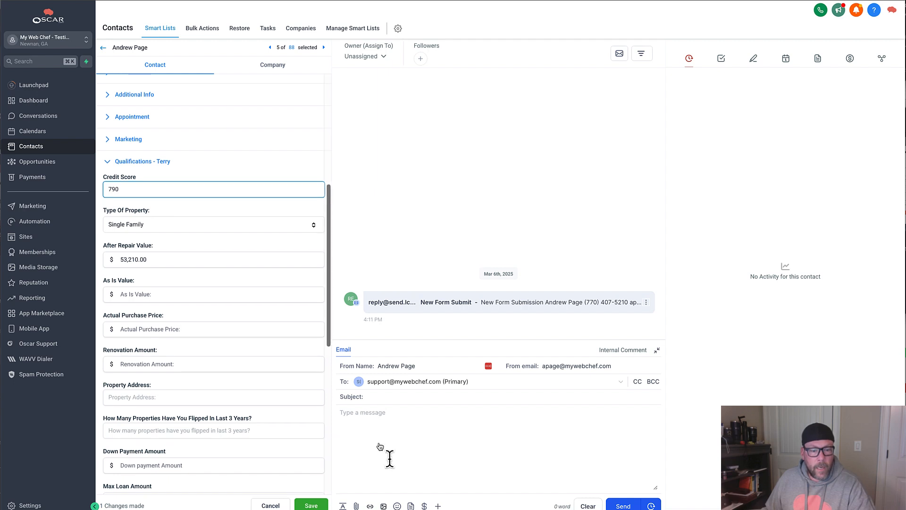
{"action": "left_click", "coordinate": [302, 505]}
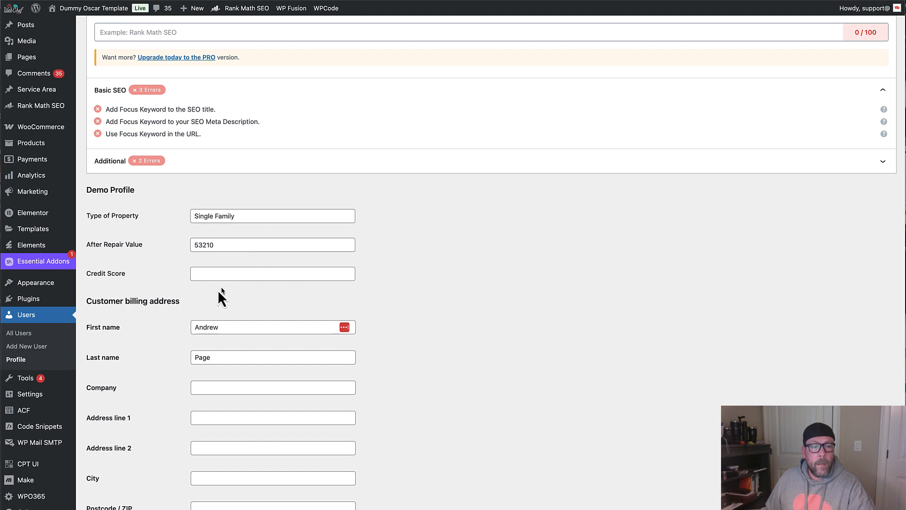
Step: Reload the WordPress administrator profile and check the Credit Score field under Demo Profile
{"action": "key", "text": "super+r"}
{"action": "scroll", "coordinate": [220, 261], "scroll_direction": "up", "scroll_amount": 6}
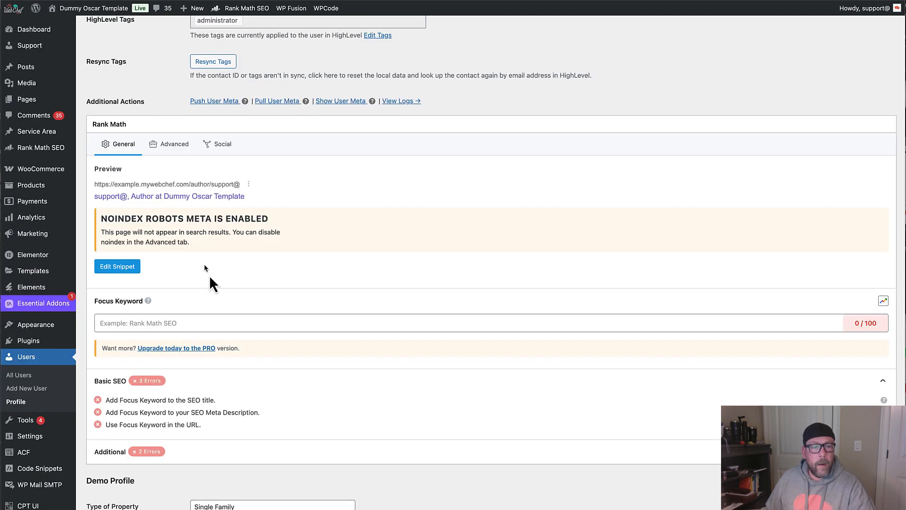
{"action": "scroll", "coordinate": [208, 276], "scroll_direction": "down", "scroll_amount": 4}
{"action": "scroll", "coordinate": [228, 213], "scroll_direction": "down", "scroll_amount": 1}
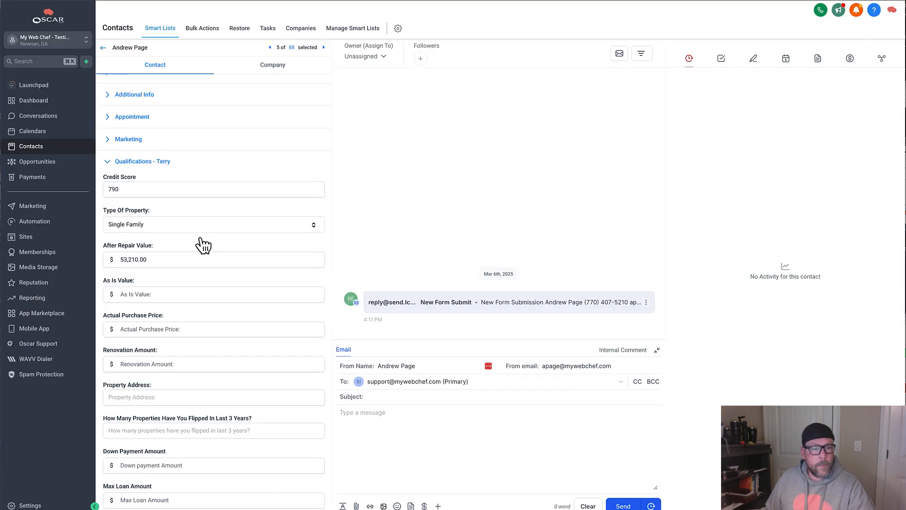
Step: In the Oscar contact, set Type Of Property to Duplex, Credit Score to 650 and After Repair Value to 45000, and save
{"action": "left_click", "coordinate": [202, 226]}
{"action": "left_click", "coordinate": [152, 275]}
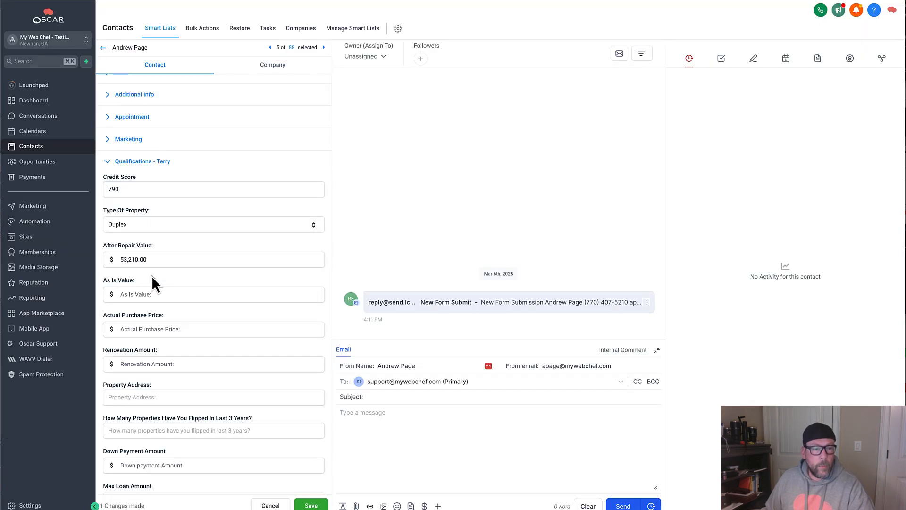
{"action": "left_click_drag", "start_coordinate": [121, 189], "coordinate": [87, 188]}
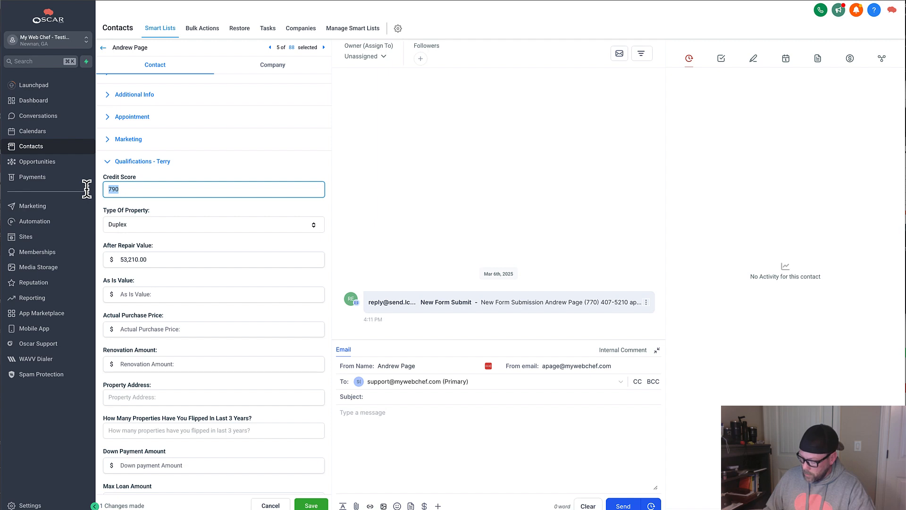
{"action": "type", "text": "650"}
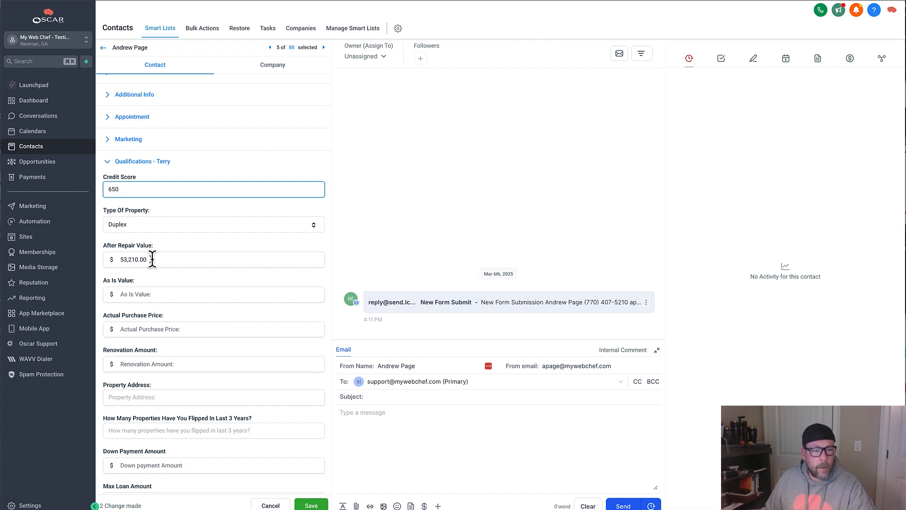
{"action": "left_click_drag", "start_coordinate": [152, 264], "coordinate": [101, 257]}
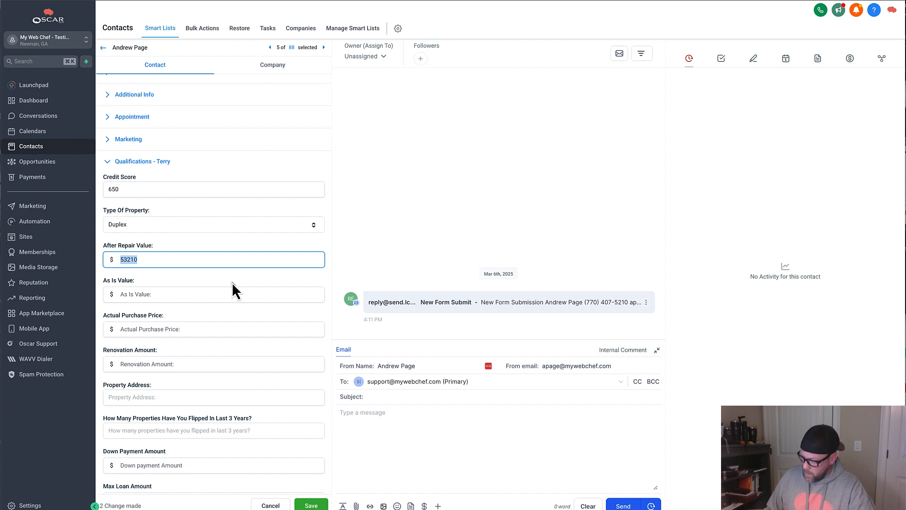
{"action": "type", "text": "45000"}
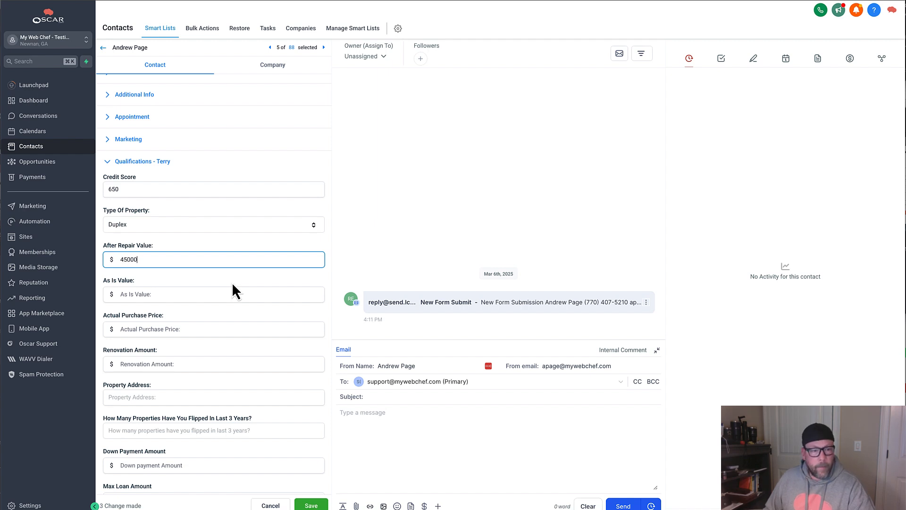
{"action": "left_click", "coordinate": [305, 504]}
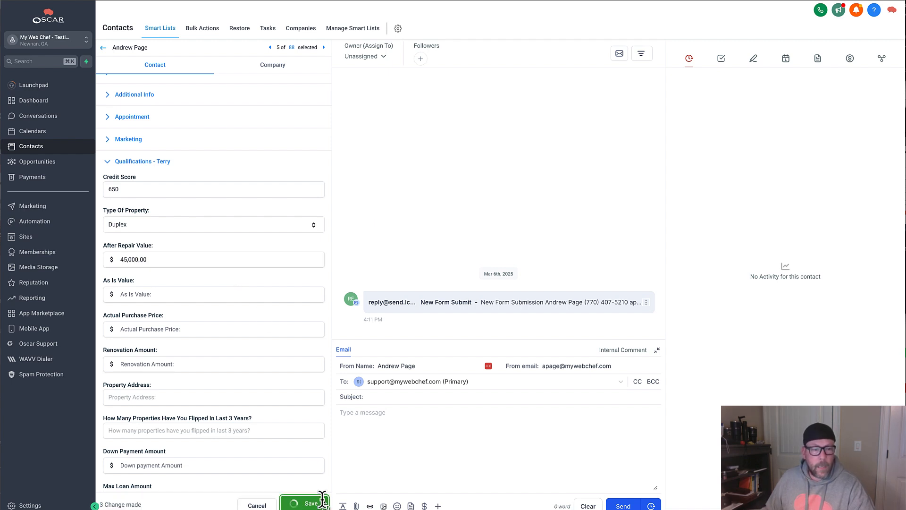
Step: Switch back to the WordPress profile, reload it and check the three Demo Profile fields against the contact's new values
{"action": "left_click", "coordinate": [174, 0]}
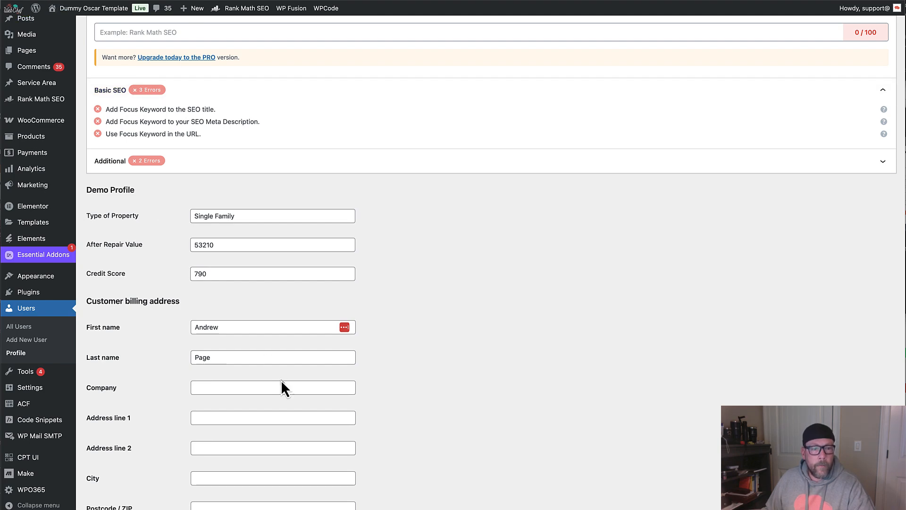
{"action": "key", "text": "super+r"}
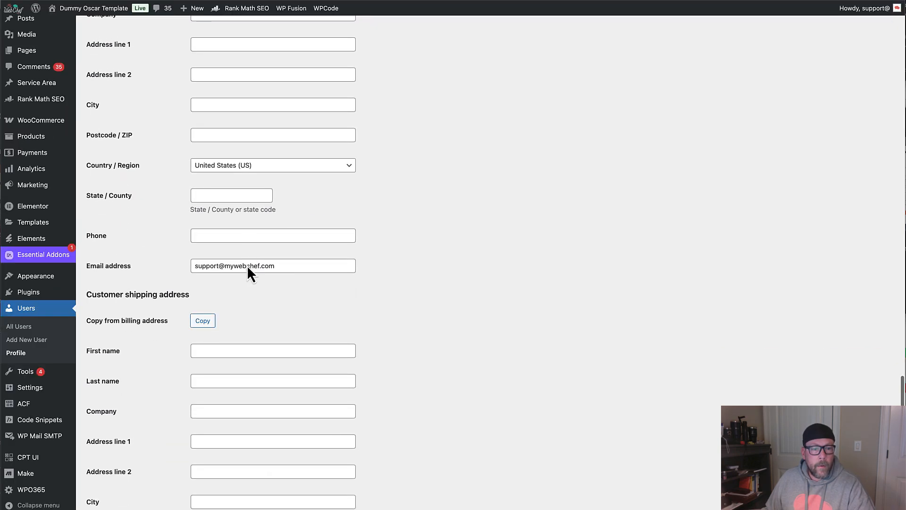
{"action": "scroll", "coordinate": [247, 266], "scroll_direction": "up", "scroll_amount": 6}
{"action": "scroll", "coordinate": [247, 265], "scroll_direction": "up", "scroll_amount": 4}
{"action": "scroll", "coordinate": [247, 269], "scroll_direction": "down", "scroll_amount": 2}
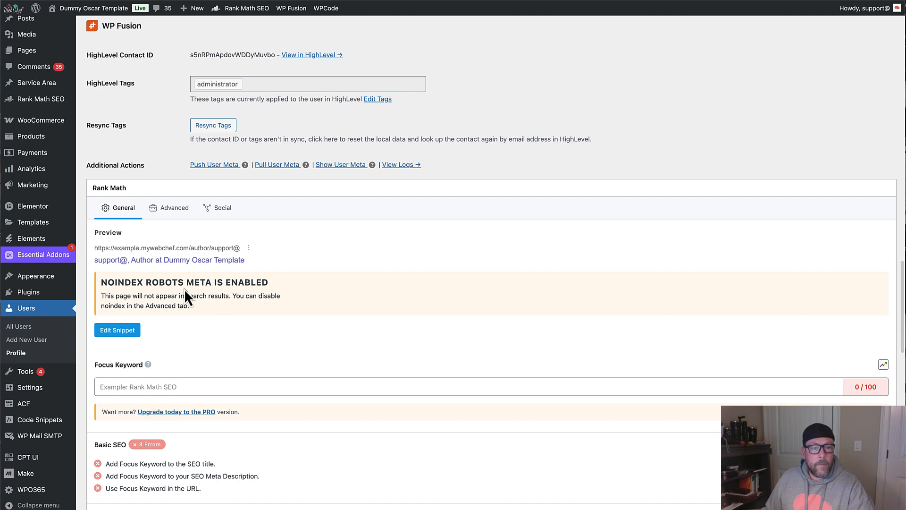
{"action": "scroll", "coordinate": [185, 293], "scroll_direction": "up", "scroll_amount": 1}
{"action": "scroll", "coordinate": [186, 295], "scroll_direction": "down", "scroll_amount": 6}
{"action": "scroll", "coordinate": [188, 296], "scroll_direction": "down", "scroll_amount": 4}
{"action": "scroll", "coordinate": [198, 293], "scroll_direction": "up", "scroll_amount": 1}
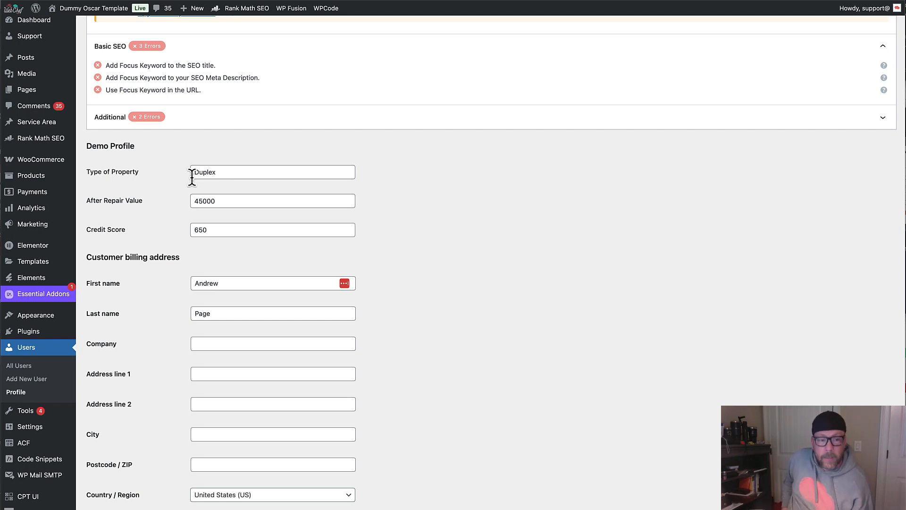
{"action": "left_click_drag", "start_coordinate": [141, 149], "coordinate": [79, 145]}
{"action": "left_click", "coordinate": [163, 137]}
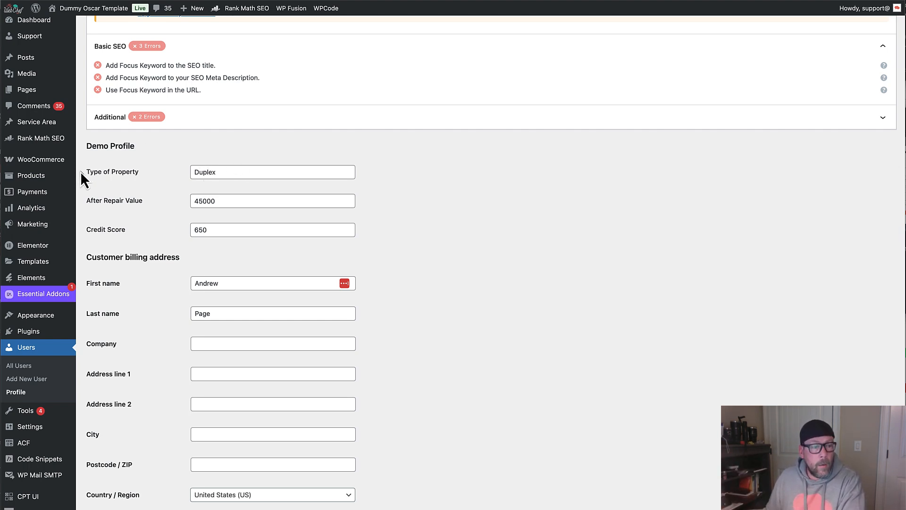
Step: Open the Demo page from the site's page list for editing with Elementor
{"action": "scroll", "coordinate": [33, 142], "scroll_direction": "up", "scroll_amount": 1}
{"action": "mouse_move", "coordinate": [29, 100]}
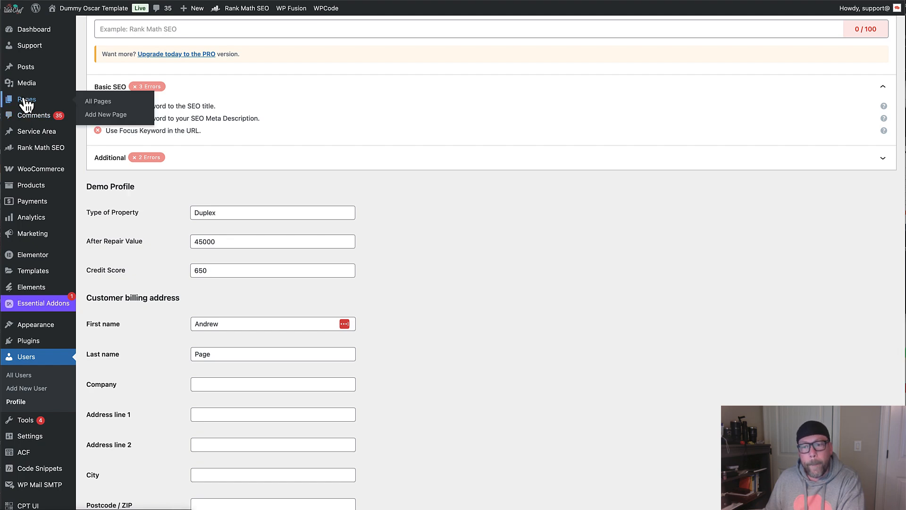
{"action": "left_click", "coordinate": [25, 100]}
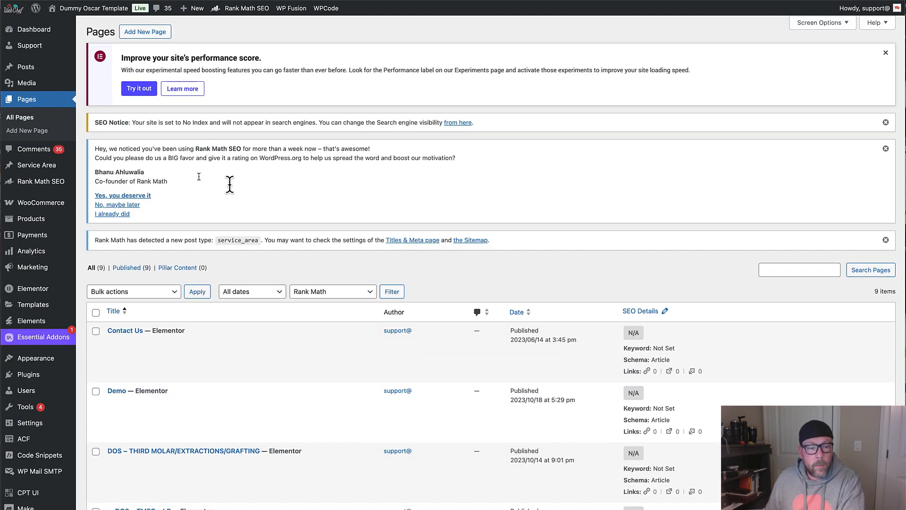
{"action": "scroll", "coordinate": [230, 187], "scroll_direction": "down", "scroll_amount": 5}
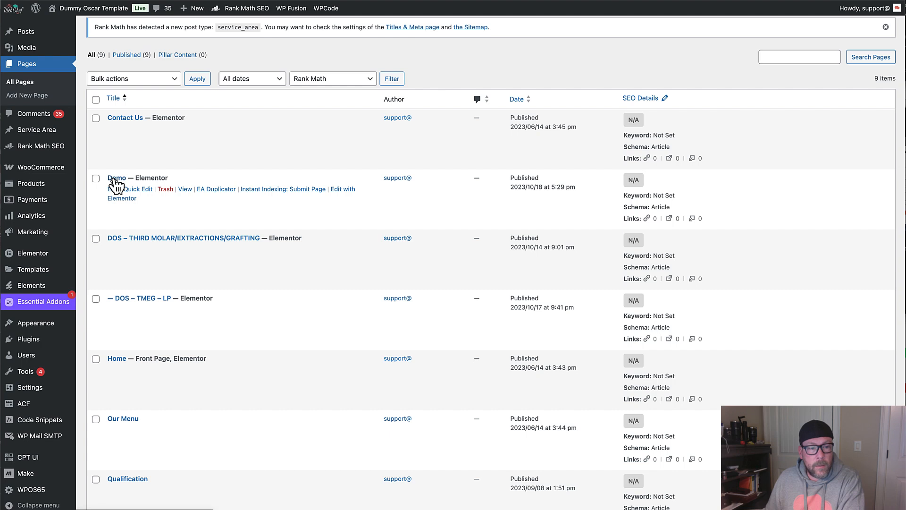
{"action": "left_click", "coordinate": [345, 197]}
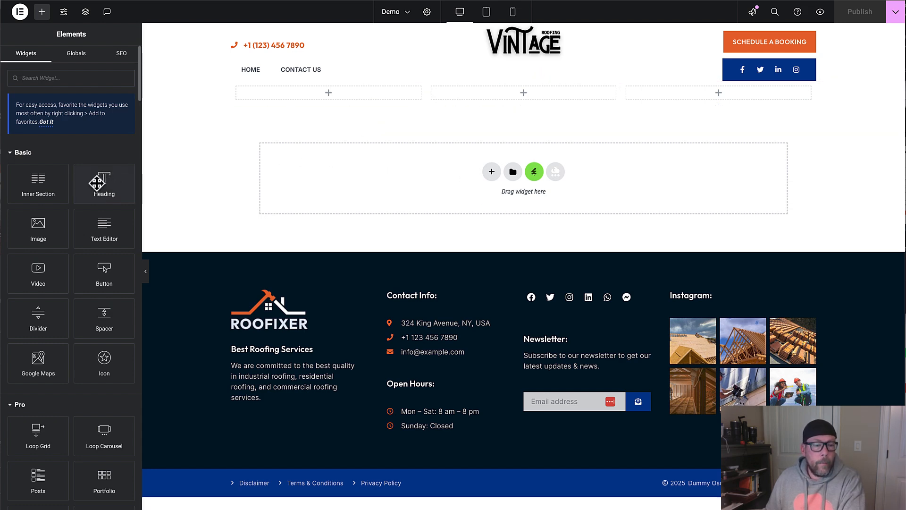
Step: Add a Heading widget to the middle column and link its title to the User Info dynamic tag's First Name field
{"action": "left_click_drag", "start_coordinate": [94, 183], "coordinate": [448, 109]}
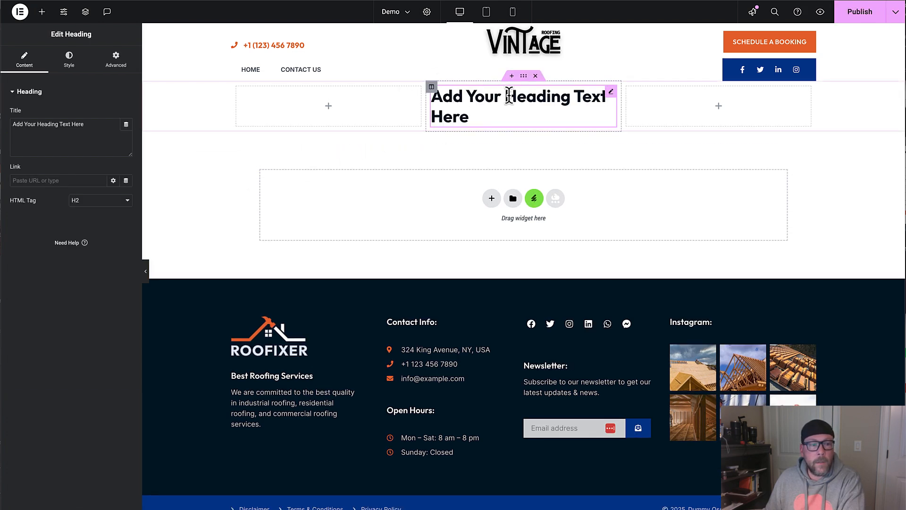
{"action": "left_click", "coordinate": [127, 126]}
{"action": "scroll", "coordinate": [73, 175], "scroll_direction": "down", "scroll_amount": 5}
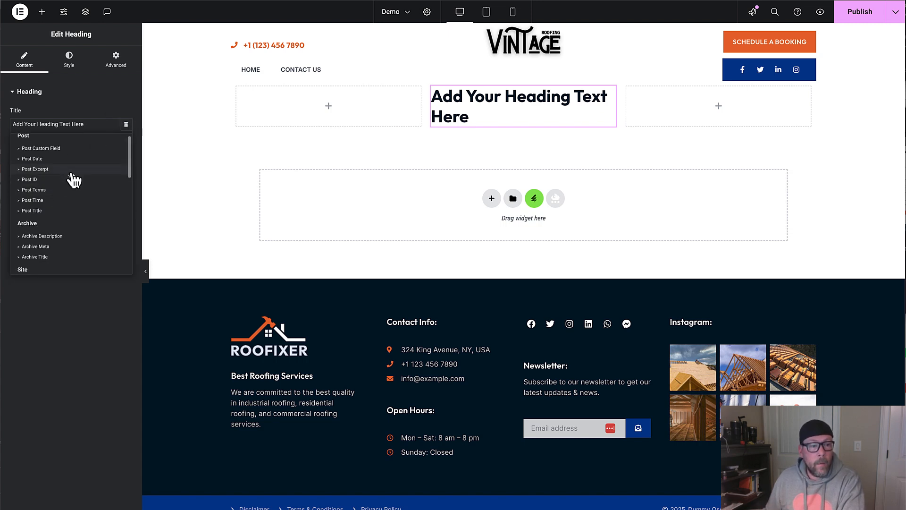
{"action": "scroll", "coordinate": [73, 179], "scroll_direction": "down", "scroll_amount": 2}
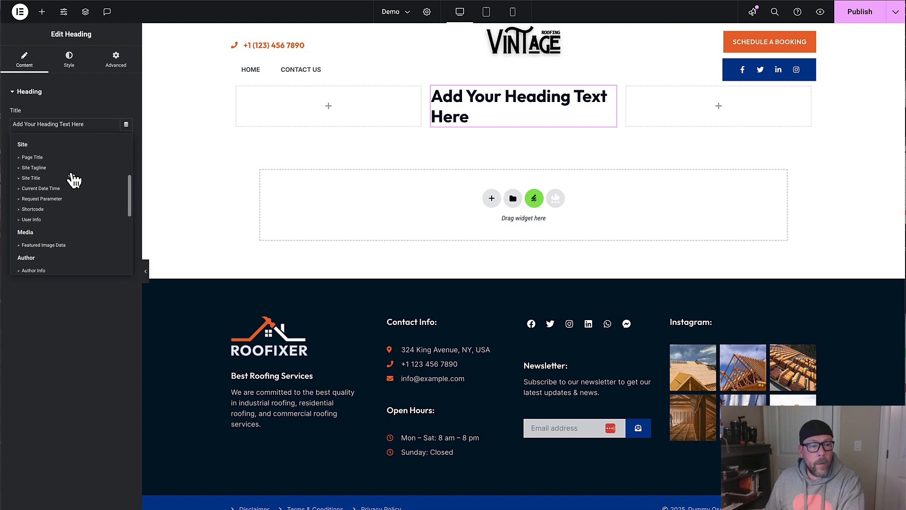
{"action": "left_click", "coordinate": [40, 221]}
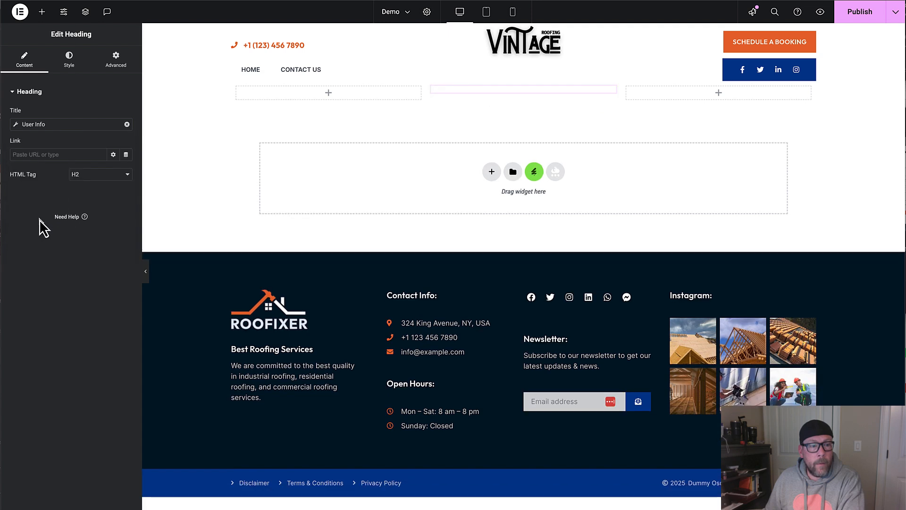
{"action": "left_click", "coordinate": [37, 124]}
{"action": "left_click", "coordinate": [118, 169]}
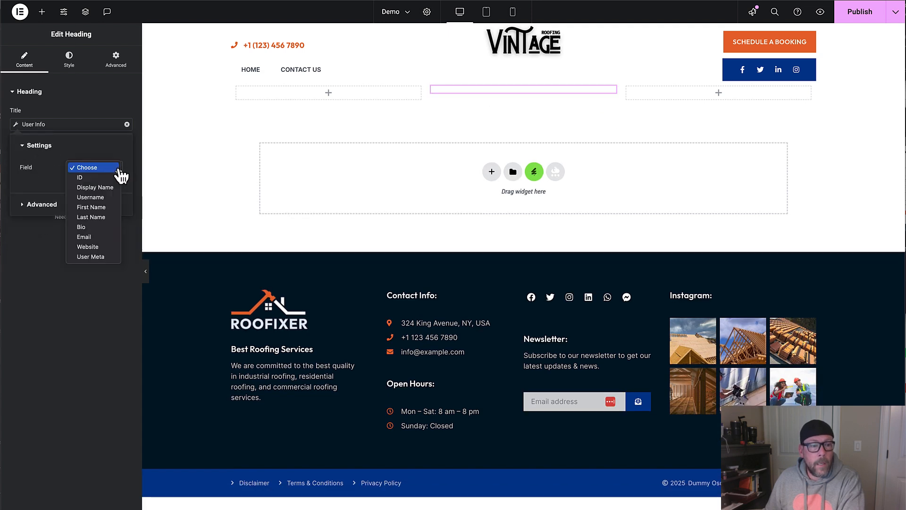
{"action": "left_click", "coordinate": [100, 208]}
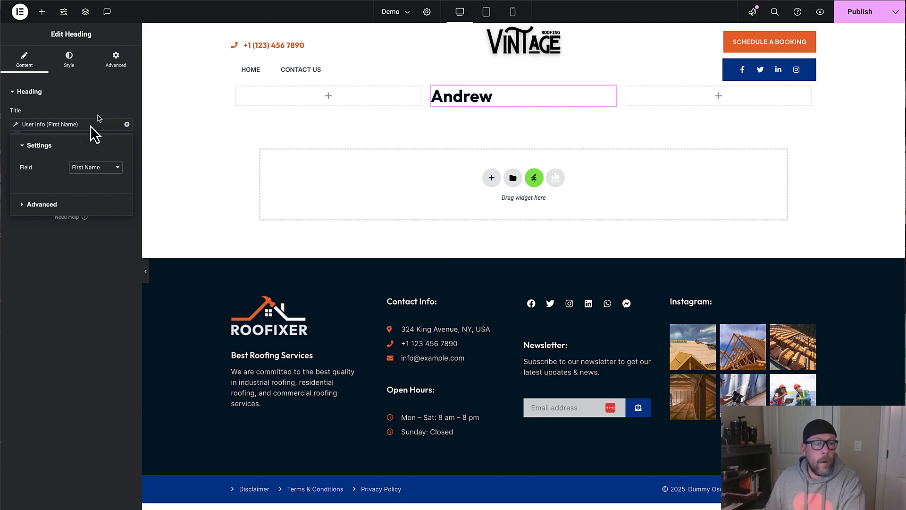
Step: Set the dynamic title's Before text to "Hey" and its After text to "<br/>Thanks for being apart of the Vintage Roofing Team"
{"action": "left_click", "coordinate": [37, 207]}
{"action": "left_click", "coordinate": [87, 189]}
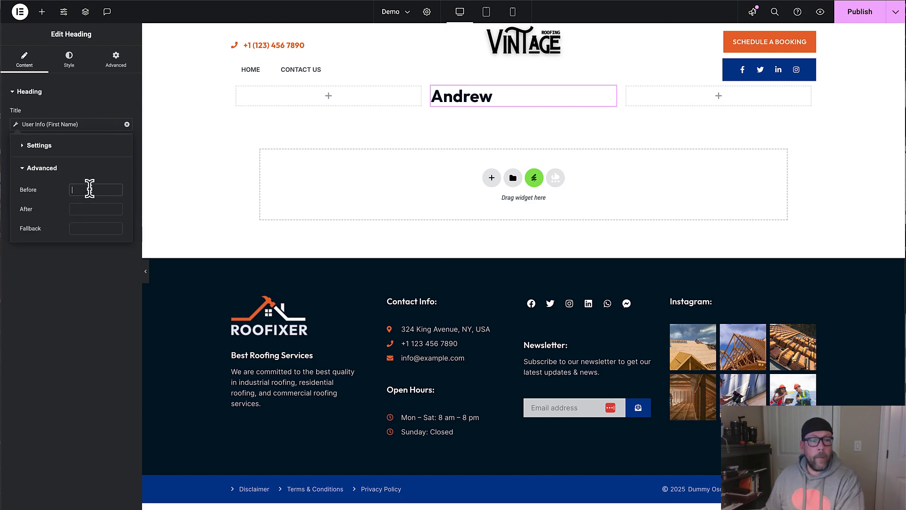
{"action": "type", "text": "Hey"}
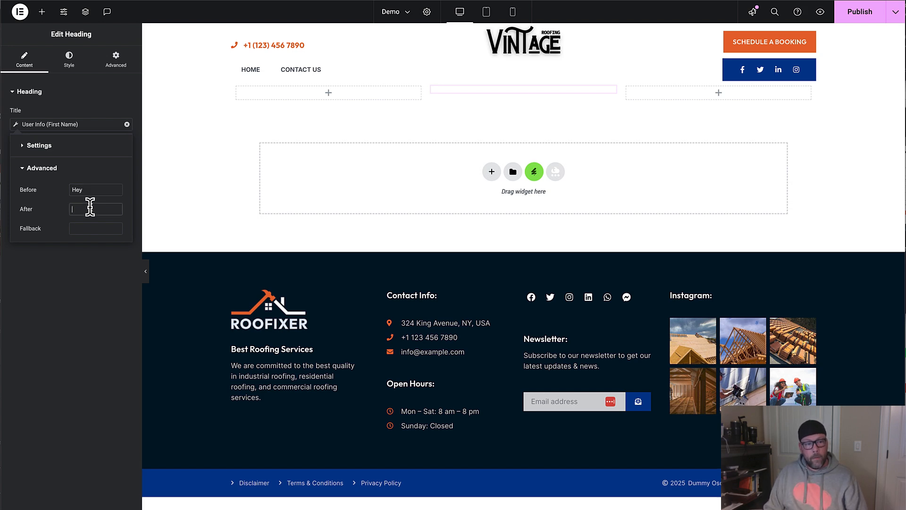
{"action": "type", "text": "Thanks for"}
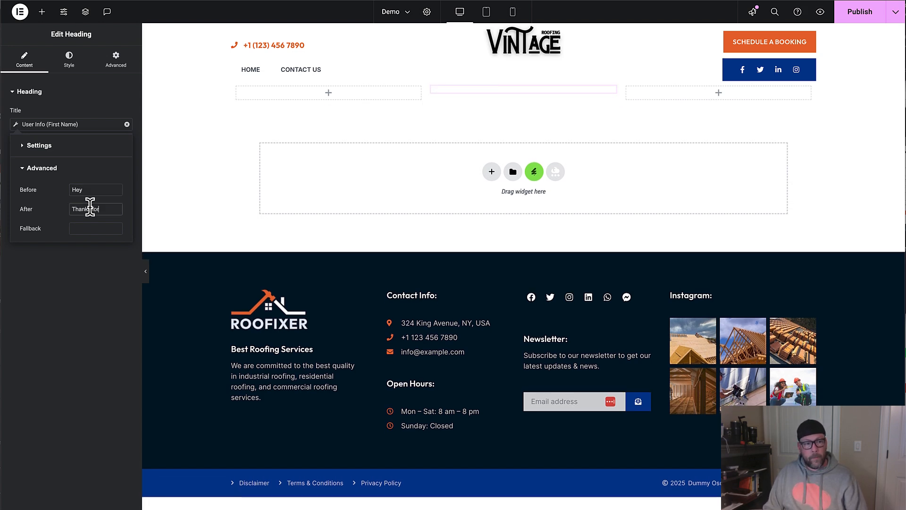
{"action": "type", "text": " being apart"}
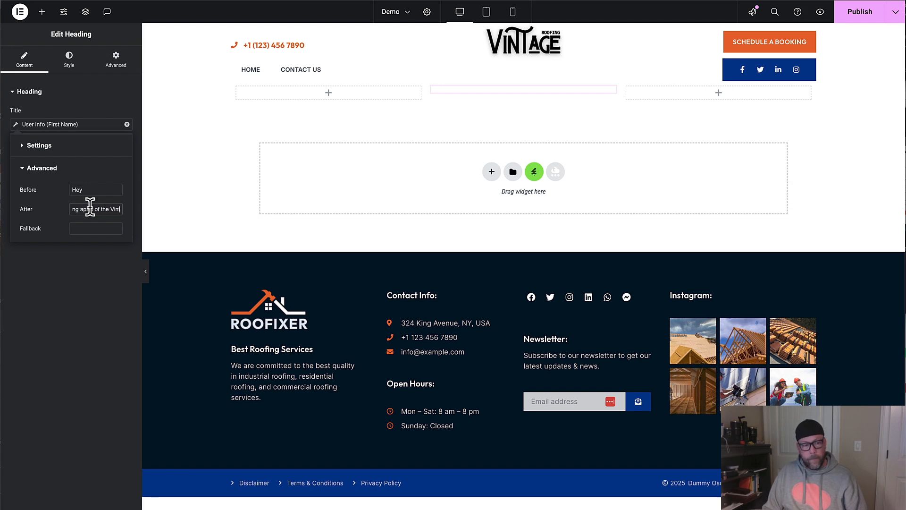
{"action": "type", "text": " of the Vintage Ro"}
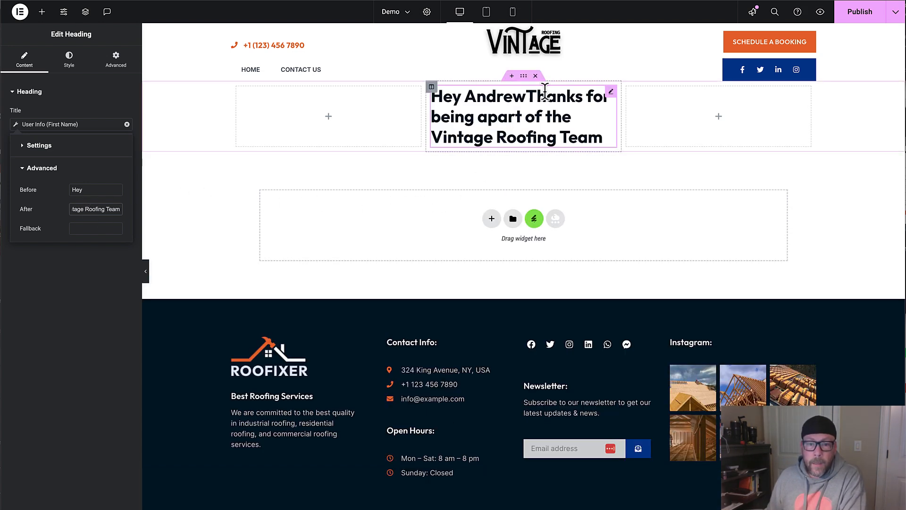
{"action": "scroll", "coordinate": [93, 206], "scroll_direction": "left", "scroll_amount": 3}
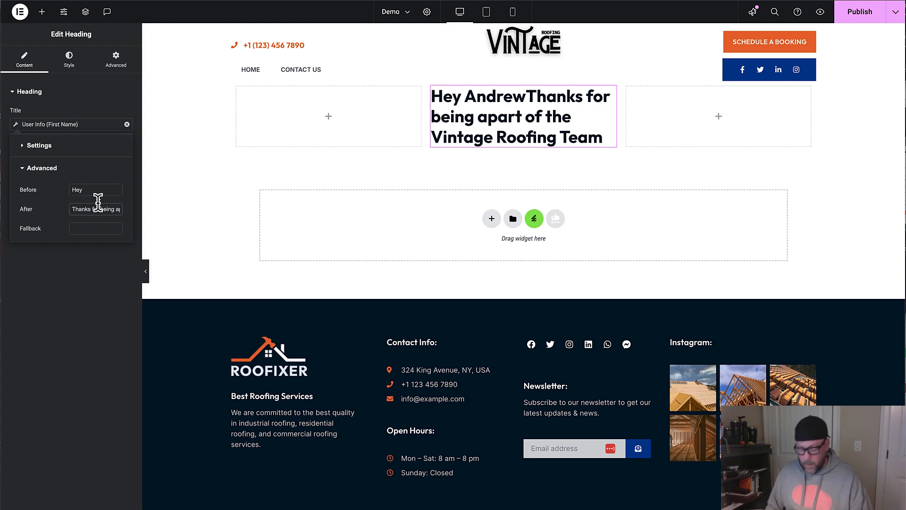
{"action": "type", "text": "<br/>"}
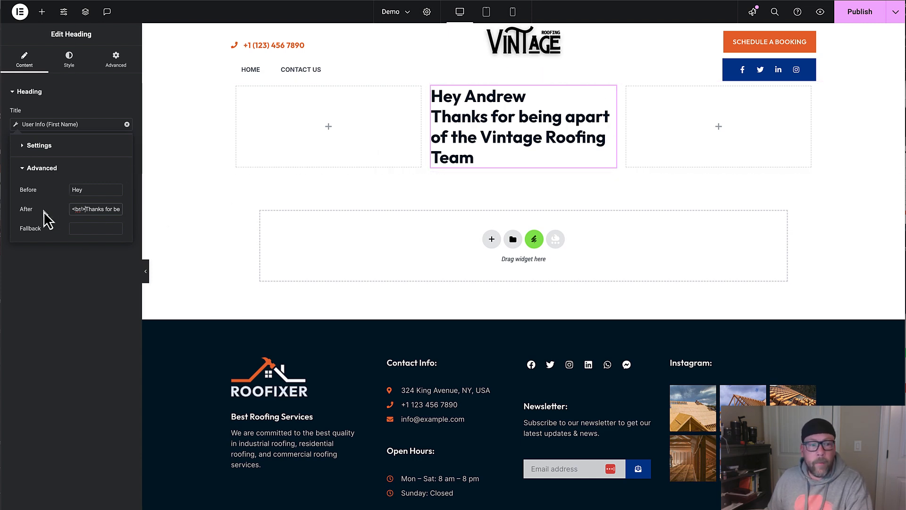
Step: Copy the heading's entire After text and remove it from the dynamic title
{"action": "left_click_drag", "start_coordinate": [71, 209], "coordinate": [183, 209]}
{"action": "key", "text": "super+c"}
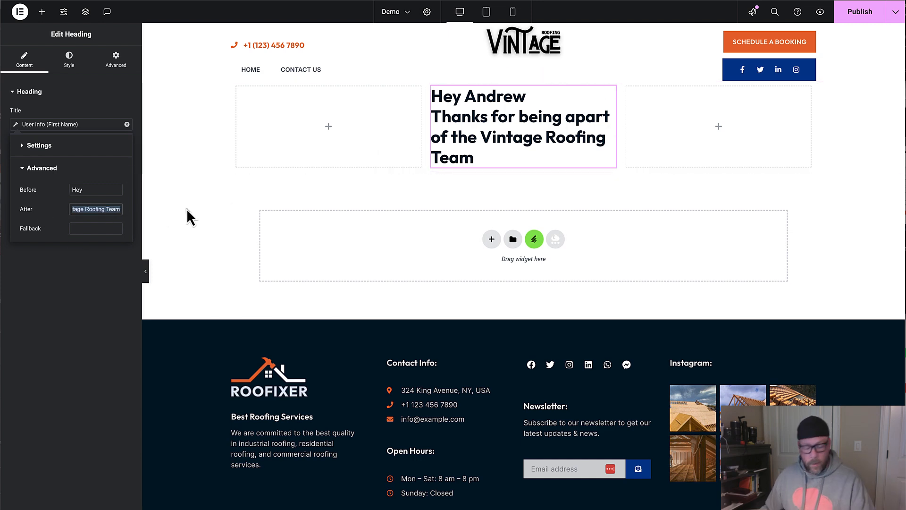
{"action": "key", "text": "BackSpace"}
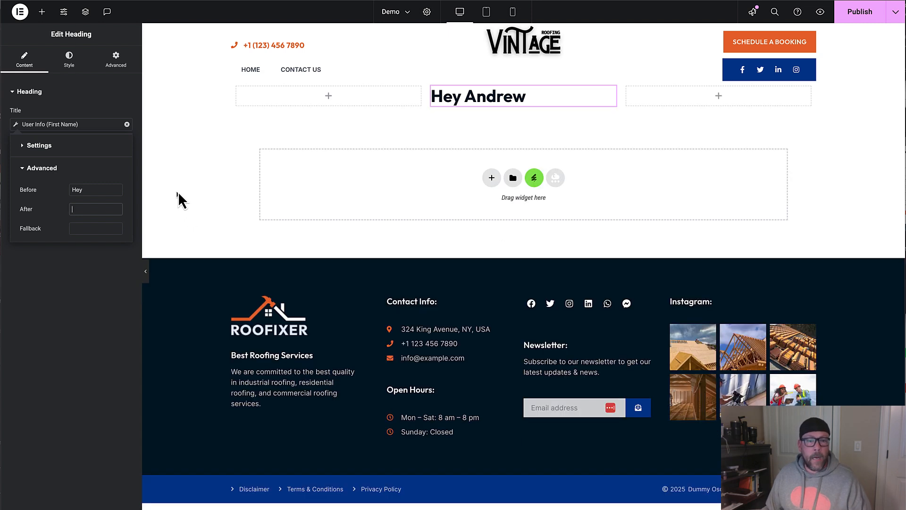
Step: Add a second Heading widget below the "Hey" greeting in the middle column and set its HTML tag to H4
{"action": "left_click", "coordinate": [42, 12]}
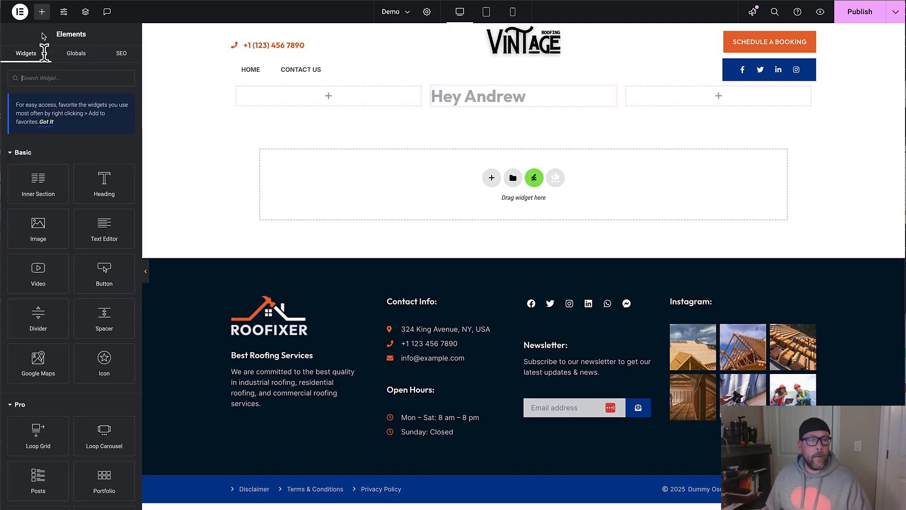
{"action": "left_click_drag", "start_coordinate": [104, 184], "coordinate": [500, 105]}
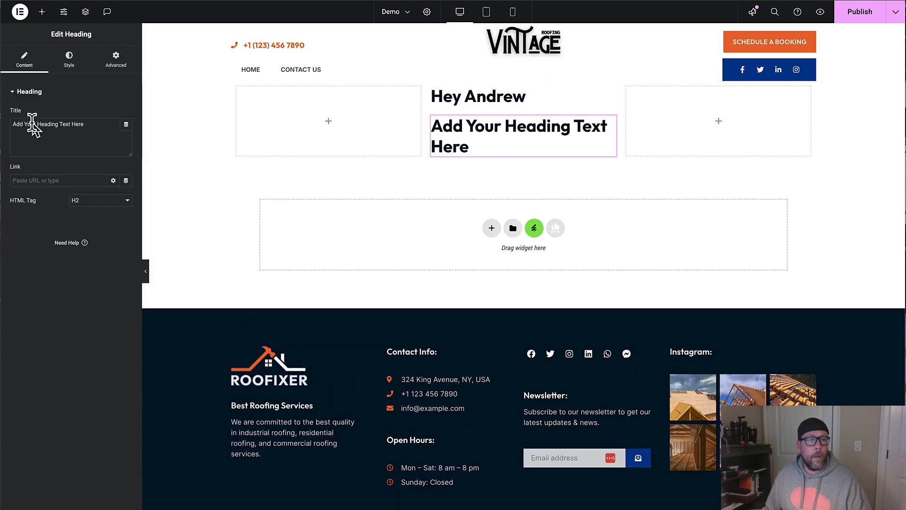
{"action": "left_click", "coordinate": [107, 199]}
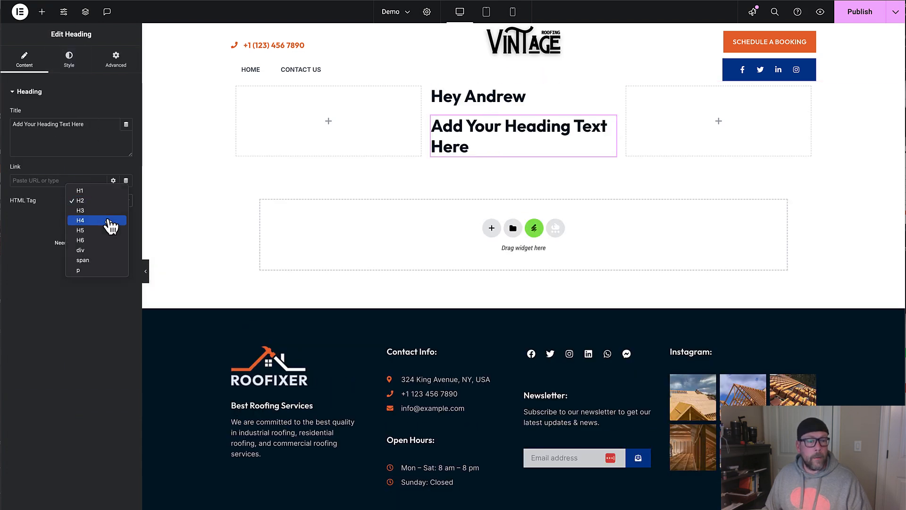
{"action": "left_click", "coordinate": [100, 220]}
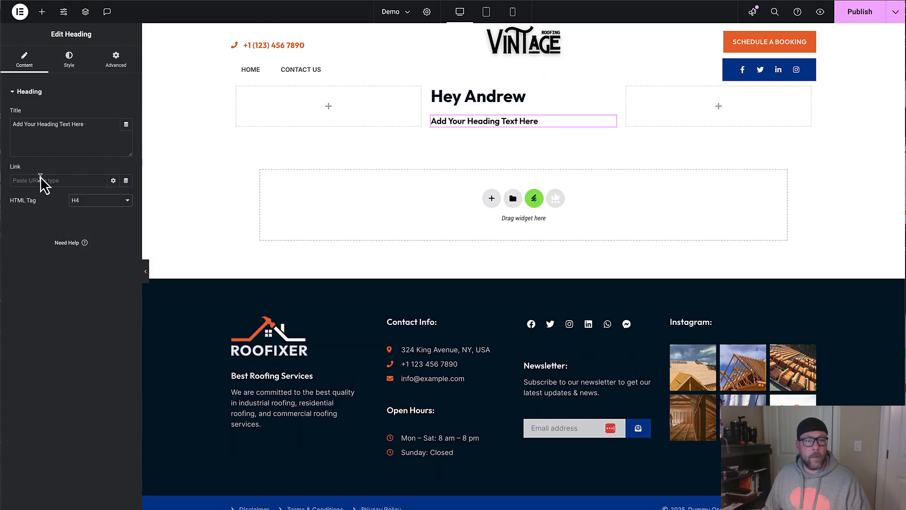
Step: Replace the new heading's title with the copied text and remove its leading <br/>, leaving "Thanks for being apart of the Vintage Roofing Team"
{"action": "triple_click", "coordinate": [46, 124]}
{"action": "type", "text": "√"}
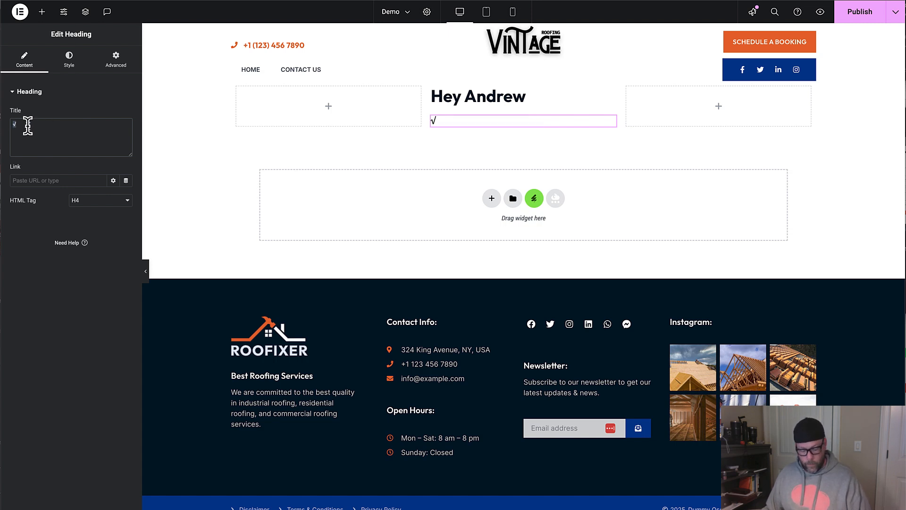
{"action": "key", "text": "super+v"}
{"action": "left_click_drag", "start_coordinate": [26, 124], "coordinate": [2, 126]}
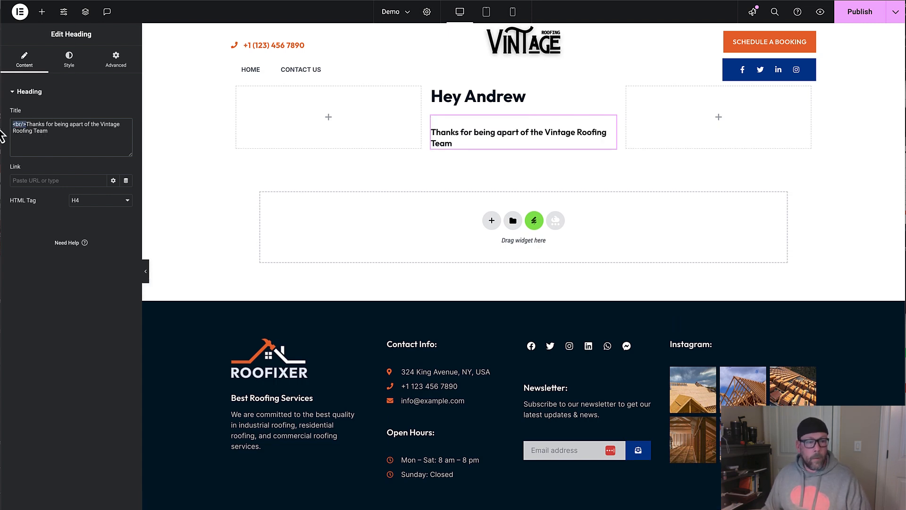
{"action": "key", "text": "BackSpace"}
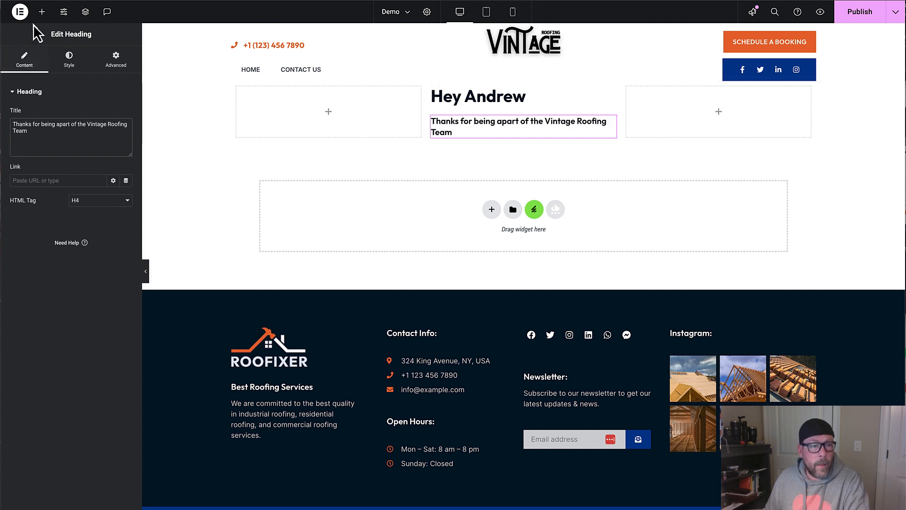
Step: Add a Text Editor widget below the thank-you heading and link its content to the User Info dynamic tag
{"action": "left_click", "coordinate": [41, 11]}
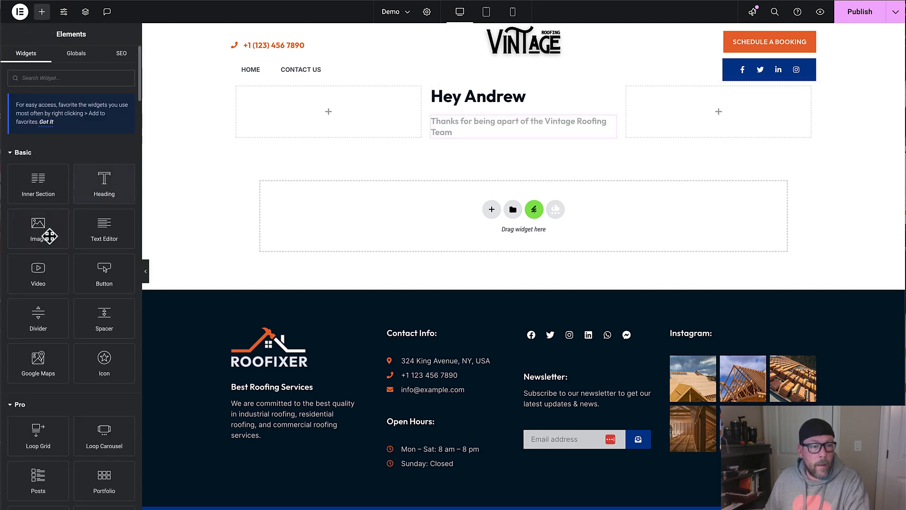
{"action": "left_click_drag", "start_coordinate": [104, 231], "coordinate": [477, 137]}
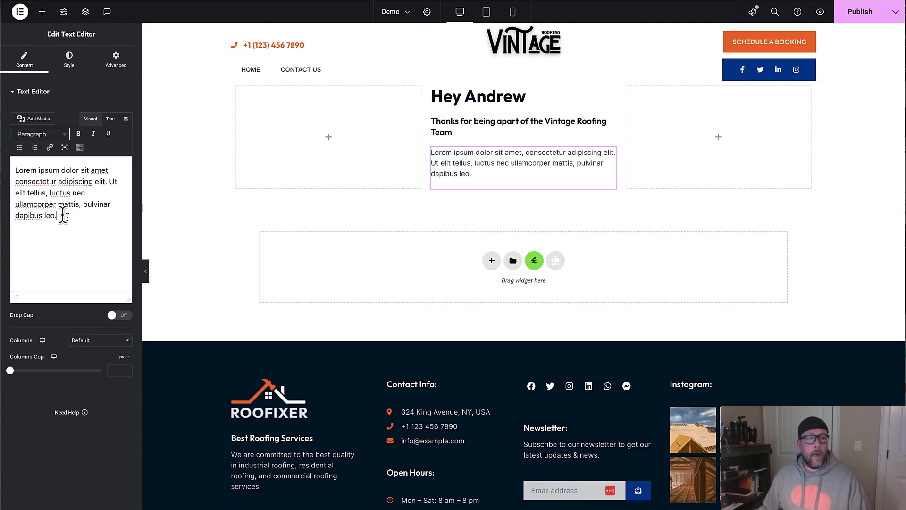
{"action": "left_click_drag", "start_coordinate": [63, 216], "coordinate": [3, 175]}
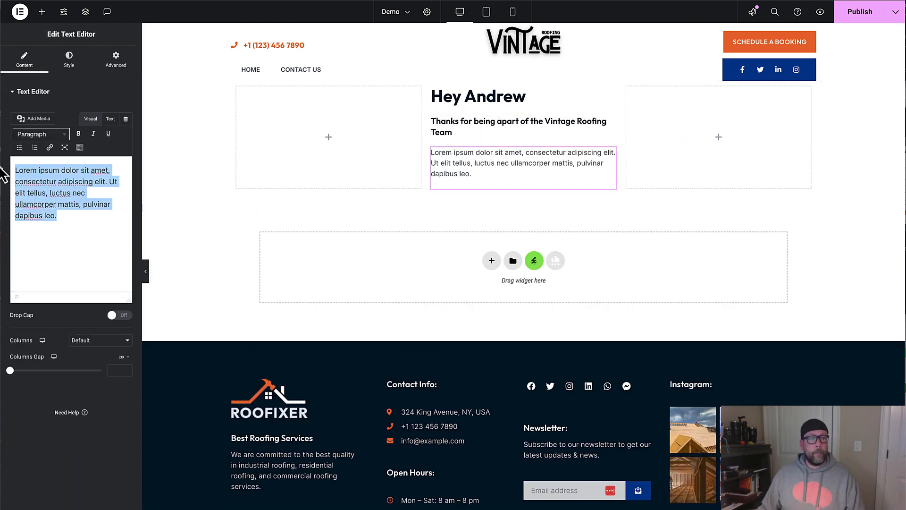
{"action": "left_click", "coordinate": [126, 120]}
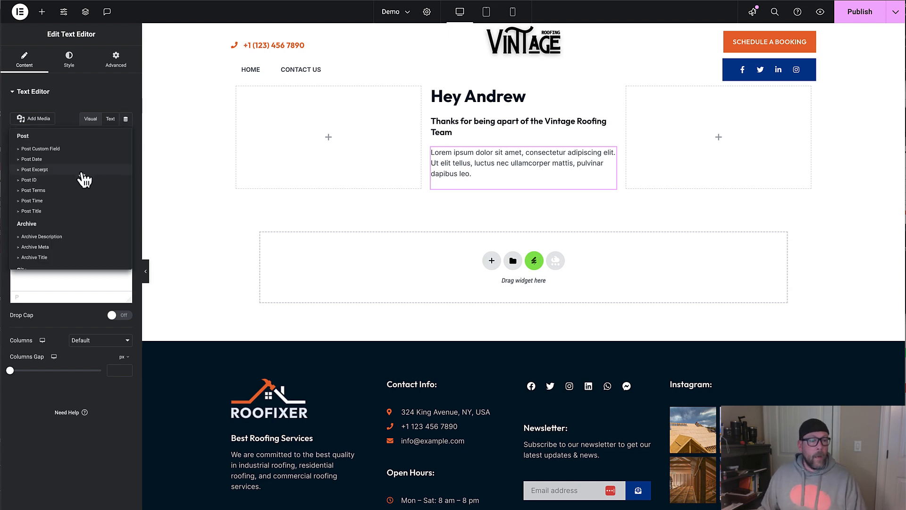
{"action": "scroll", "coordinate": [85, 179], "scroll_direction": "down", "scroll_amount": 5}
{"action": "scroll", "coordinate": [84, 178], "scroll_direction": "down", "scroll_amount": 10}
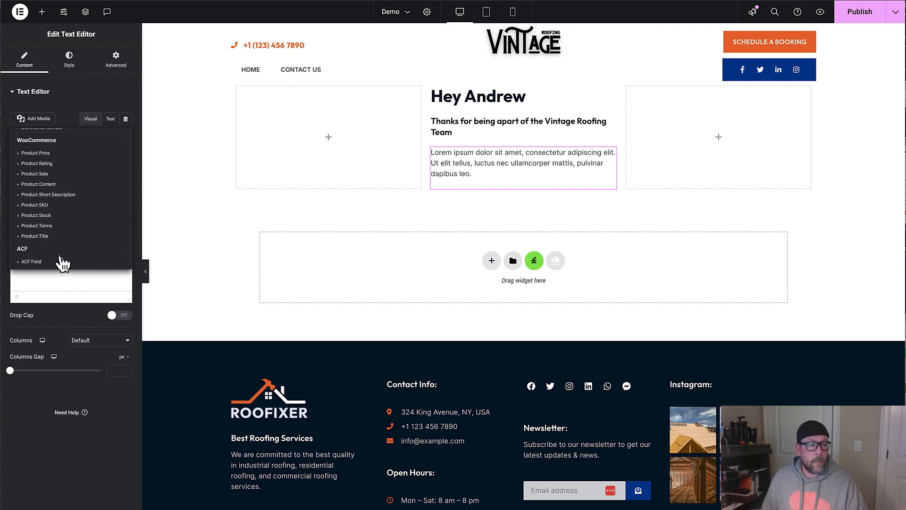
{"action": "scroll", "coordinate": [85, 218], "scroll_direction": "up", "scroll_amount": 8}
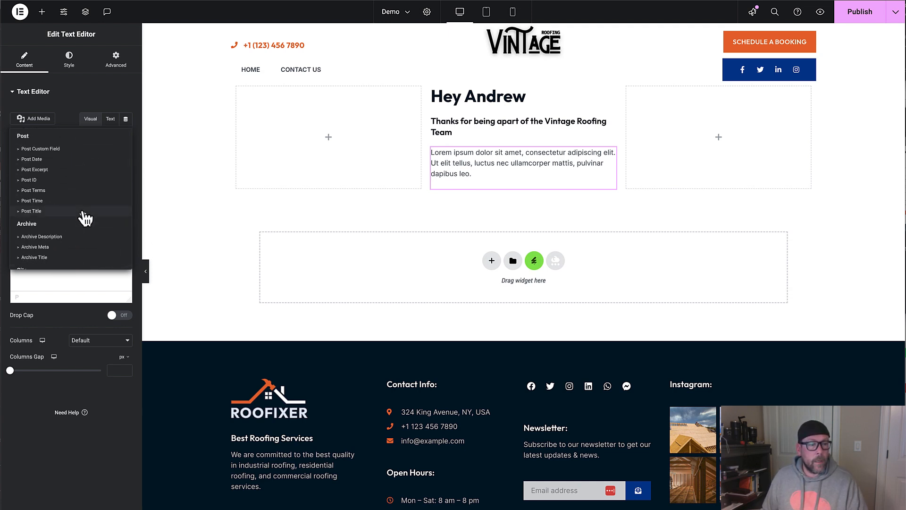
{"action": "scroll", "coordinate": [82, 217], "scroll_direction": "down", "scroll_amount": 3}
{"action": "left_click", "coordinate": [56, 239]}
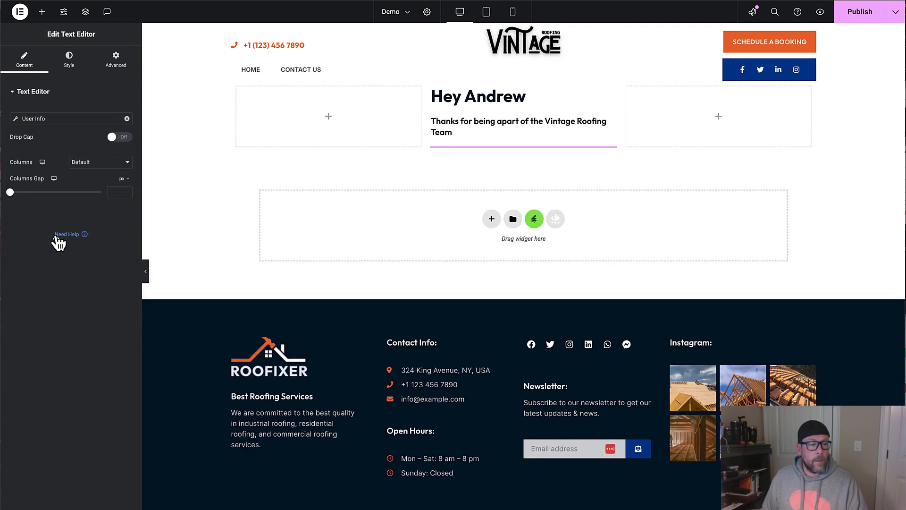
Step: Set the Text Editor's User Info dynamic tag to use the User Meta field
{"action": "left_click", "coordinate": [98, 162]}
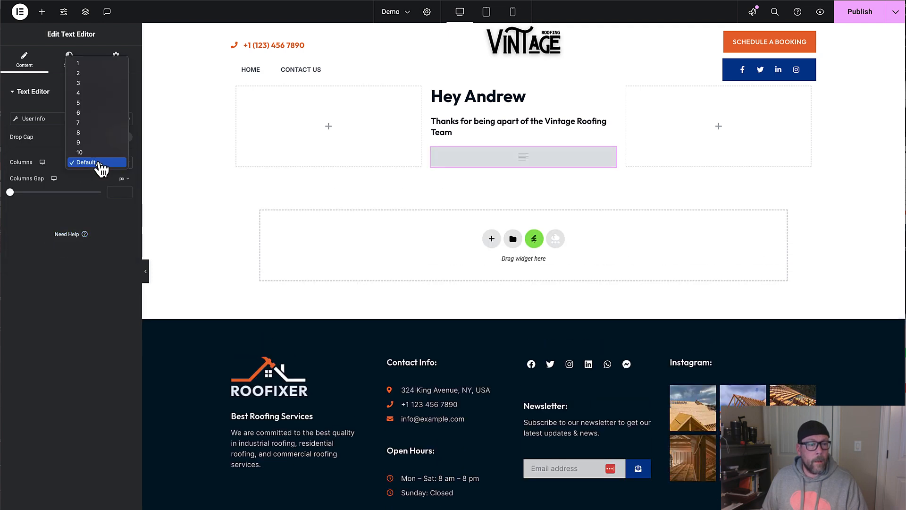
{"action": "left_click", "coordinate": [98, 163]}
{"action": "left_click", "coordinate": [70, 118]}
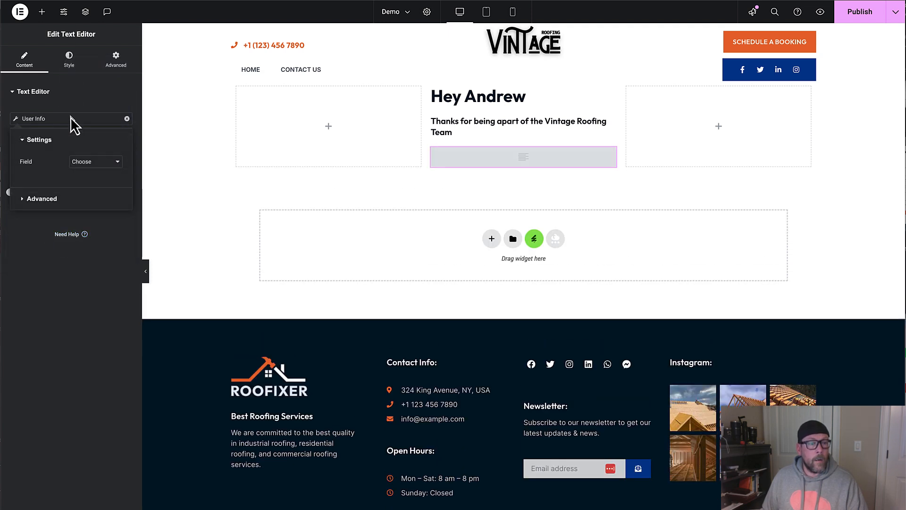
{"action": "left_click", "coordinate": [97, 162]}
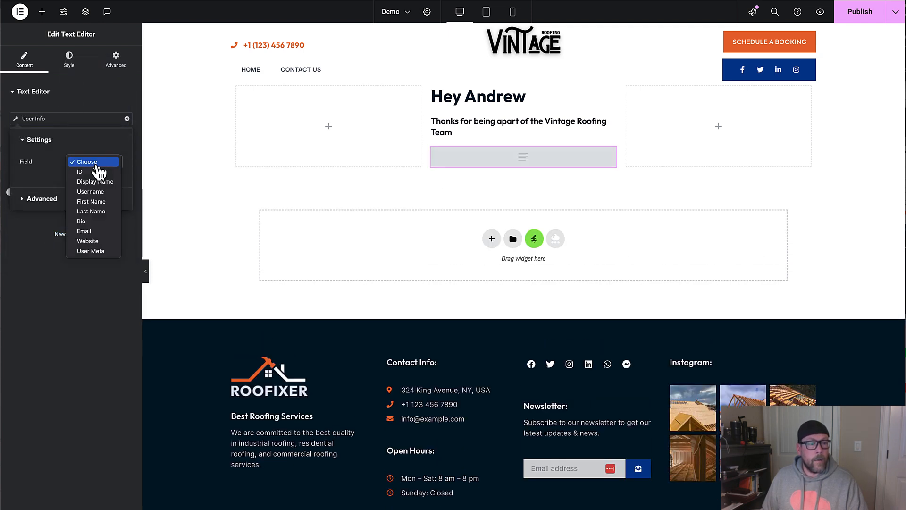
{"action": "left_click", "coordinate": [90, 252]}
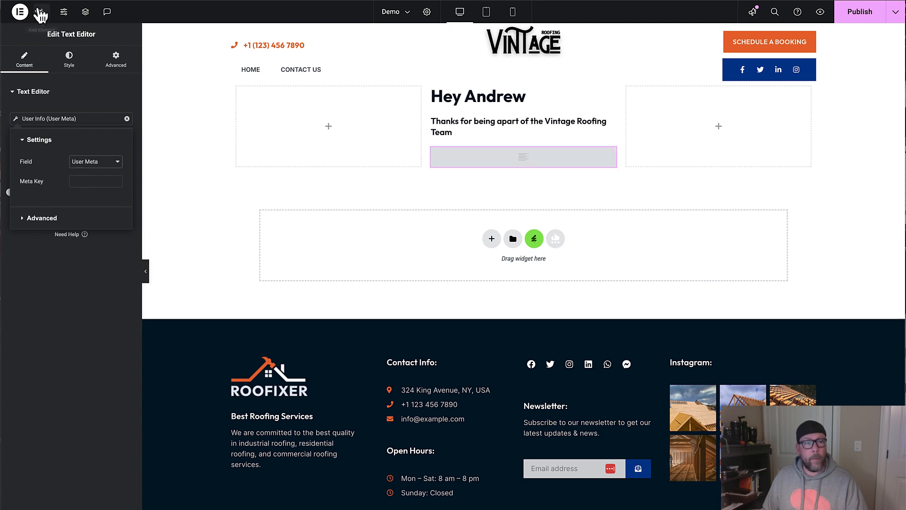
Step: Open the Demo page's WordPress editor in a separate browser tab, keeping the Elementor editor open
{"action": "right_click", "coordinate": [21, 14]}
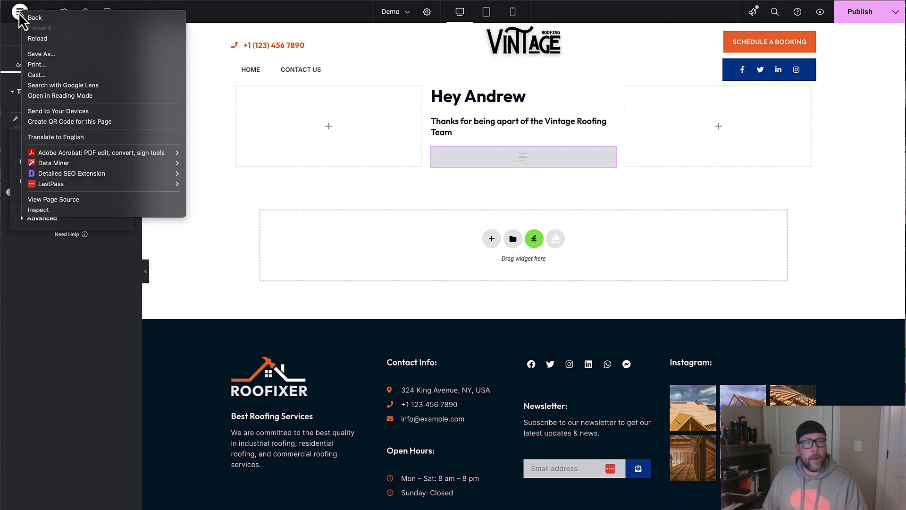
{"action": "left_click", "coordinate": [19, 13]}
{"action": "left_click", "coordinate": [18, 13]}
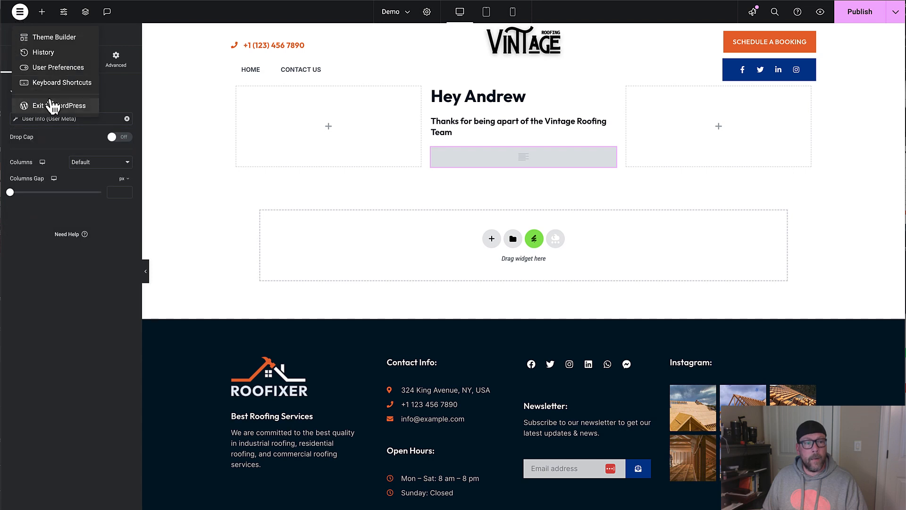
{"action": "right_click", "coordinate": [62, 107]}
{"action": "left_click", "coordinate": [64, 111]}
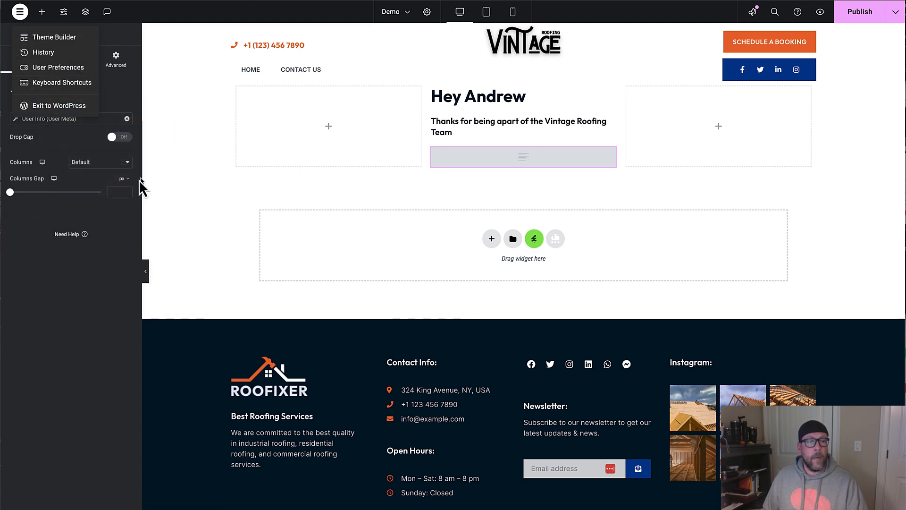
{"action": "left_click", "coordinate": [67, 138]}
{"action": "left_click", "coordinate": [69, 120]}
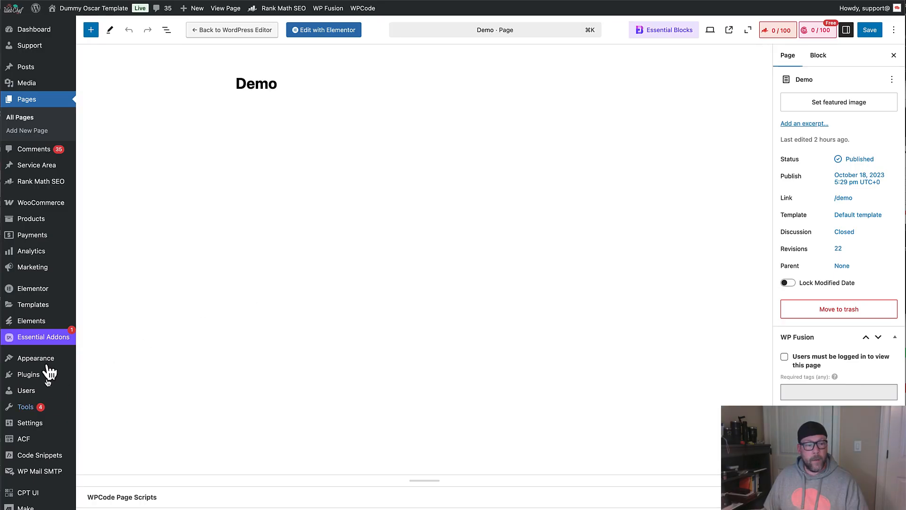
Step: Open the Demo Profile field group in ACF and copy the Type of Property field's name, type_of_property
{"action": "mouse_move", "coordinate": [27, 440]}
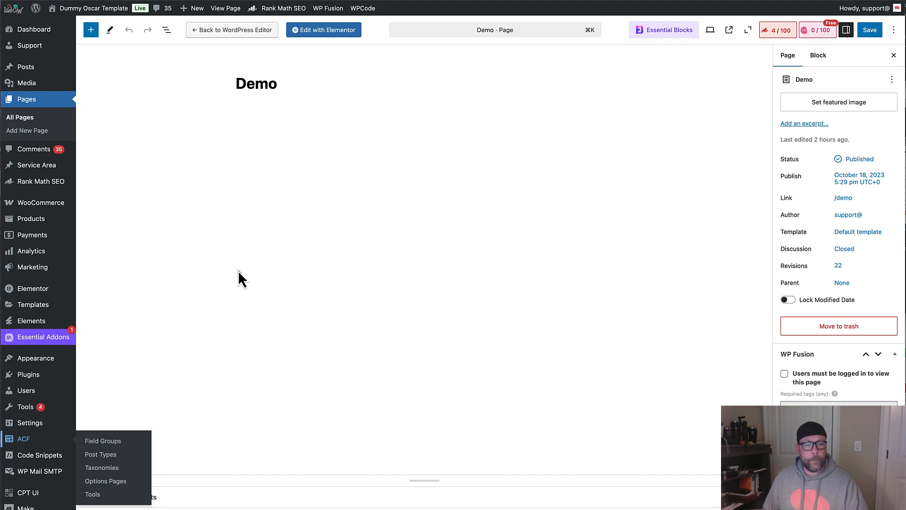
{"action": "left_click", "coordinate": [105, 441]}
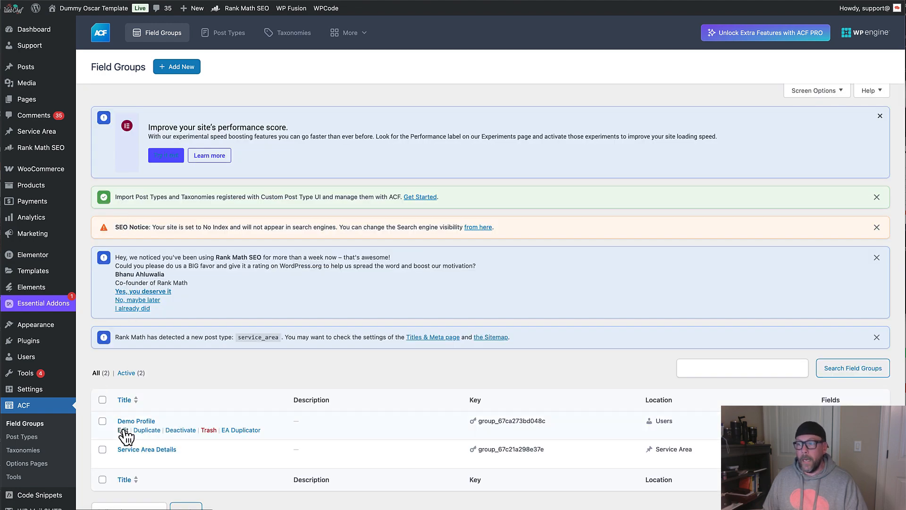
{"action": "left_click", "coordinate": [123, 430]}
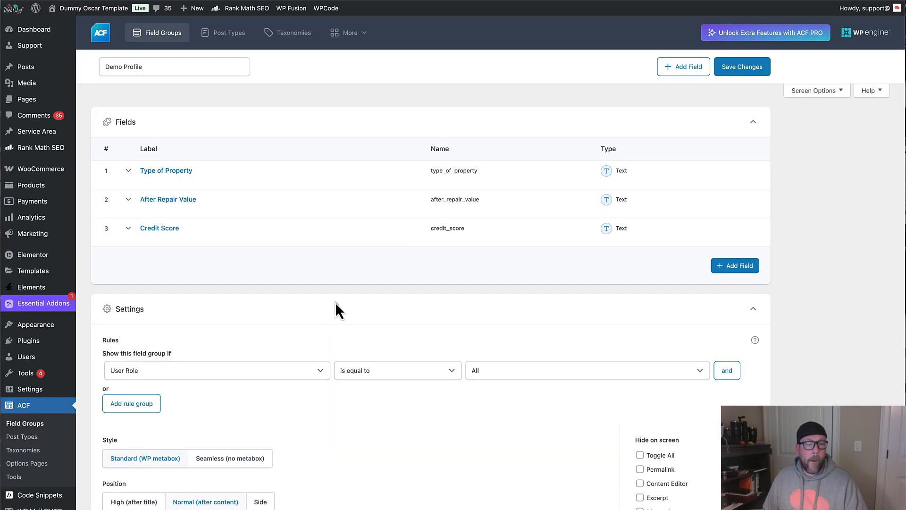
{"action": "scroll", "coordinate": [340, 302], "scroll_direction": "down", "scroll_amount": 2}
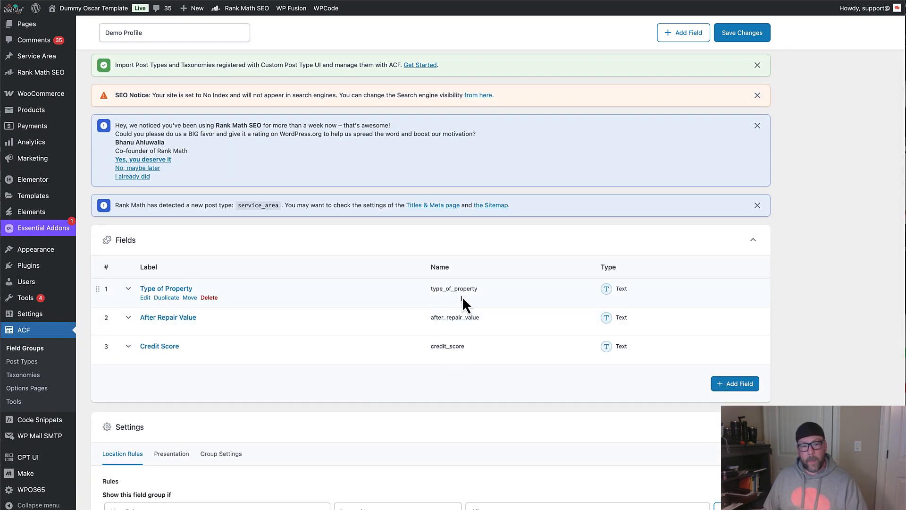
{"action": "left_click", "coordinate": [482, 289]}
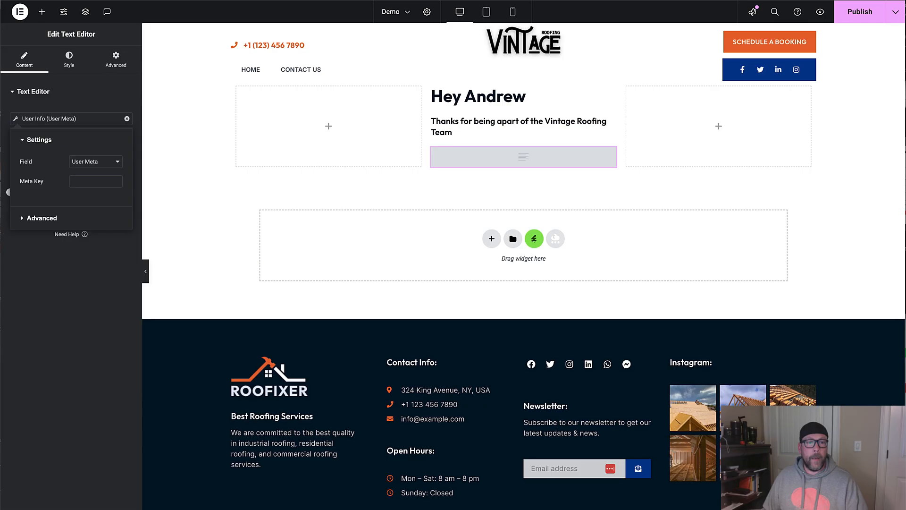
Step: Back in Elementor, set the text widget's meta key to type_of_property and its Before text to "Interested In:"
{"action": "left_click", "coordinate": [79, 183]}
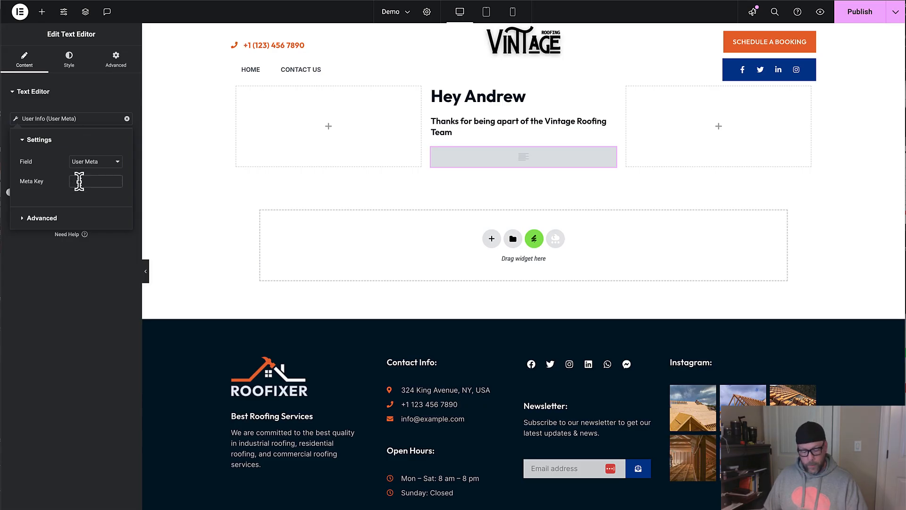
{"action": "key", "text": "ctrl+v"}
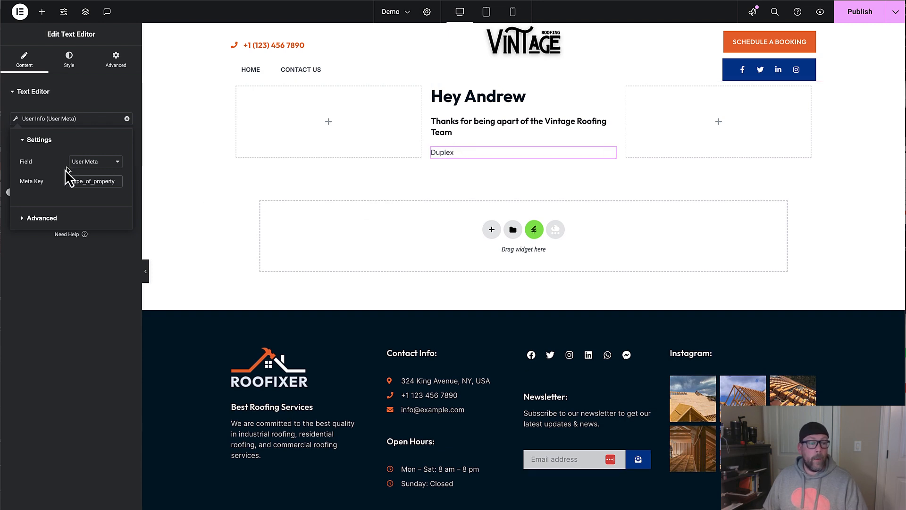
{"action": "left_click", "coordinate": [44, 218]}
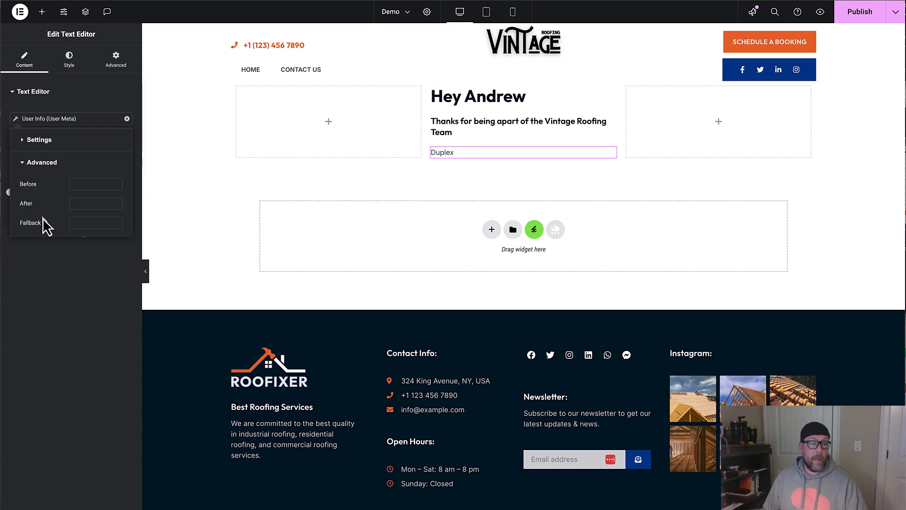
{"action": "left_click", "coordinate": [112, 188]}
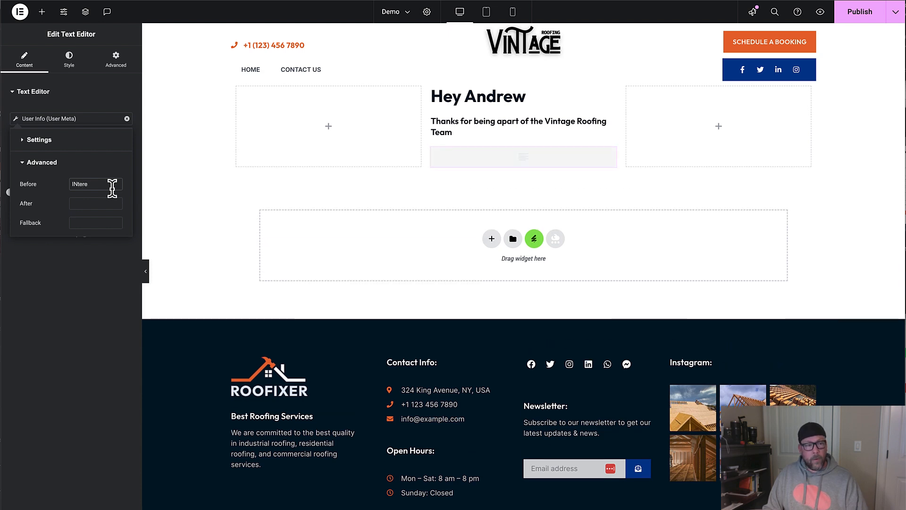
{"action": "type", "text": "INterest"}
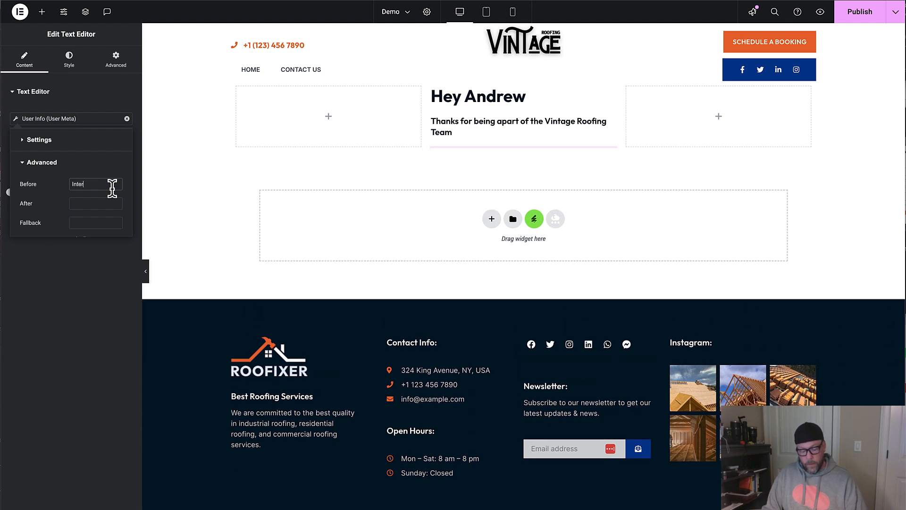
{"action": "type", "text": "ed In:"}
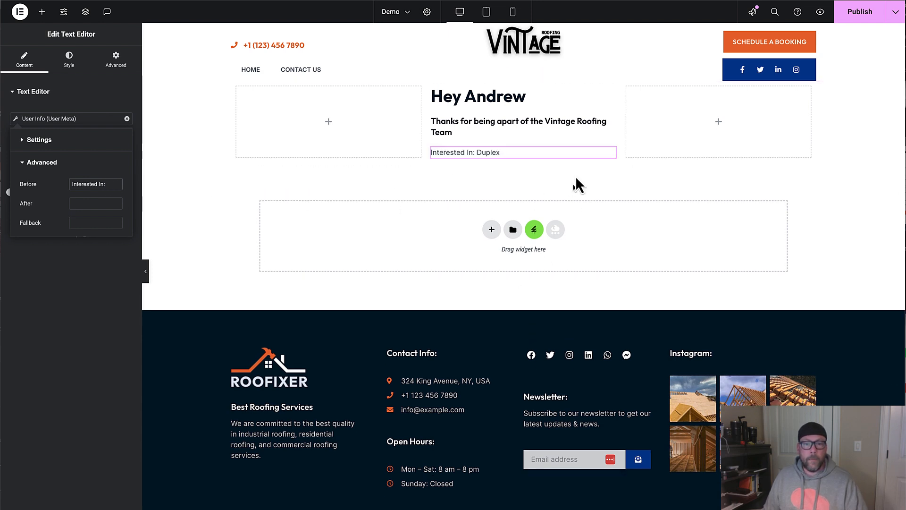
Step: Duplicate the "Interested In:" text widget and set the copy's meta key to after_repair_value and its Before text to "ARV:"
{"action": "right_click", "coordinate": [612, 154]}
{"action": "left_click", "coordinate": [628, 182]}
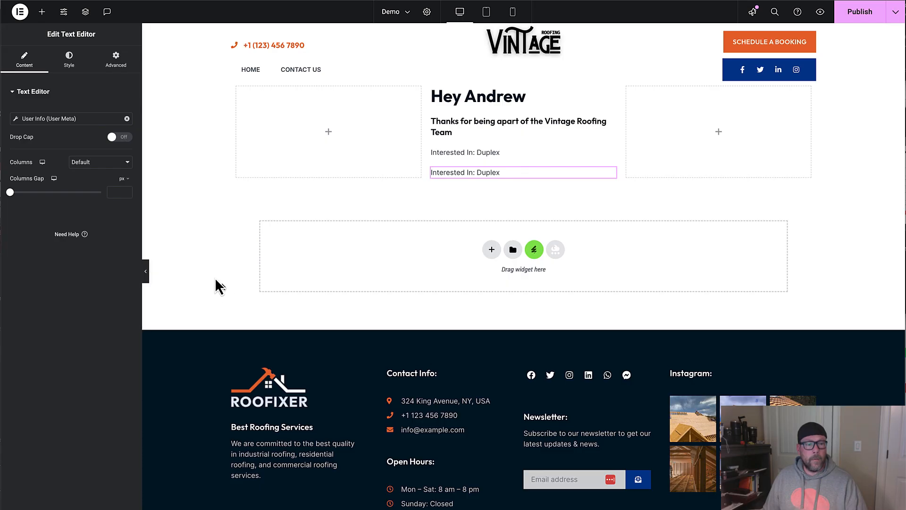
{"action": "left_click", "coordinate": [57, 118]}
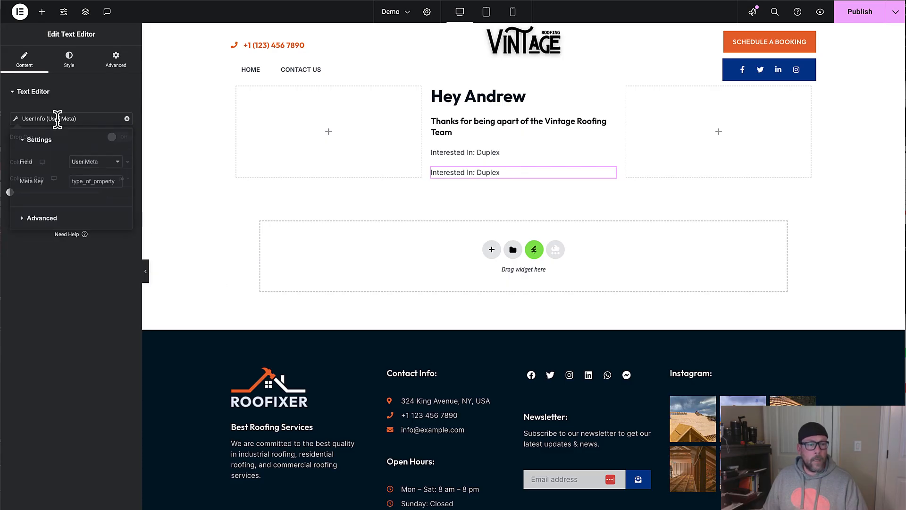
{"action": "double_click", "coordinate": [98, 183]}
{"action": "key", "text": "ctrl+v"}
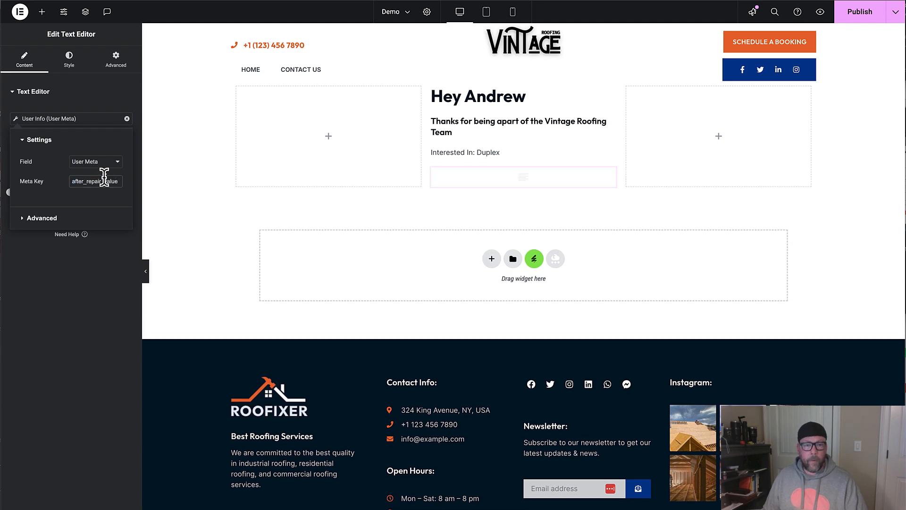
{"action": "left_click", "coordinate": [46, 219]}
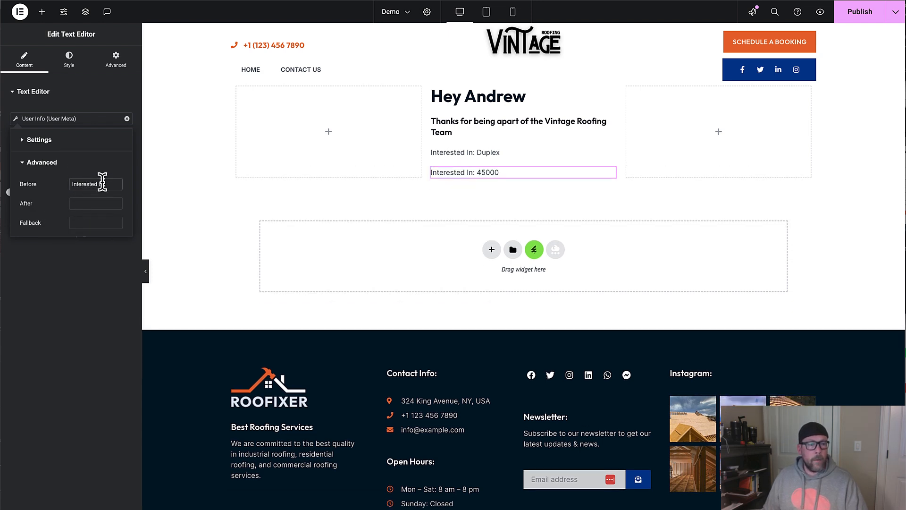
{"action": "left_click_drag", "start_coordinate": [102, 184], "coordinate": [41, 188]}
{"action": "type", "text": "ARV:"}
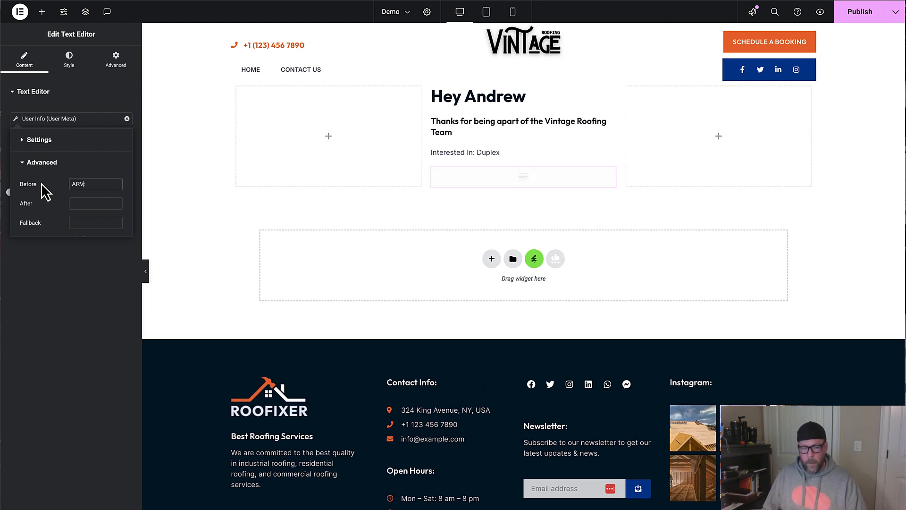
Step: Duplicate the "ARV:" text widget and set the copy's User Meta key to credit_score
{"action": "right_click", "coordinate": [612, 175]}
{"action": "left_click", "coordinate": [629, 202]}
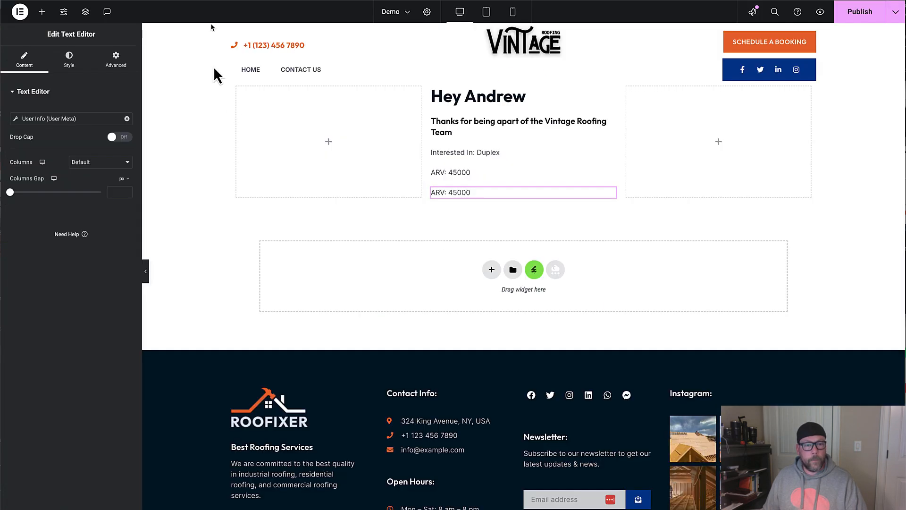
{"action": "left_click", "coordinate": [49, 119]}
{"action": "left_click", "coordinate": [49, 118]}
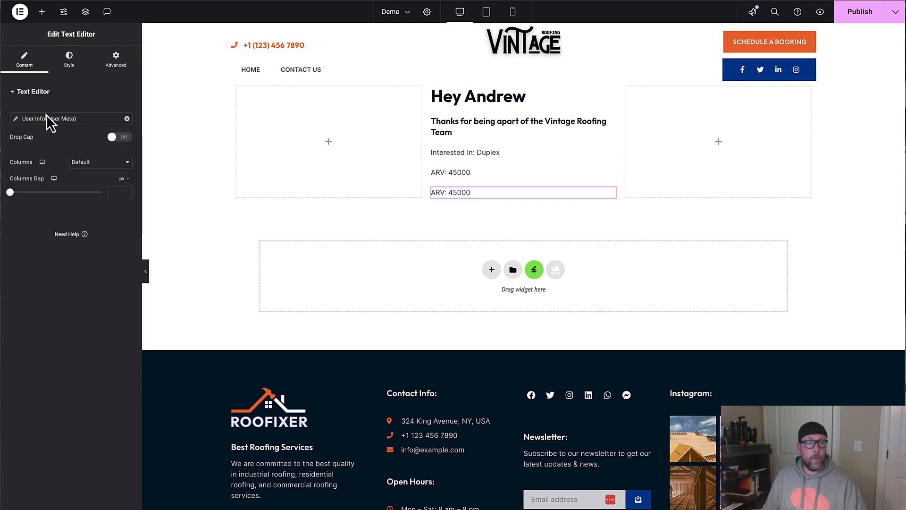
{"action": "left_click", "coordinate": [47, 116]}
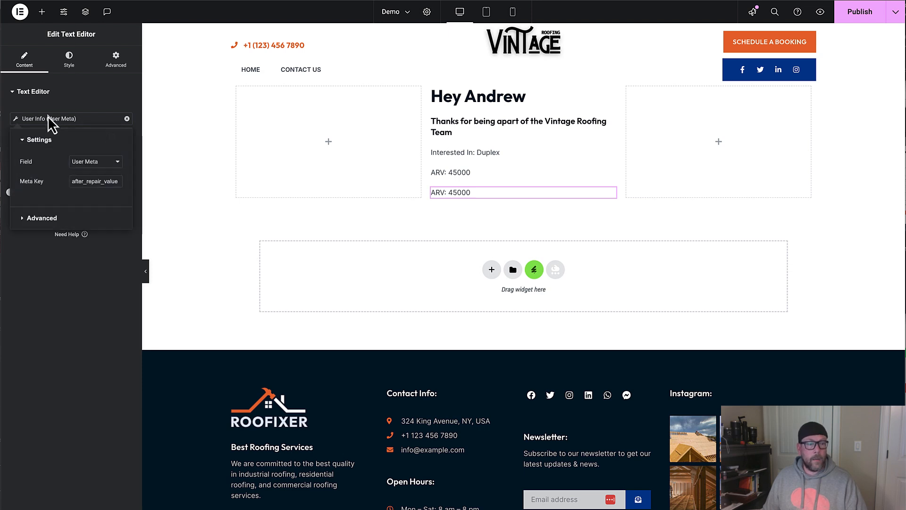
{"action": "double_click", "coordinate": [93, 181]}
{"action": "key", "text": "ctrl+v"}
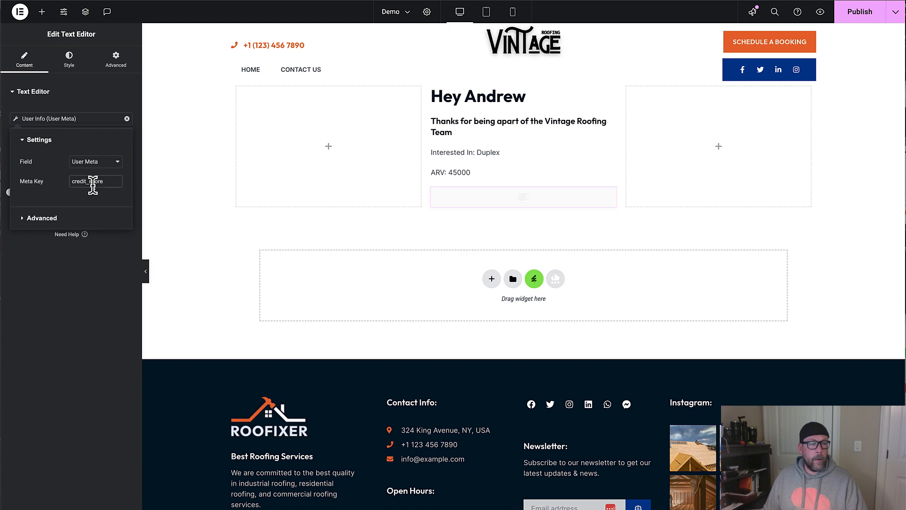
Step: Set the credit_score text widget's Before text to "Credit Score:" and close the dynamic tag settings
{"action": "left_click", "coordinate": [53, 224]}
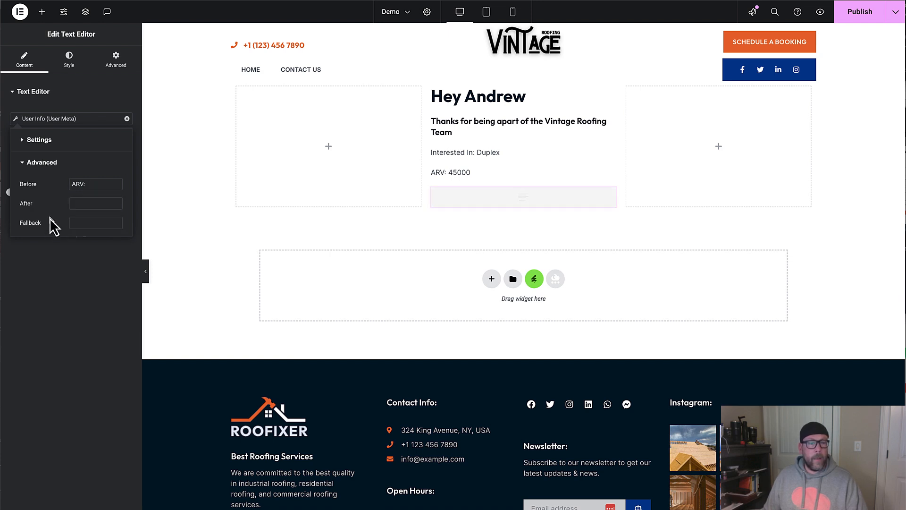
{"action": "type", "text": "Credit Scor"}
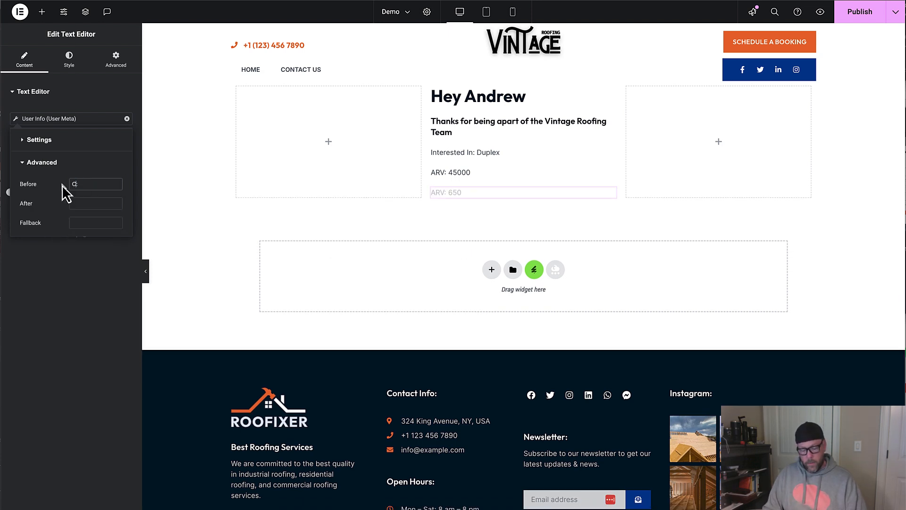
{"action": "type", "text": "e:"}
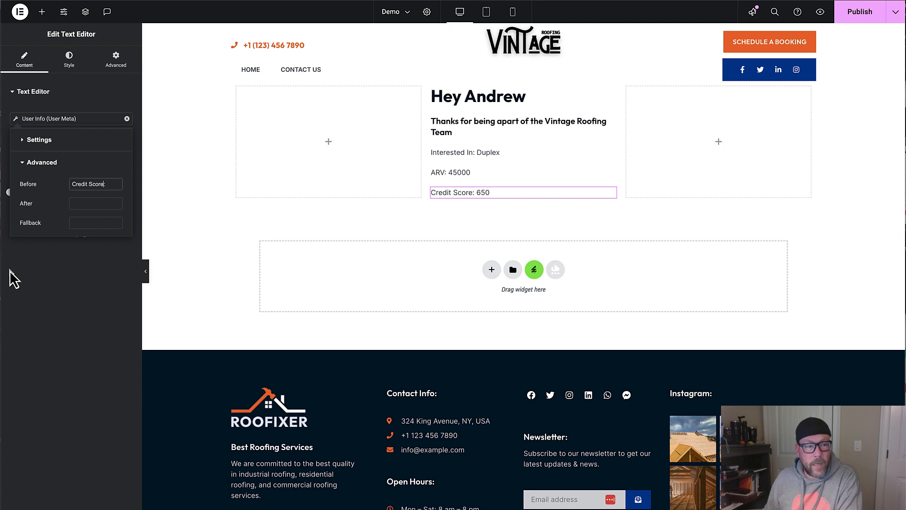
{"action": "left_click", "coordinate": [93, 103]}
{"action": "left_click", "coordinate": [61, 96]}
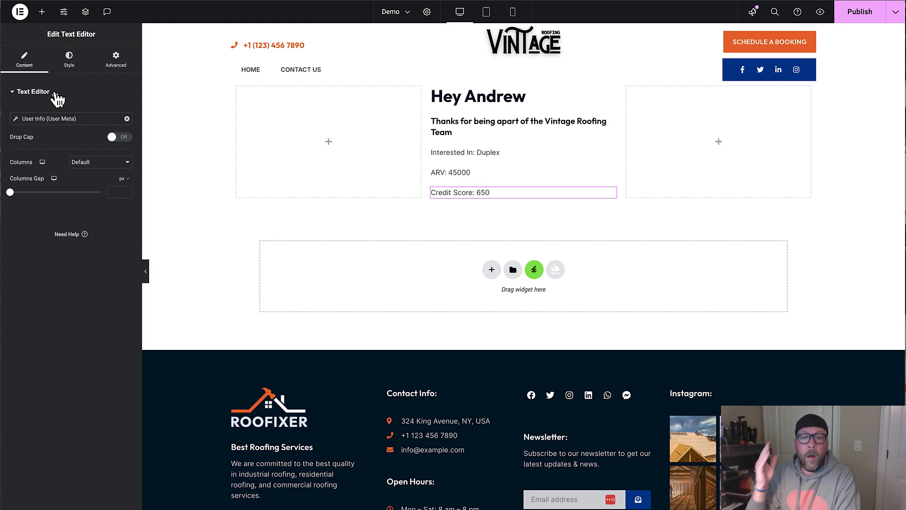
Step: Publish the Demo page and view the live page
{"action": "key", "text": "ctrl+Tab"}
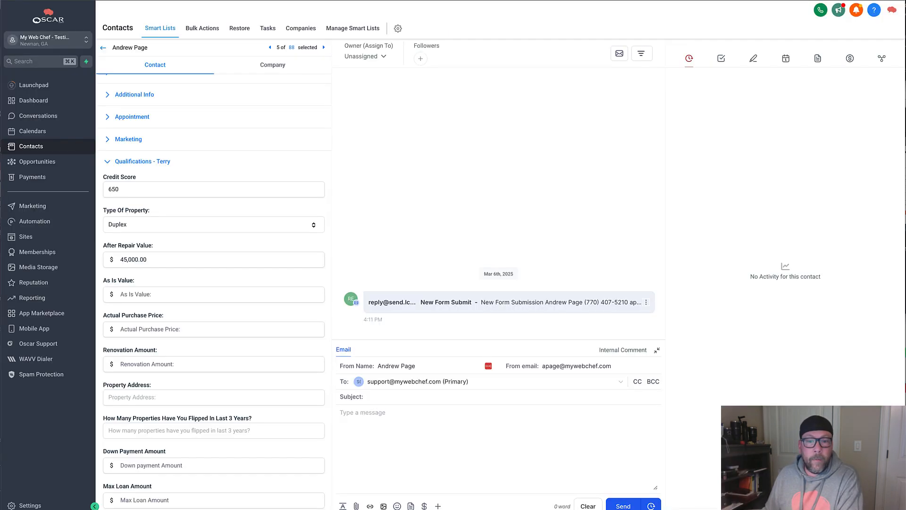
{"action": "key", "text": "ctrl+shift+Tab"}
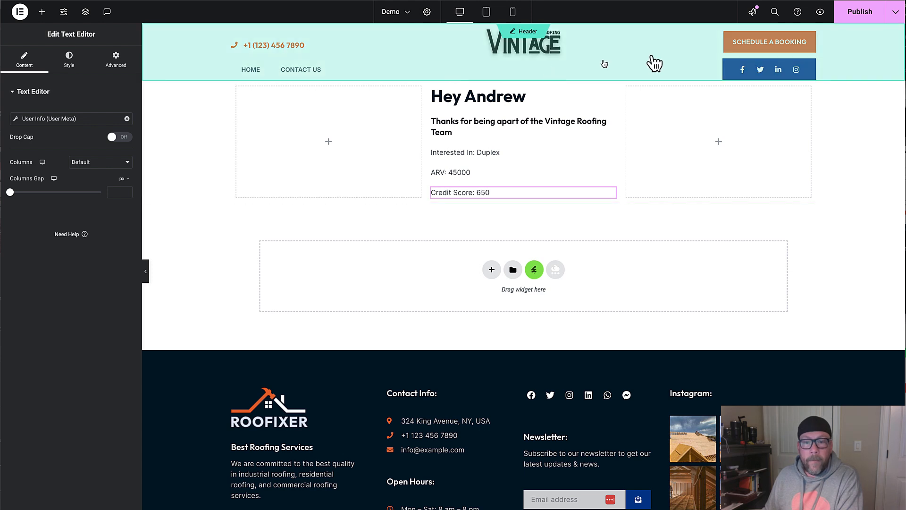
{"action": "left_click", "coordinate": [867, 14]}
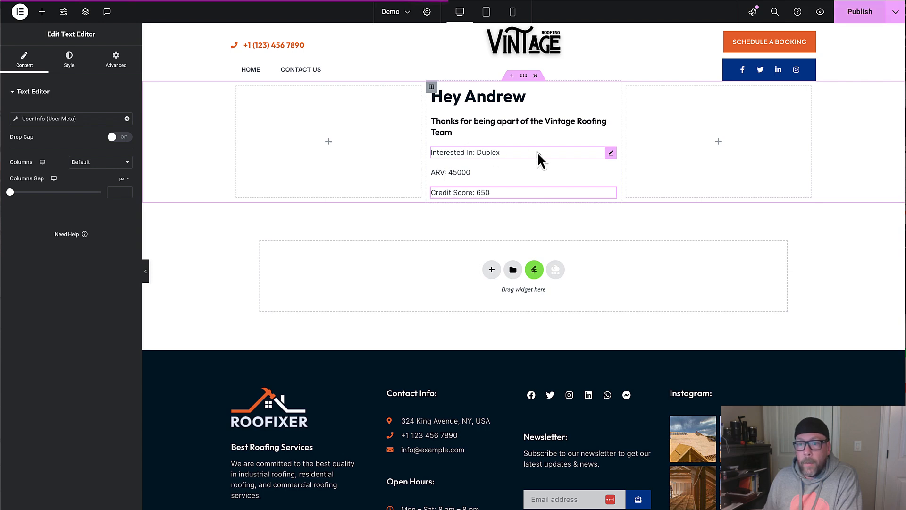
{"action": "left_click", "coordinate": [895, 14]}
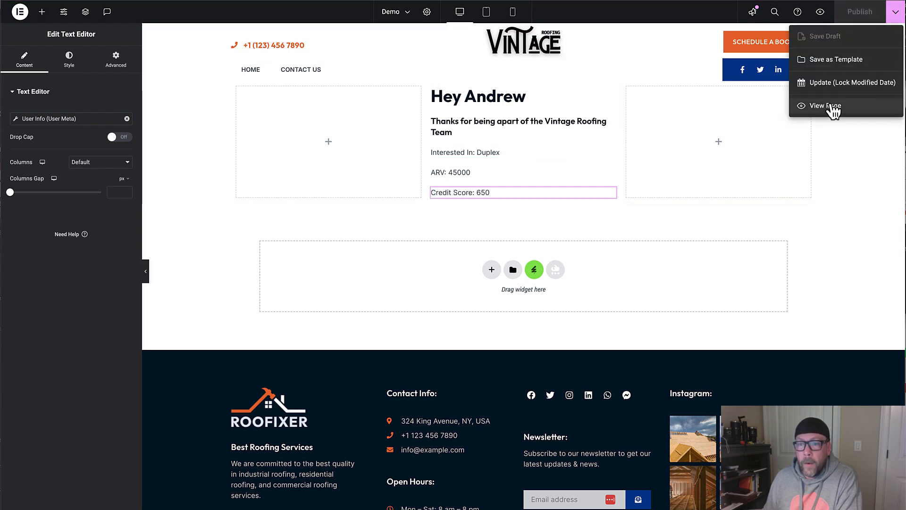
{"action": "left_click", "coordinate": [831, 105]}
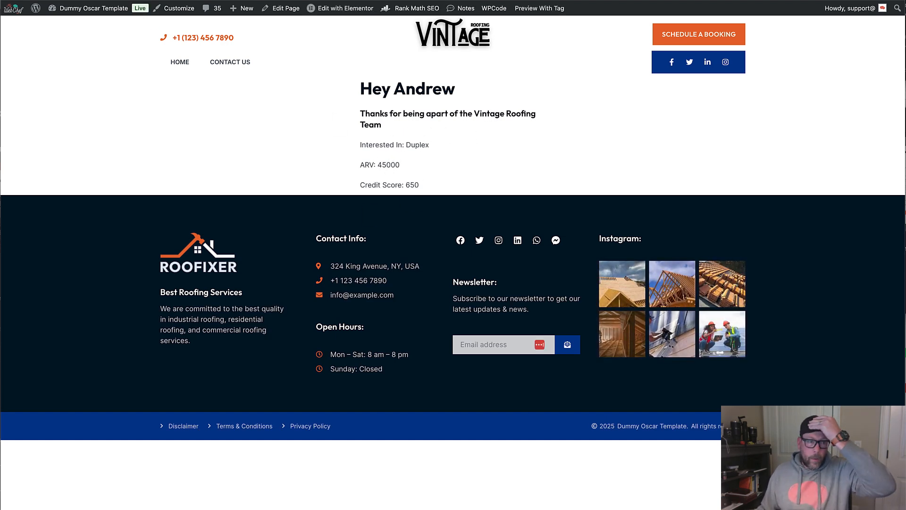
Step: In the Oscar contact record, set Credit Score to 720, Type Of Property to Quadplex and After Repair Value to 100000, and save
{"action": "left_click", "coordinate": [113, 1]}
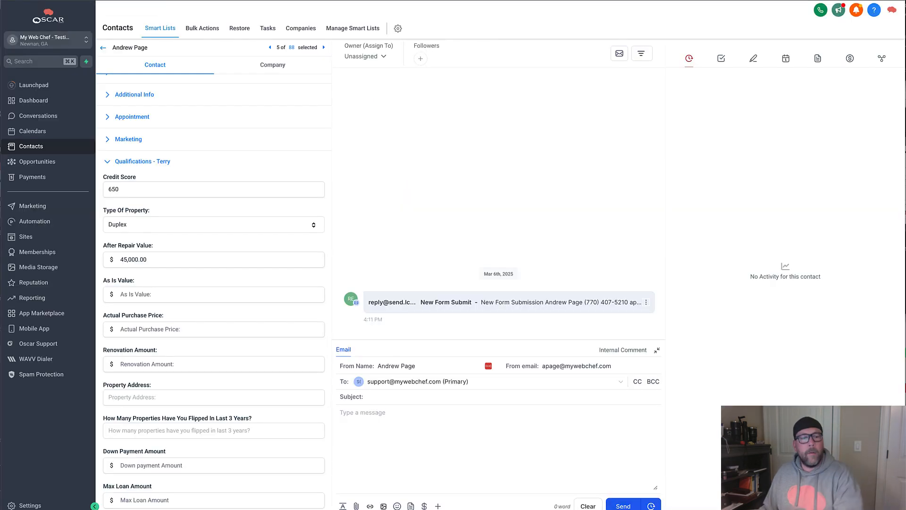
{"action": "double_click", "coordinate": [135, 188]}
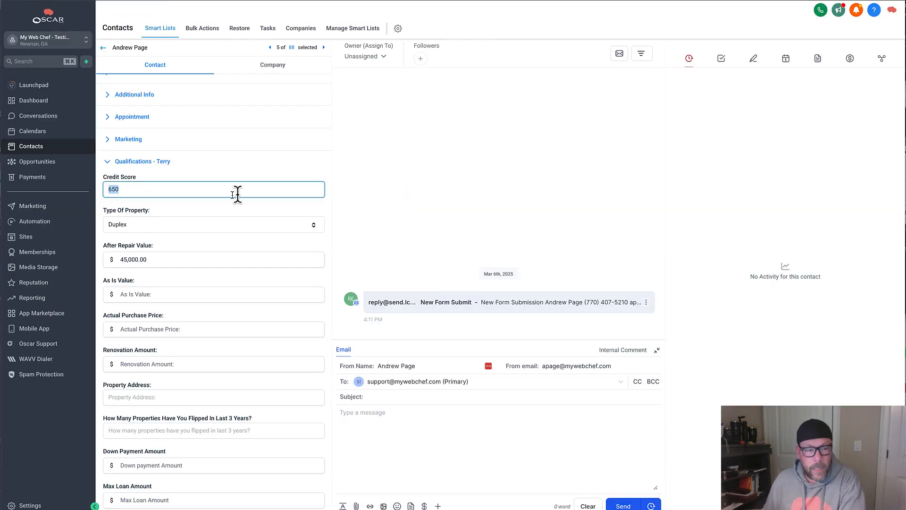
{"action": "type", "text": "720"}
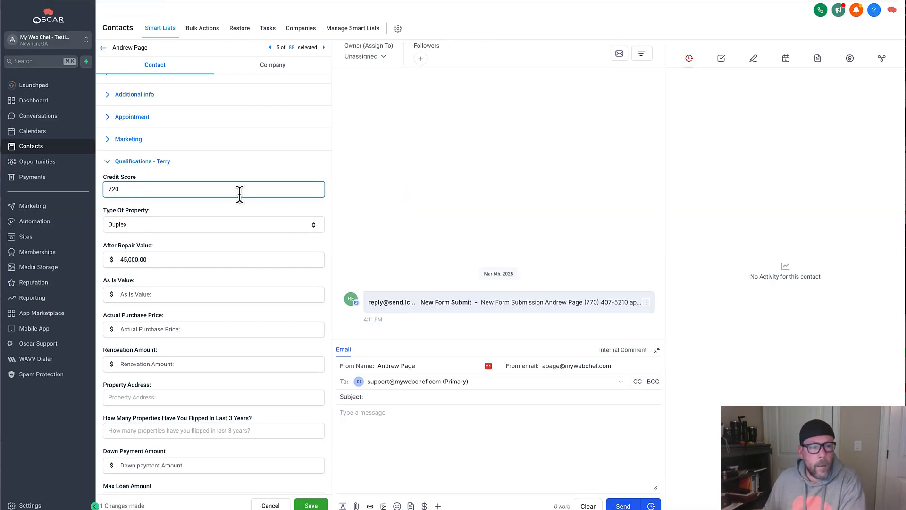
{"action": "left_click", "coordinate": [234, 231]}
{"action": "left_click", "coordinate": [143, 303]}
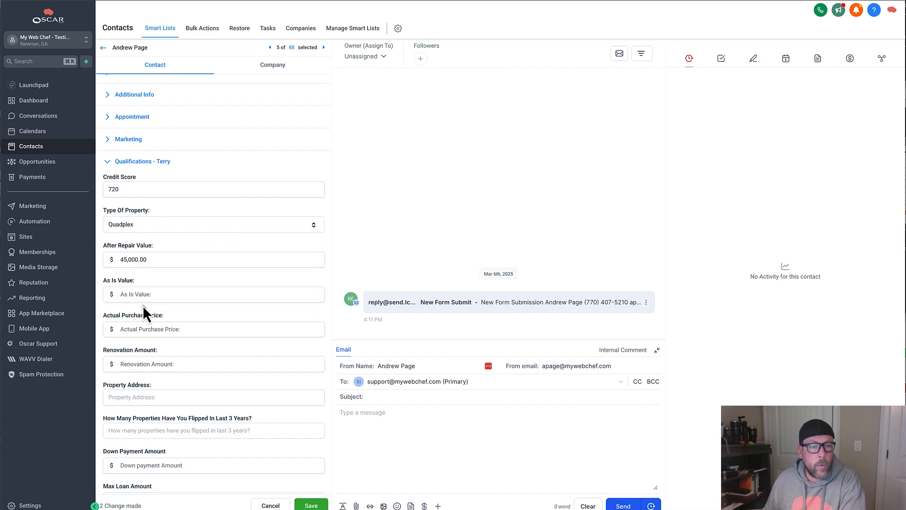
{"action": "left_click", "coordinate": [123, 259]}
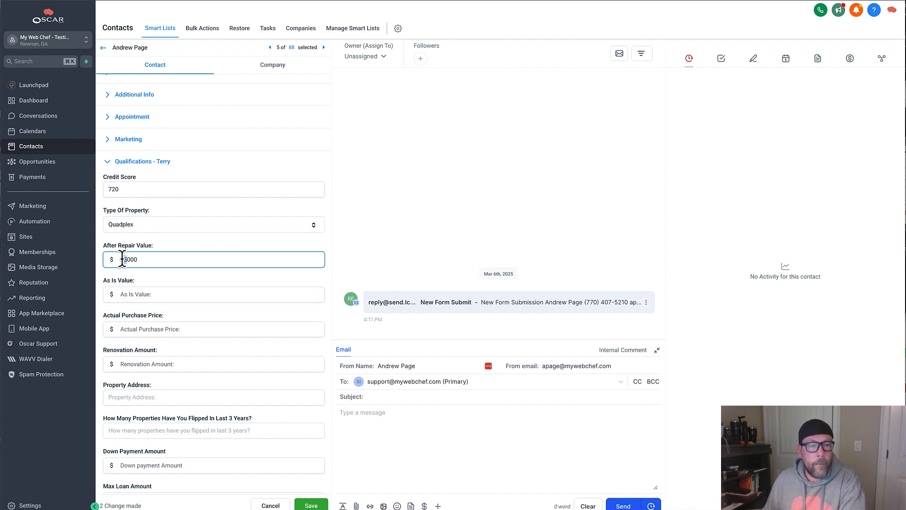
{"action": "left_click_drag", "start_coordinate": [121, 259], "coordinate": [126, 259]}
{"action": "type", "text": "100"}
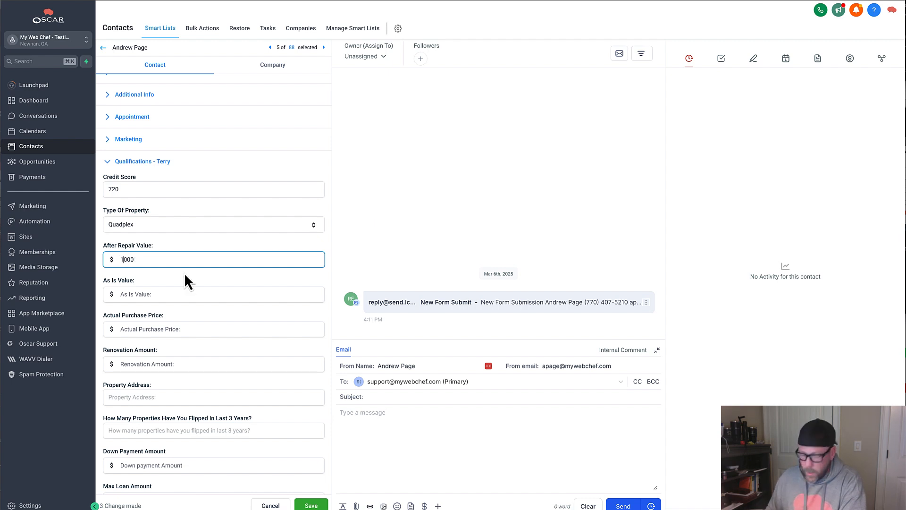
{"action": "left_click", "coordinate": [311, 504]}
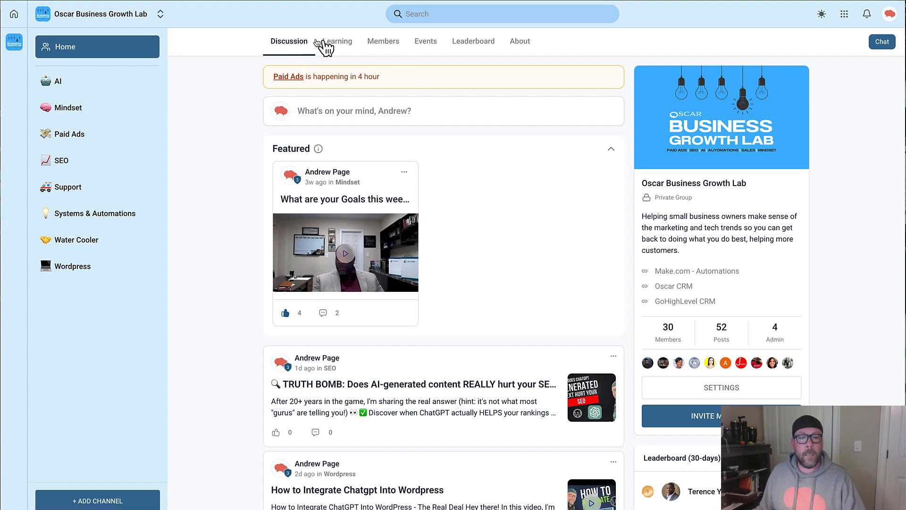
Step: Look through the Oscar Business Growth Lab's Learning courses and open its Events calendar
{"action": "left_click", "coordinate": [329, 45]}
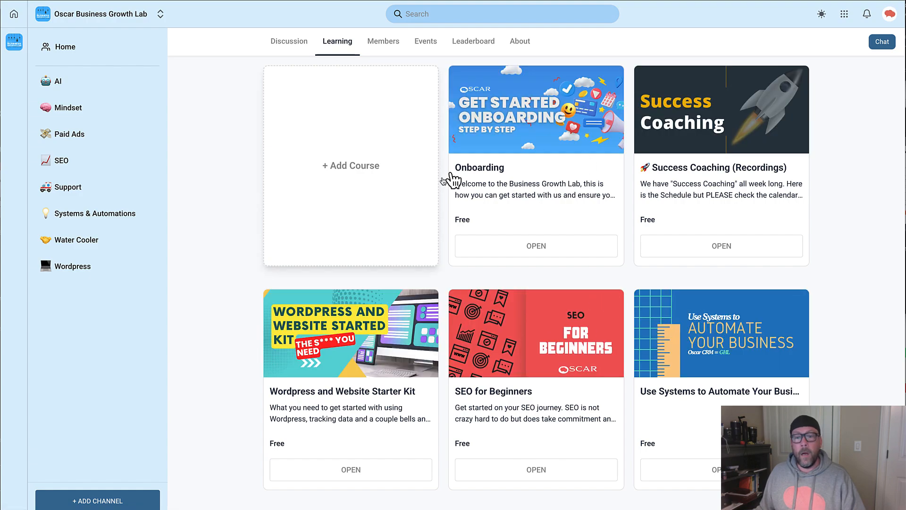
{"action": "scroll", "coordinate": [546, 162], "scroll_direction": "down", "scroll_amount": 5}
{"action": "scroll", "coordinate": [549, 164], "scroll_direction": "up", "scroll_amount": 5}
{"action": "scroll", "coordinate": [549, 165], "scroll_direction": "down", "scroll_amount": 1}
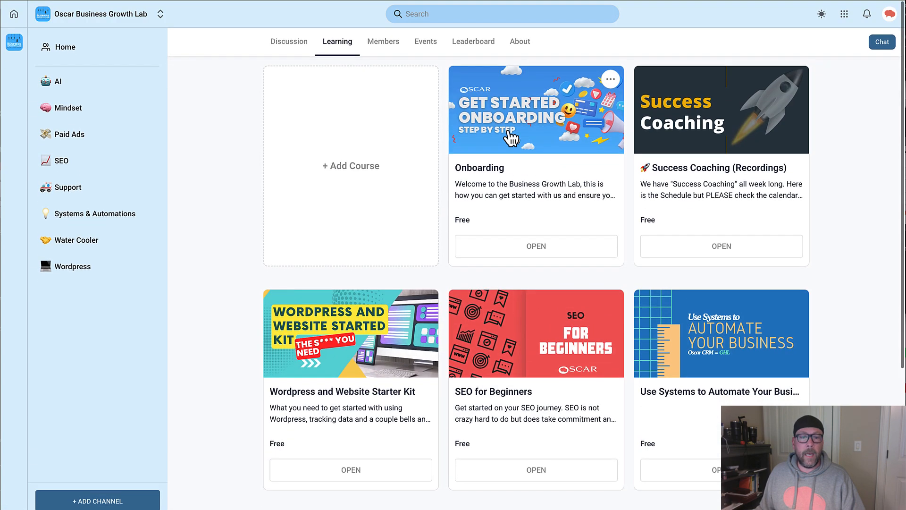
{"action": "scroll", "coordinate": [340, 450], "scroll_direction": "down", "scroll_amount": 5}
{"action": "scroll", "coordinate": [340, 450], "scroll_direction": "up", "scroll_amount": 5}
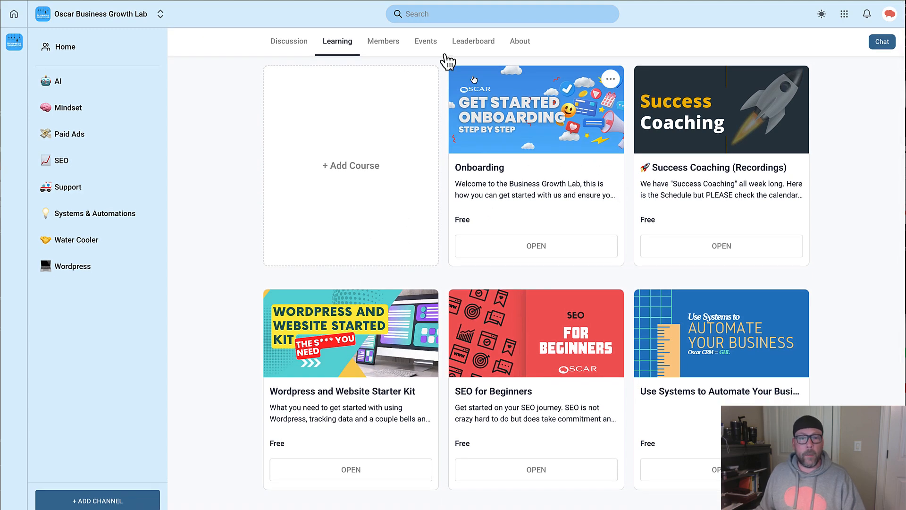
{"action": "left_click", "coordinate": [425, 42]}
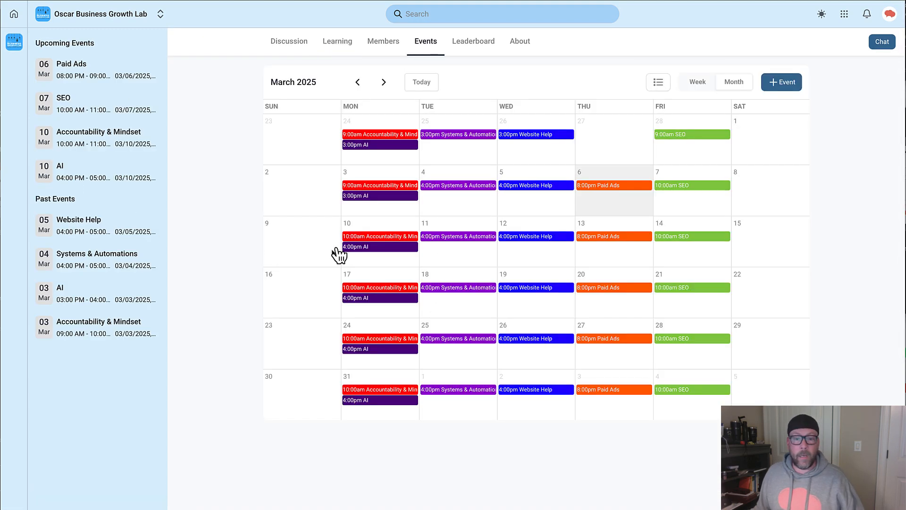